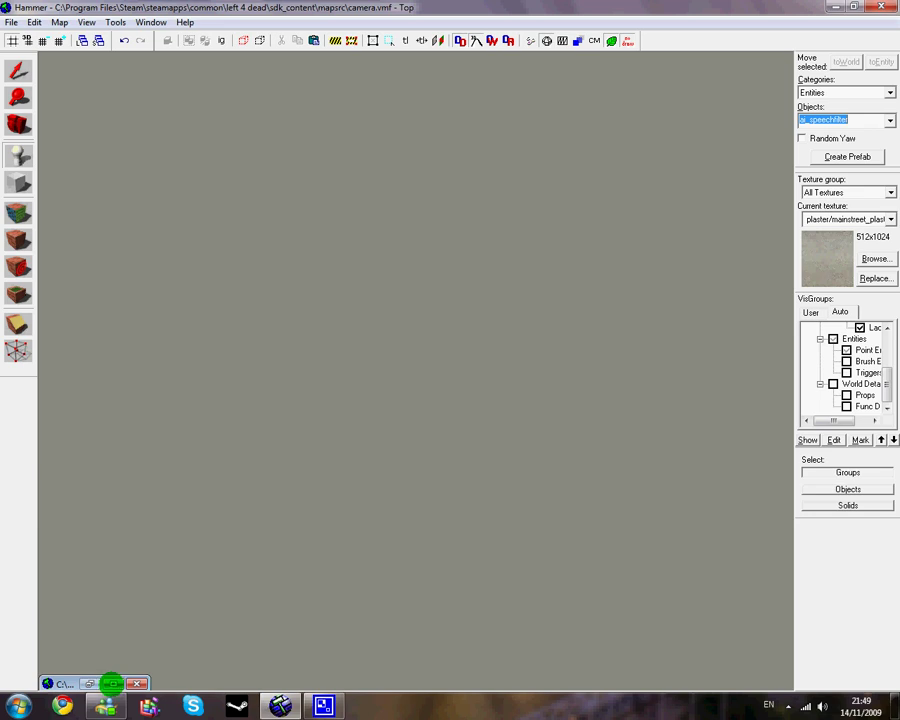
# Step: Maximize the camera.vmf map window and bring the front of the house into sight in the 3D view
pyautogui.click(112, 684)
pyautogui.press('z')
pyautogui.press('w')
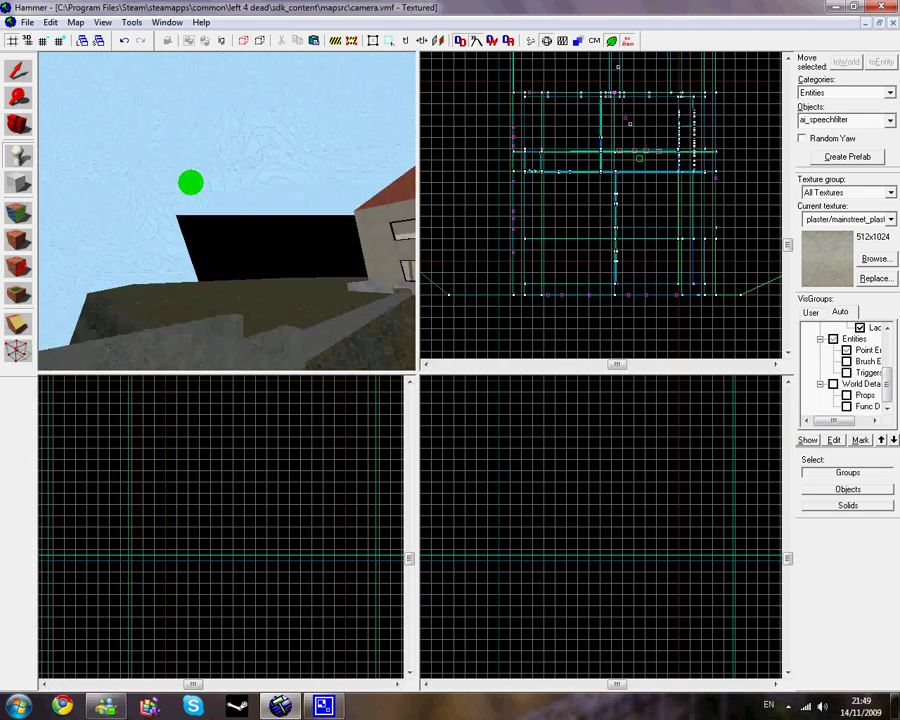
pyautogui.press('s')
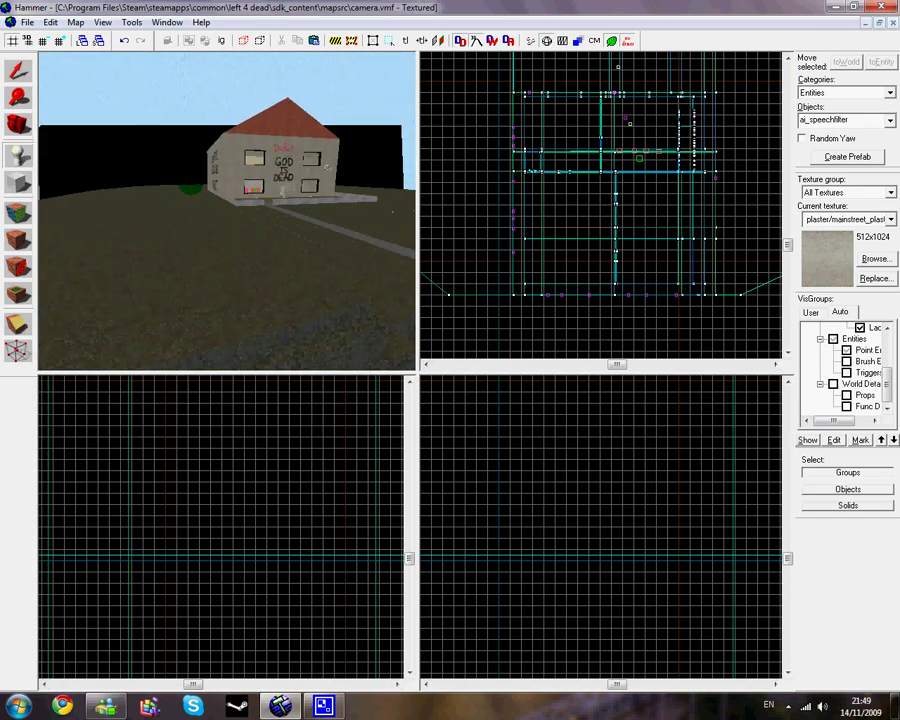
pyautogui.press('w')
pyautogui.press('z')
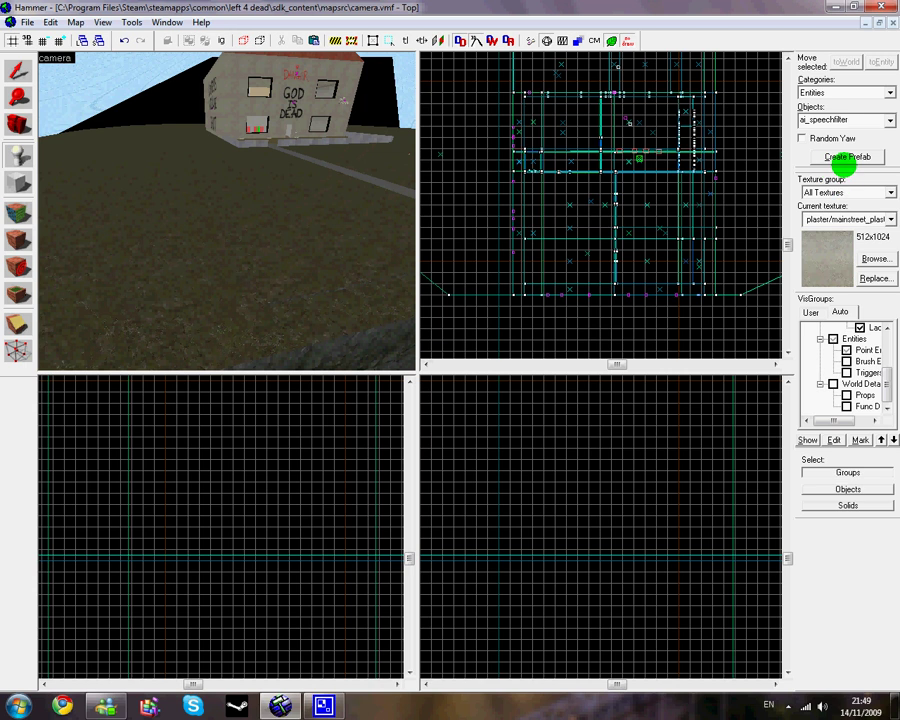
# Step: Place a point_viewcontrol_multiplayer entity on the grass in front of the house
pyautogui.write('point')
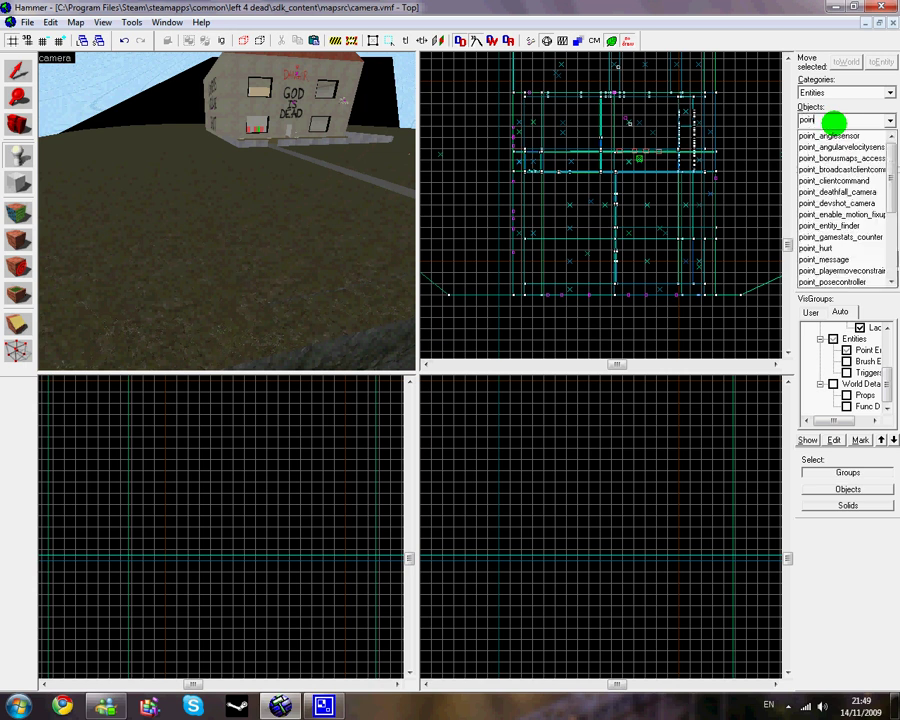
pyautogui.write('_vi')
pyautogui.press('Down')
pyautogui.press('Down')
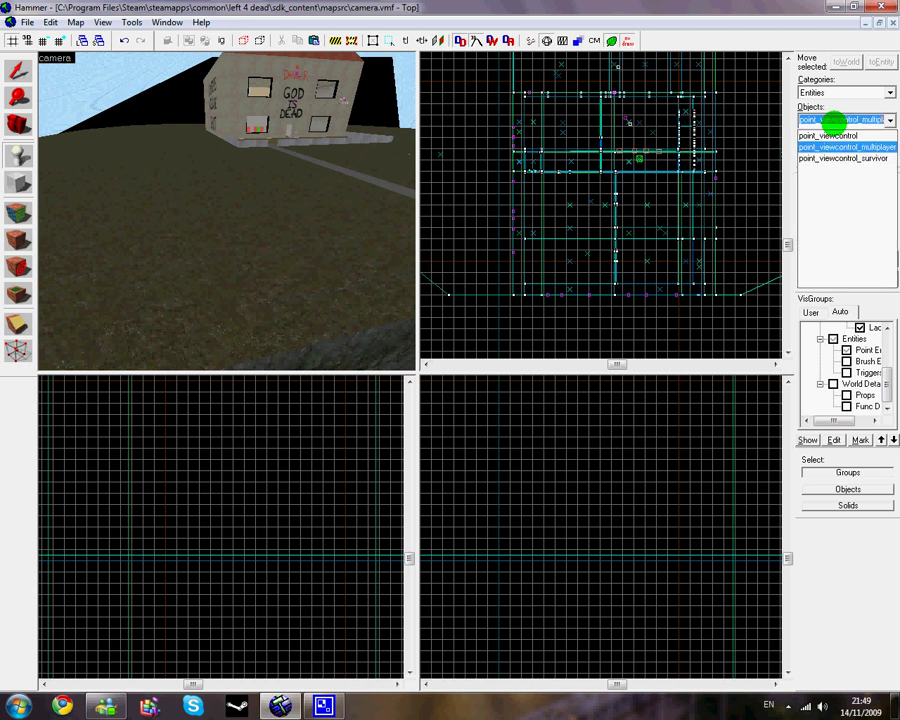
pyautogui.press('Return')
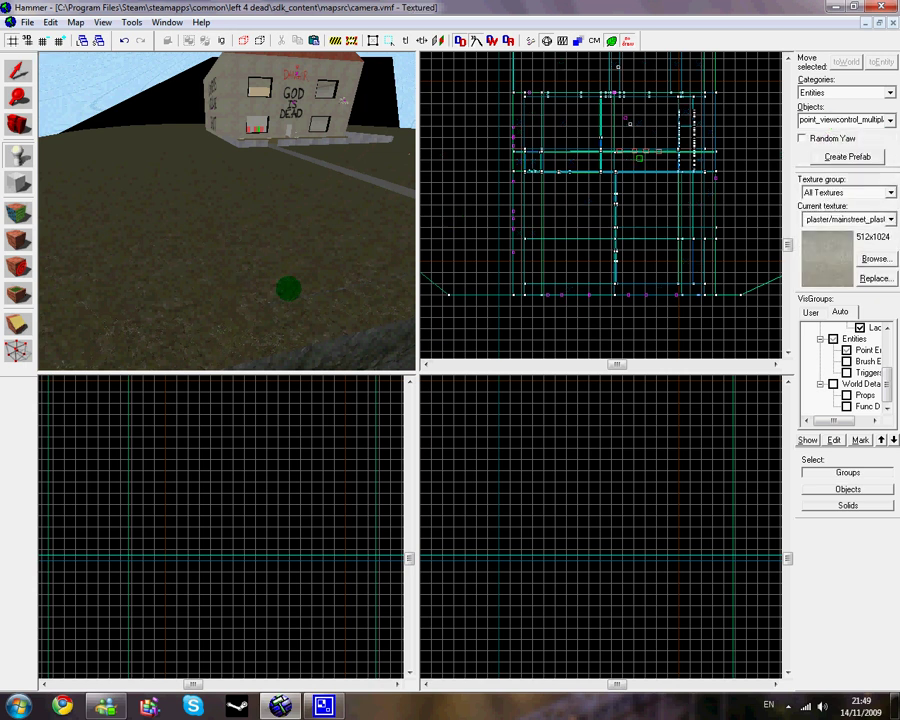
pyautogui.click(287, 292)
pyautogui.press('w')
pyautogui.press('s')
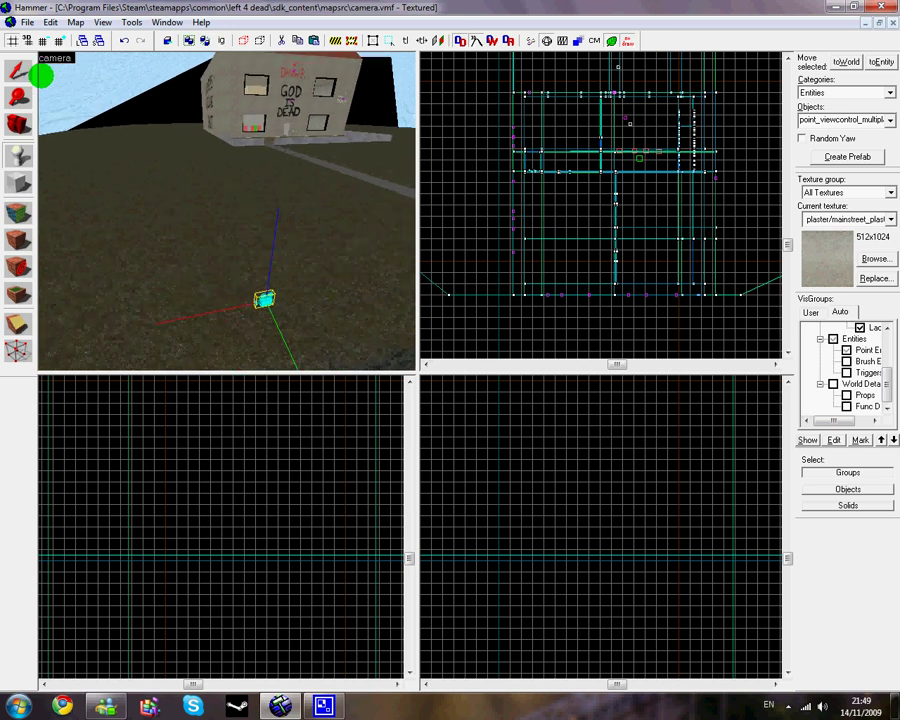
# Step: Raise the camera entity well above the ground in the front view
pyautogui.click(20, 74)
pyautogui.scroll(-5, 263, 480)
pyautogui.scroll(-4, 265, 500)
pyautogui.scroll(14, 312, 490)
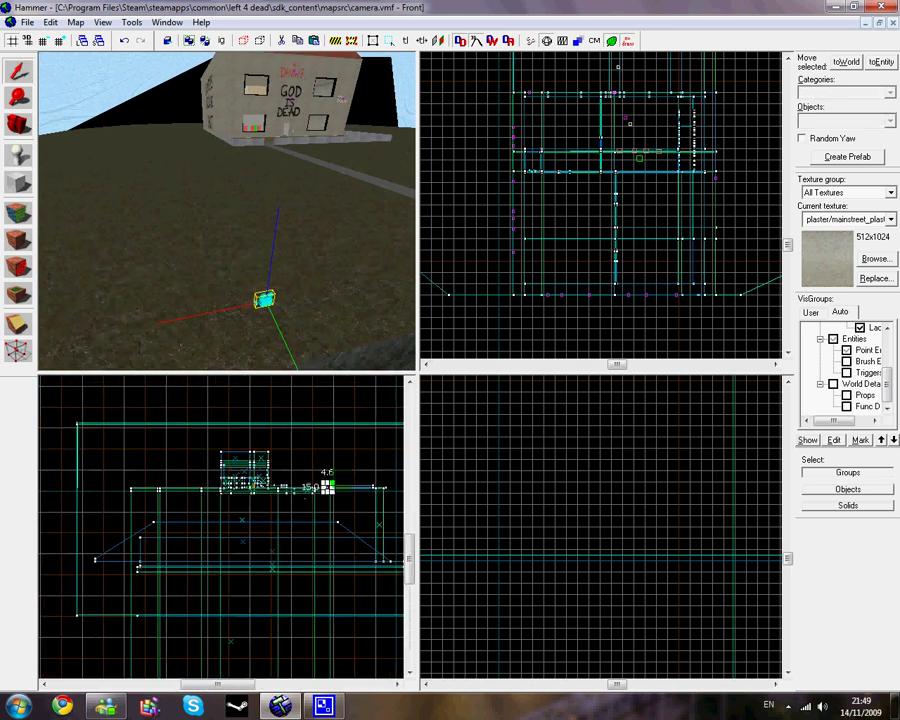
pyautogui.scroll(8, 317, 524)
pyautogui.moveTo(307, 530); pyautogui.dragTo(308, 440)
pyautogui.scroll(-2, 307, 363)
# Step: Examine the raised camera entity from several sides to check its position and facing relative to the house
pyautogui.press('z')
pyautogui.press('d')
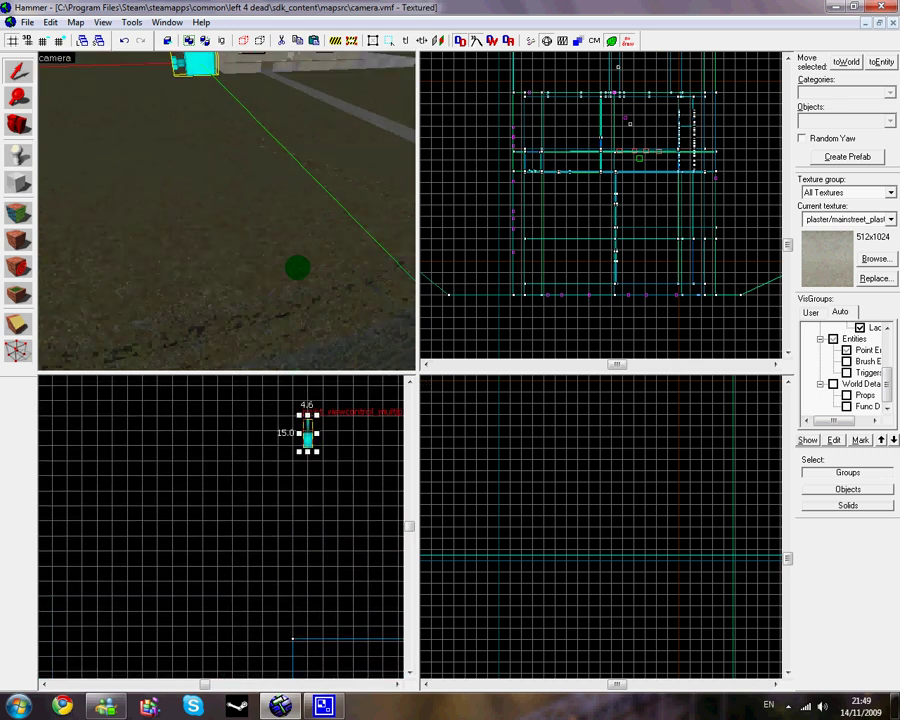
pyautogui.press('w')
pyautogui.press('d')
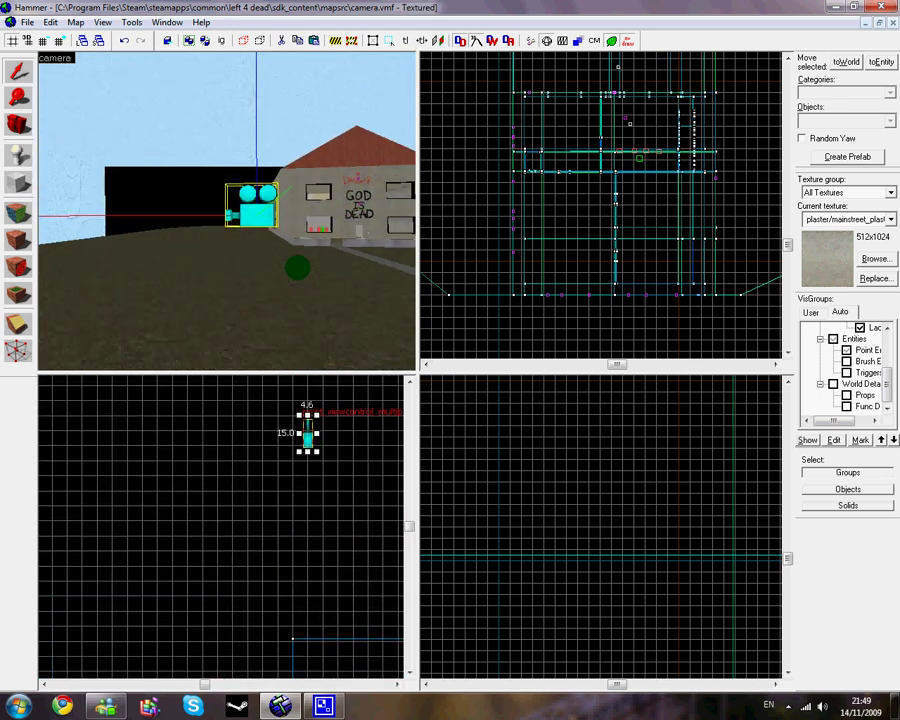
pyautogui.press('w')
pyautogui.press('s')
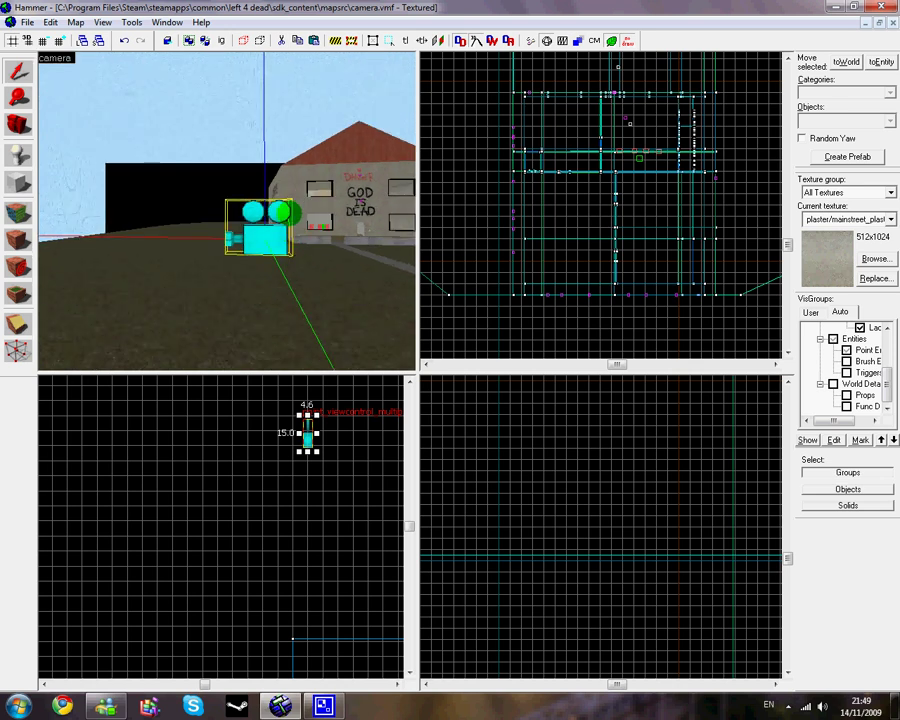
pyautogui.press('w')
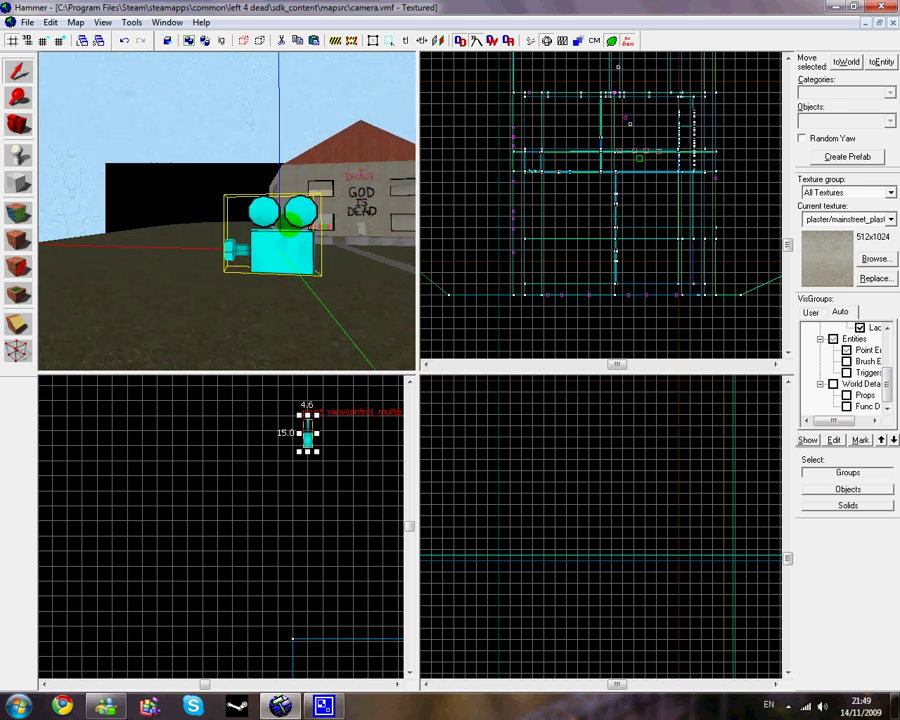
pyautogui.press('a')
pyautogui.press('d')
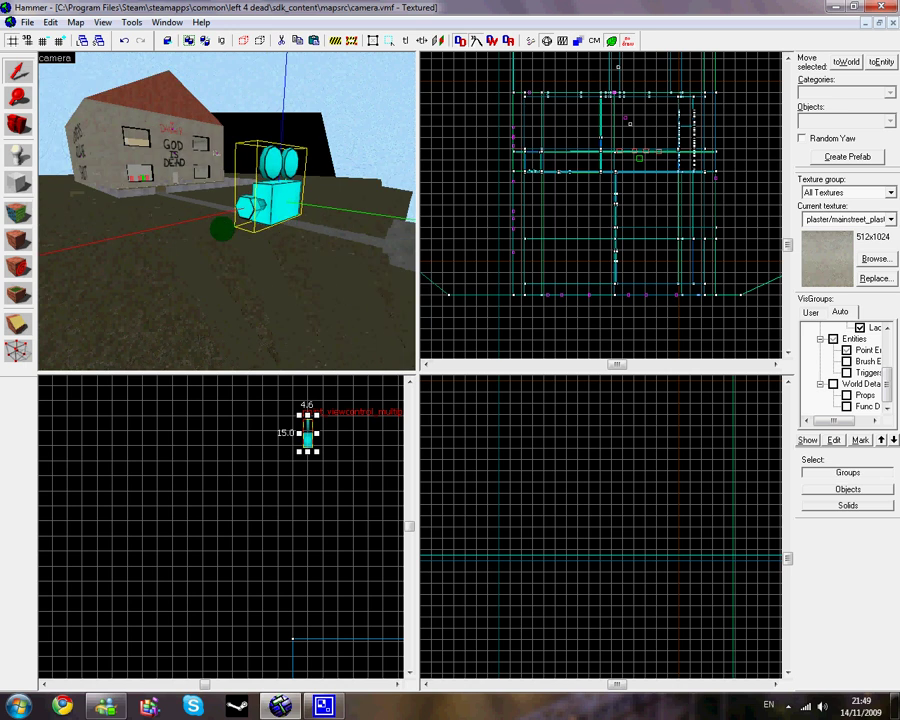
# Step: Name the point_viewcontrol_multiplayer entity intro_camera
pyautogui.doubleClick(290, 193)
pyautogui.click(542, 455)
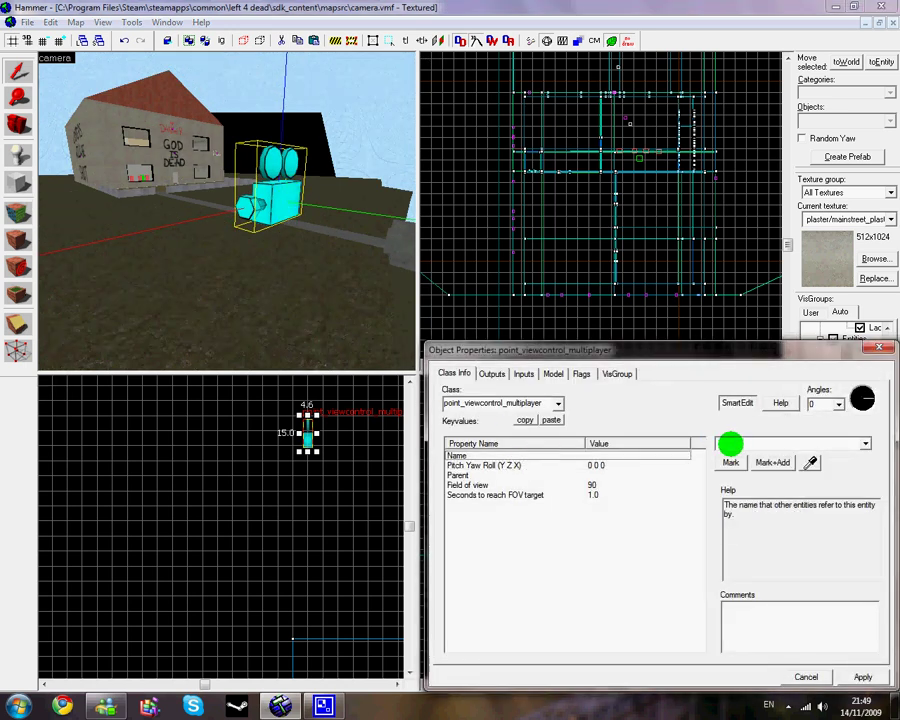
pyautogui.click(731, 444)
pyautogui.write('c')
pyautogui.press('BackSpace')
pyautogui.write('into')
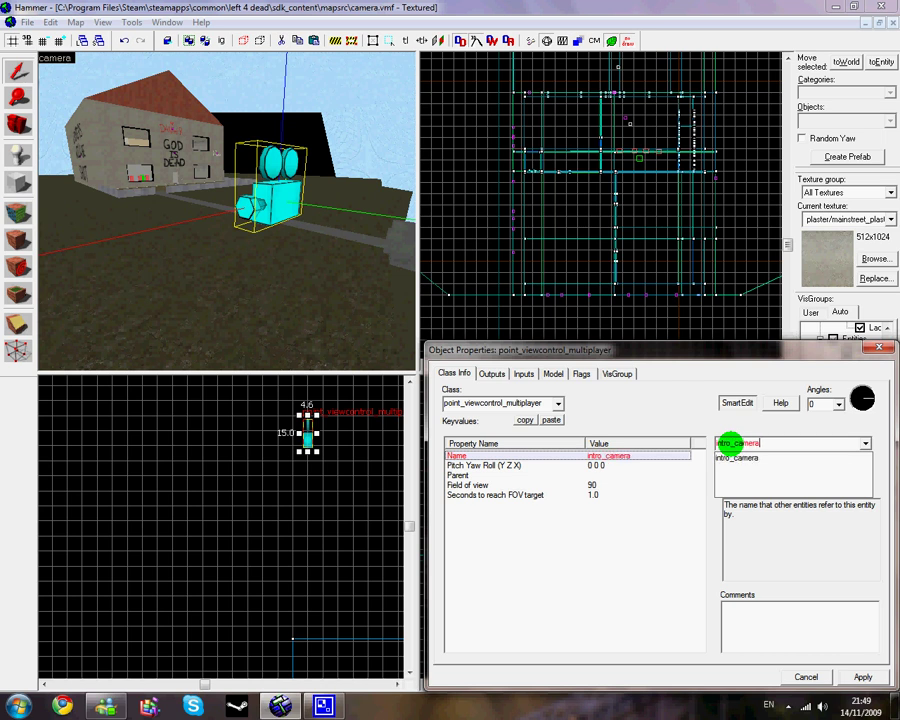
pyautogui.press('Return')
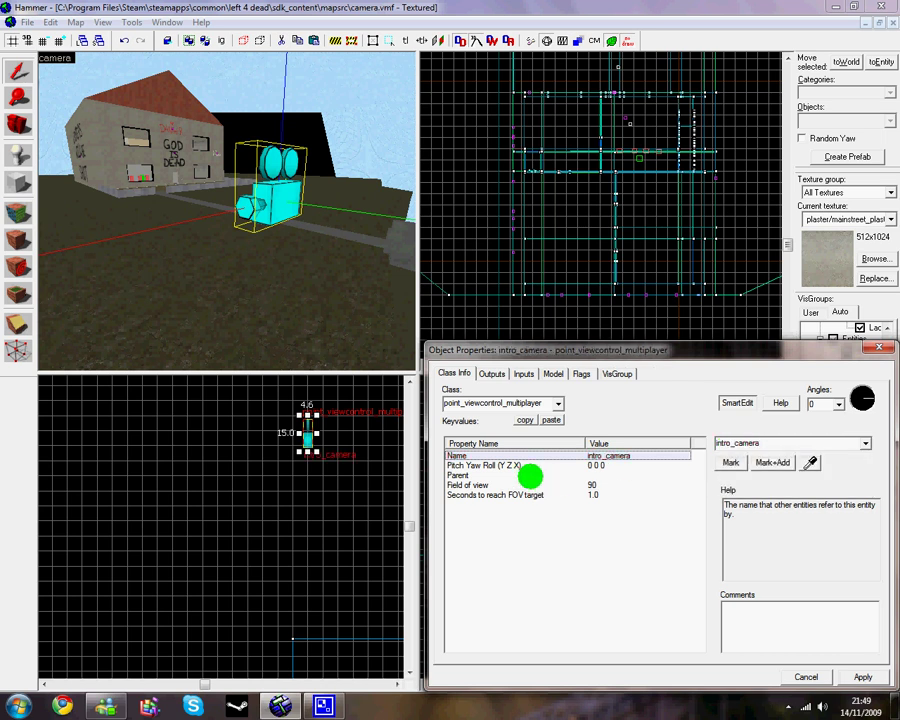
pyautogui.click(518, 467)
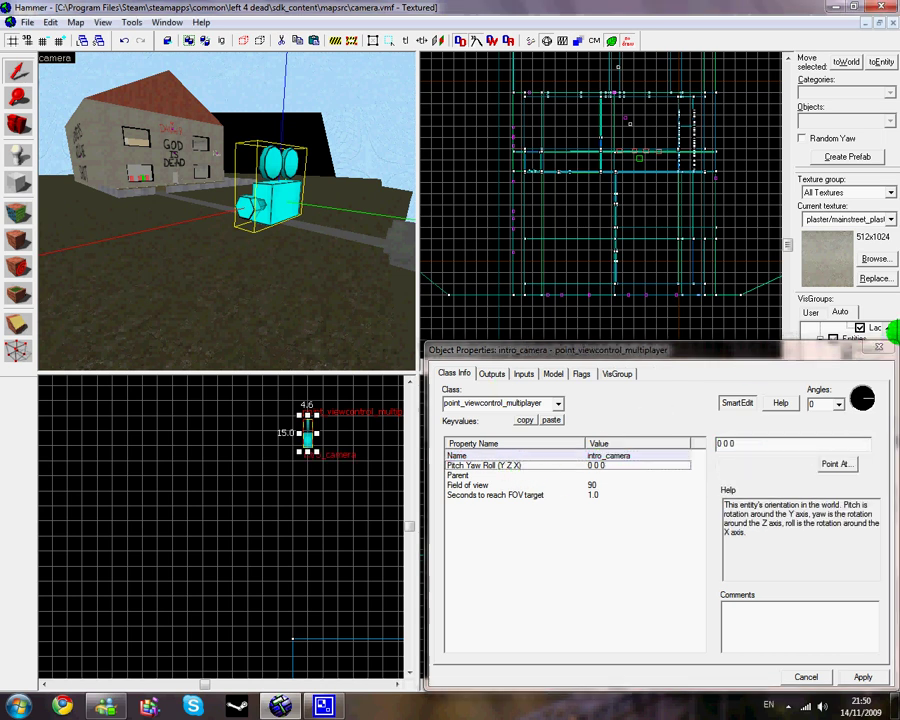
pyautogui.click(879, 347)
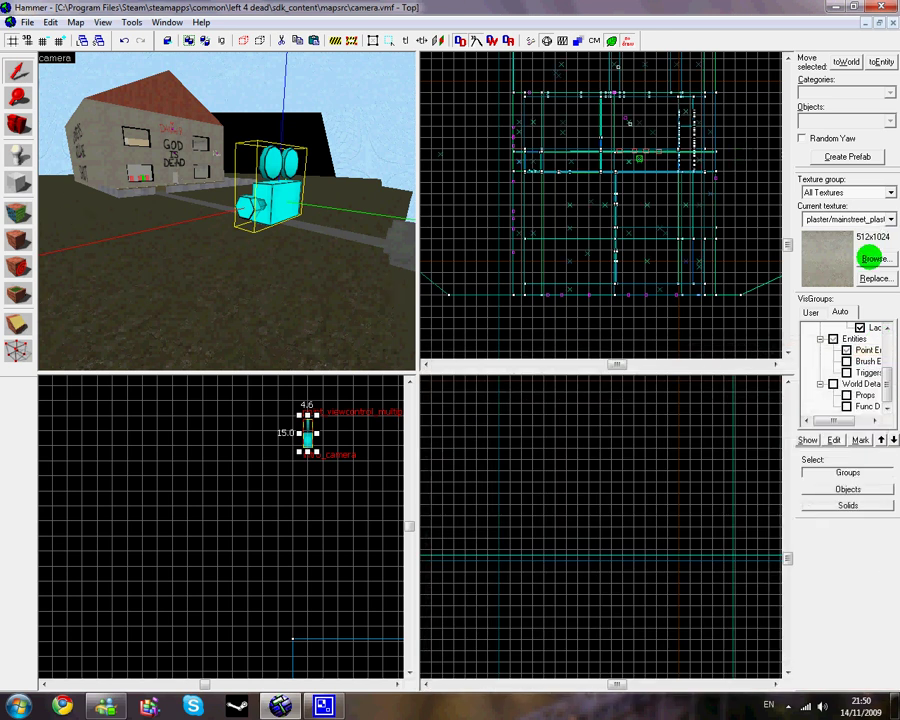
# Step: Create a thin block with the tools/toolsnodraw texture at the camera's base, 6 units wide and 2 units high
pyautogui.click(873, 258)
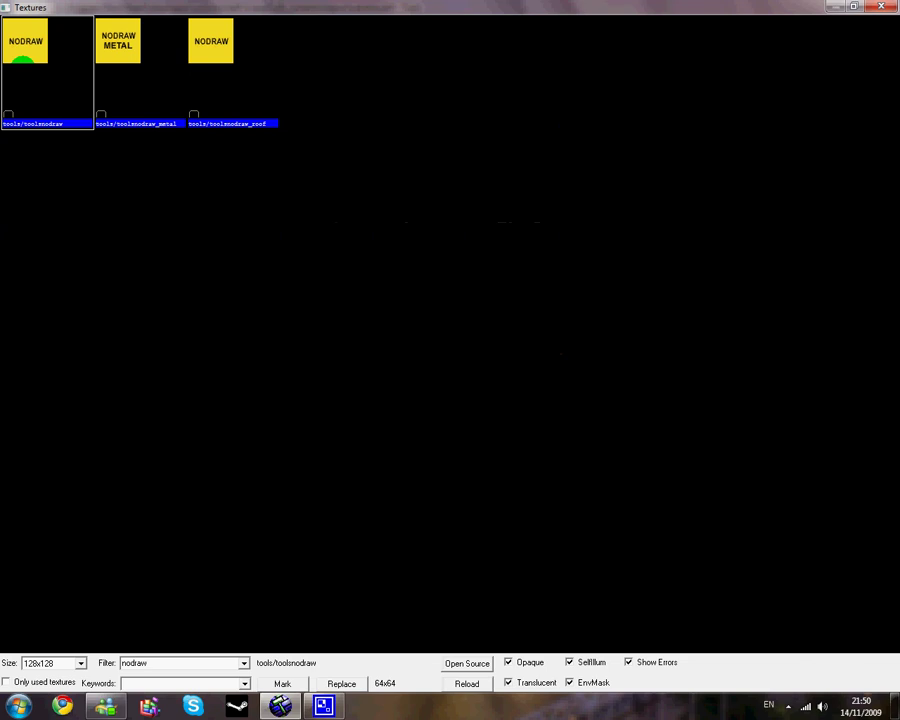
pyautogui.doubleClick(22, 60)
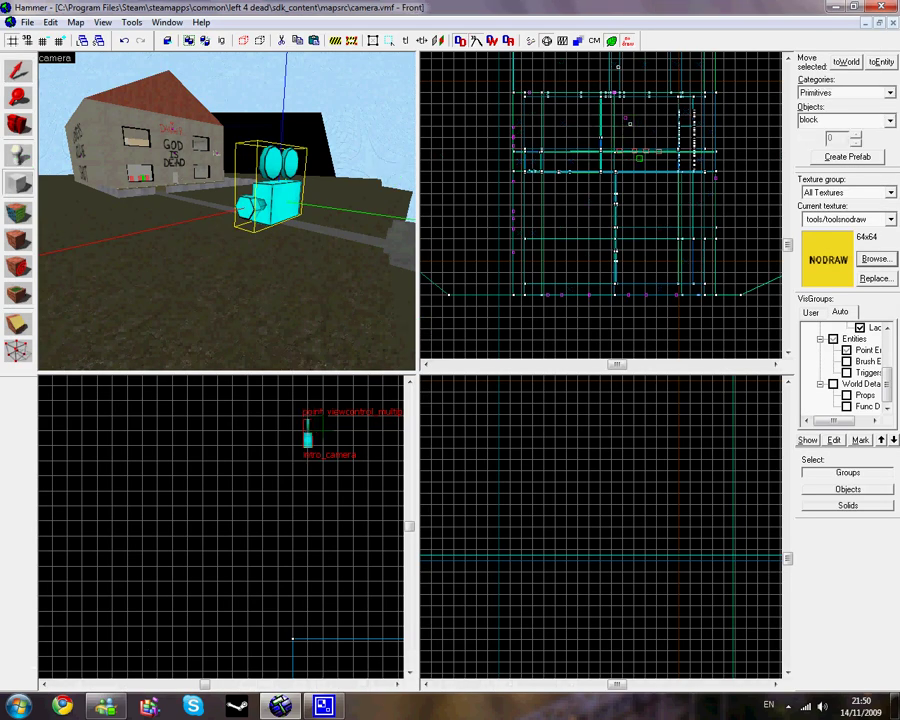
pyautogui.scroll(12, 308, 443)
pyautogui.moveTo(264, 466); pyautogui.dragTo(364, 482)
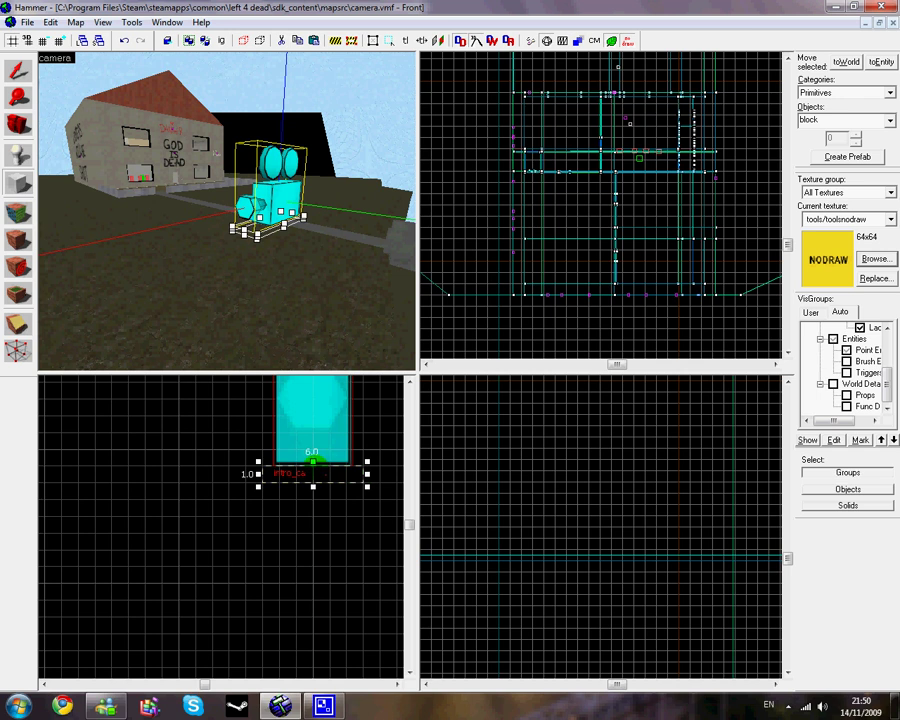
pyautogui.press('Return')
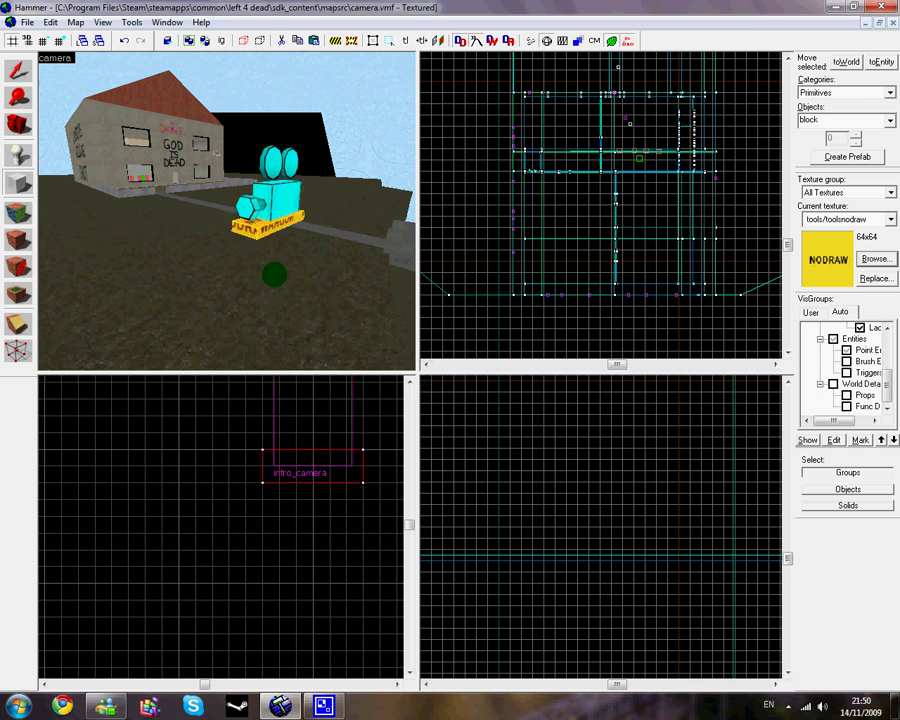
pyautogui.scroll(5, 229, 187)
pyautogui.scroll(-3, 229, 187)
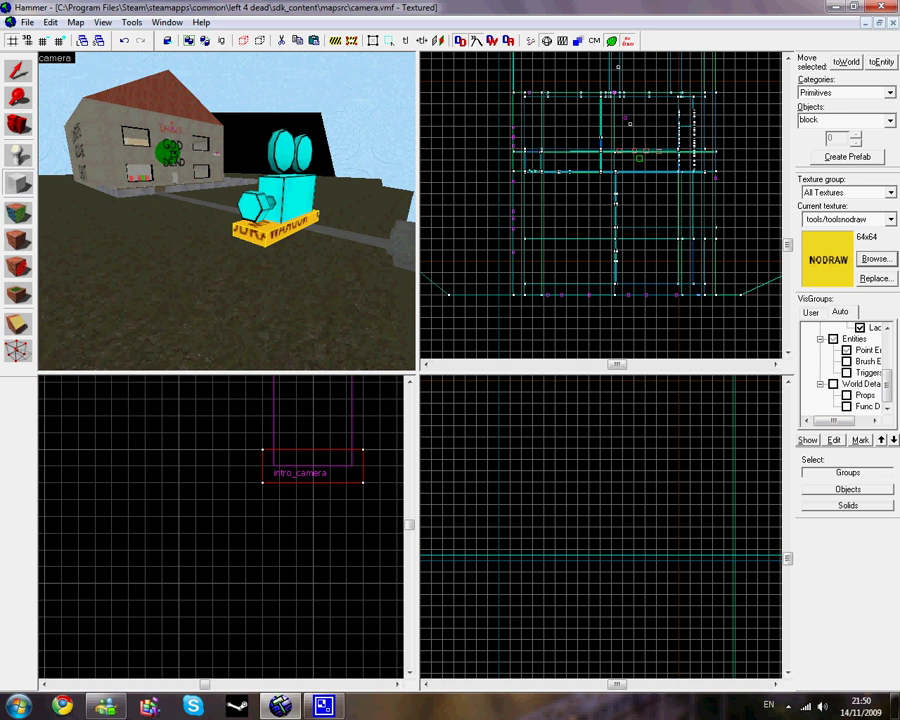
# Step: Tie the nodraw block to an entity of class func_tracktrain
pyautogui.click(20, 71)
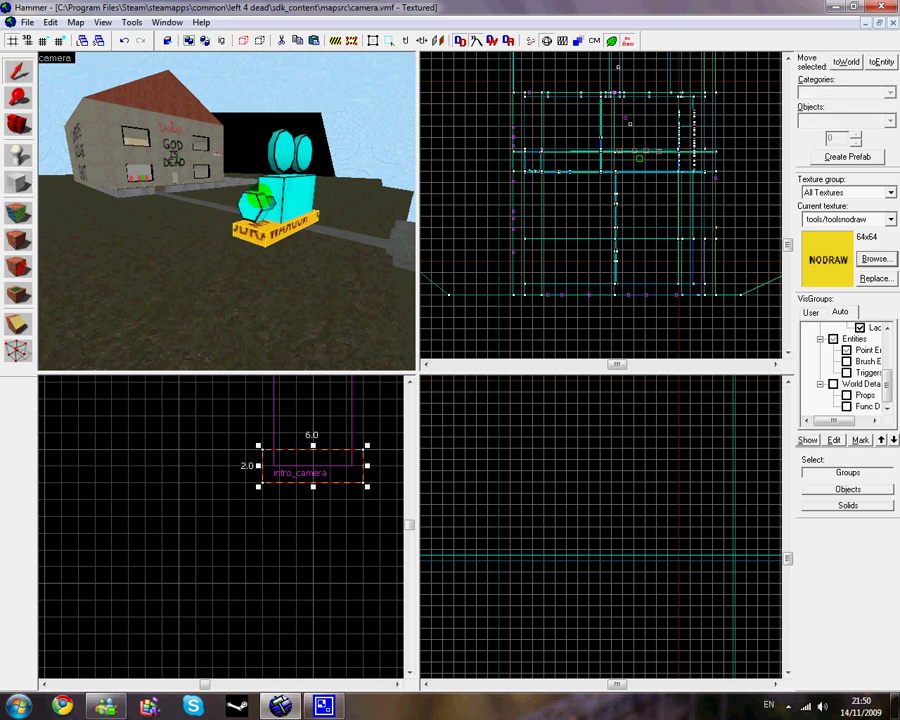
pyautogui.hotkey('ctrl', 't')
pyautogui.doubleClick(479, 397)
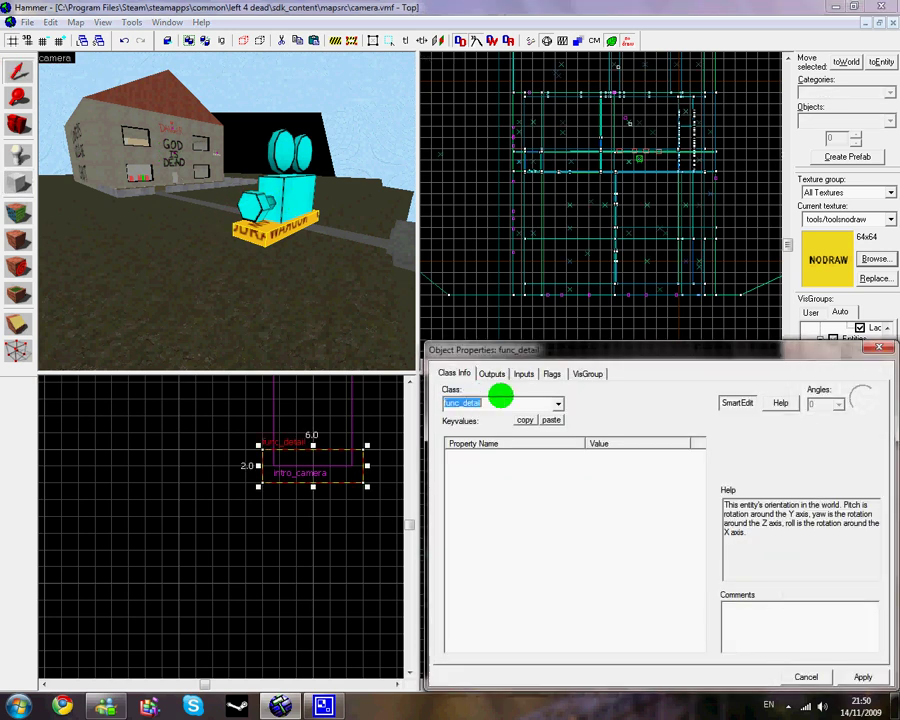
pyautogui.write('func_t')
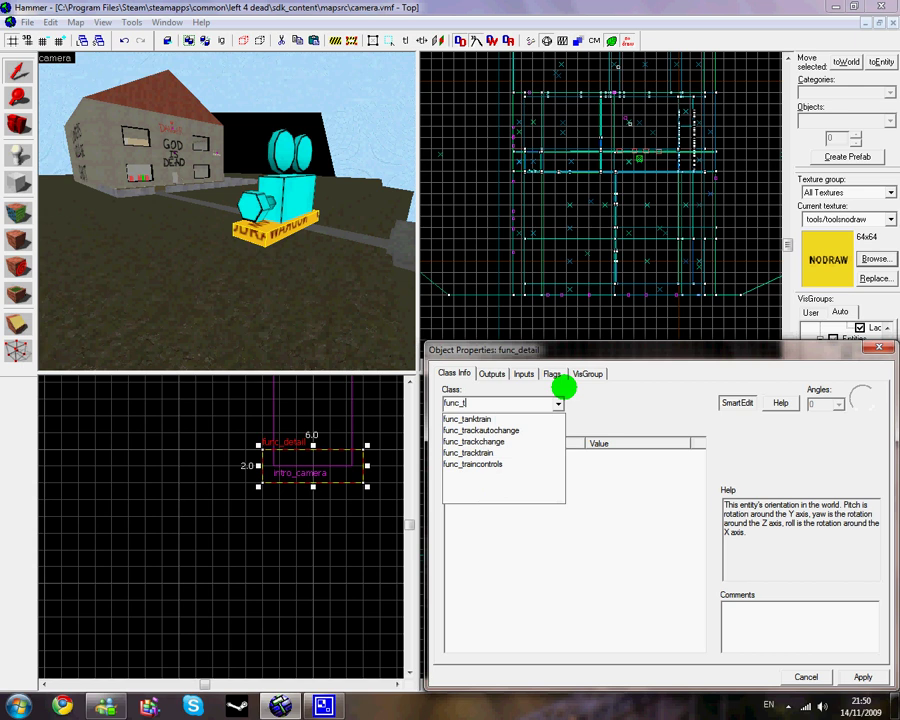
pyautogui.write('racktrain')
pyautogui.press('Return')
# Step: Set the func_tracktrain's height above track to 0
pyautogui.moveTo(590, 351); pyautogui.dragTo(477, 211)
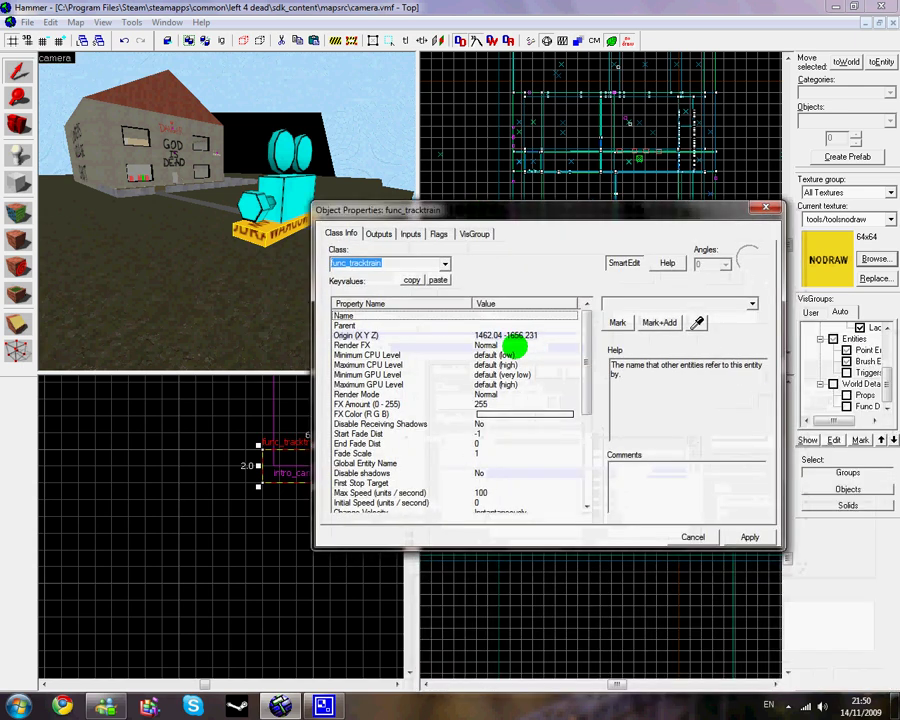
pyautogui.moveTo(581, 360); pyautogui.dragTo(577, 402)
pyautogui.click(460, 462)
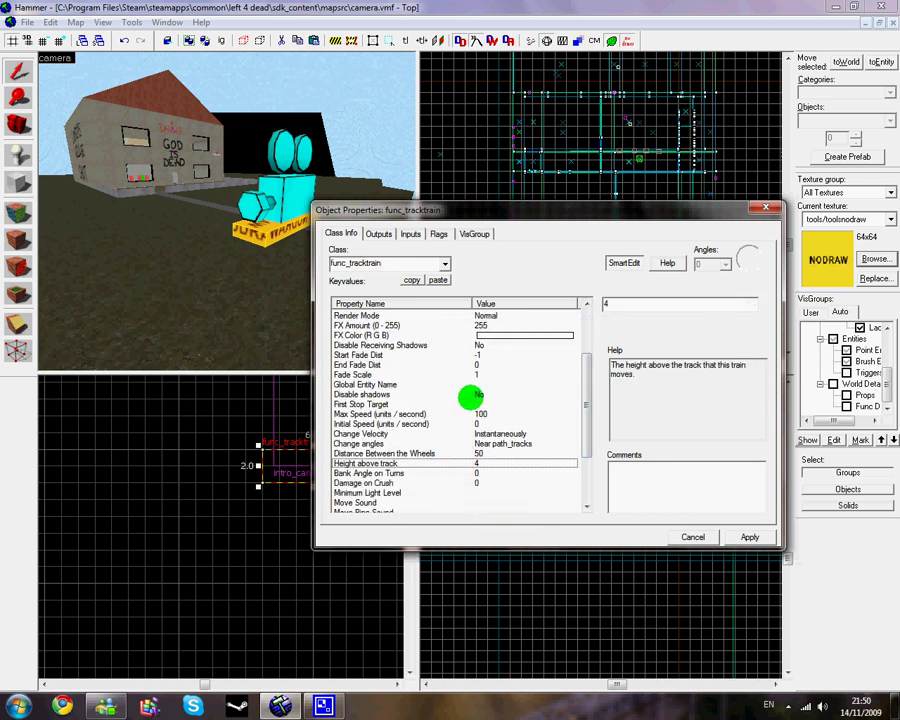
pyautogui.write('0')
pyautogui.press('Return')
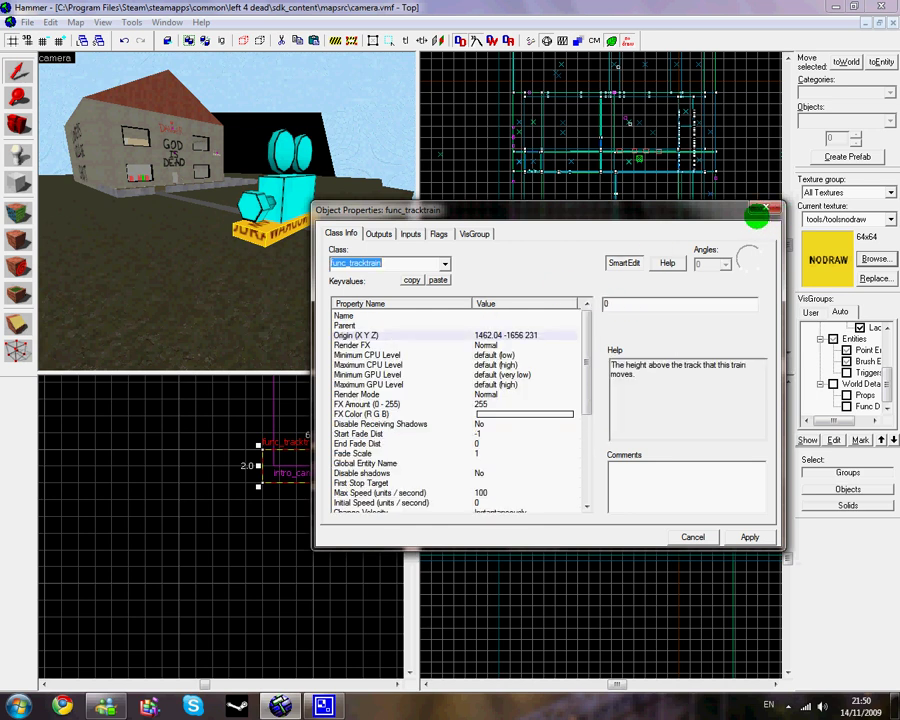
# Step: Set the func_tracktrain's First Stop Target to 1
pyautogui.scroll(-1, 588, 383)
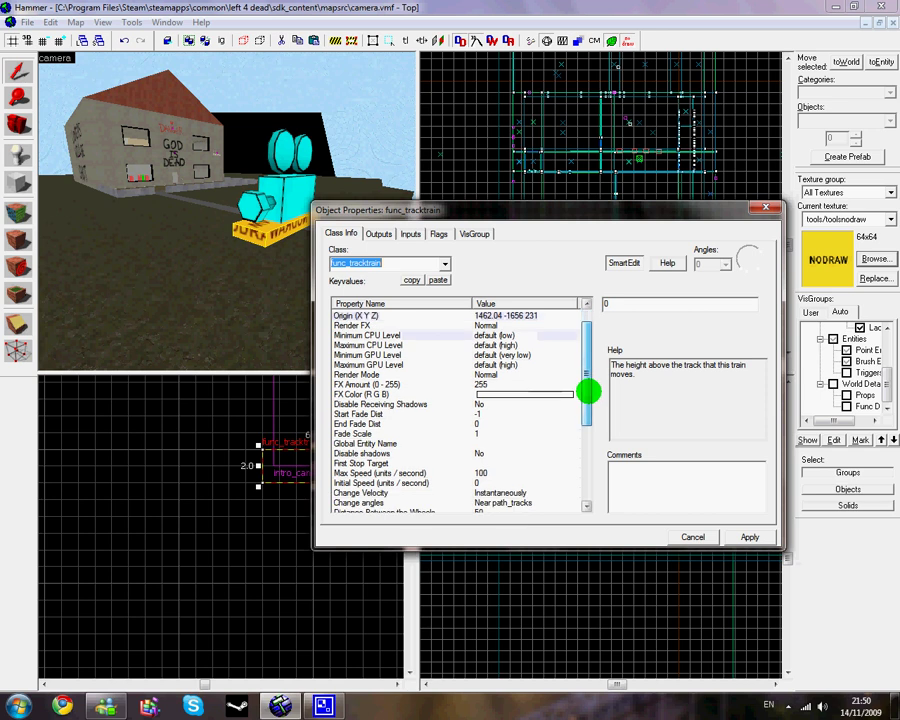
pyautogui.click(449, 462)
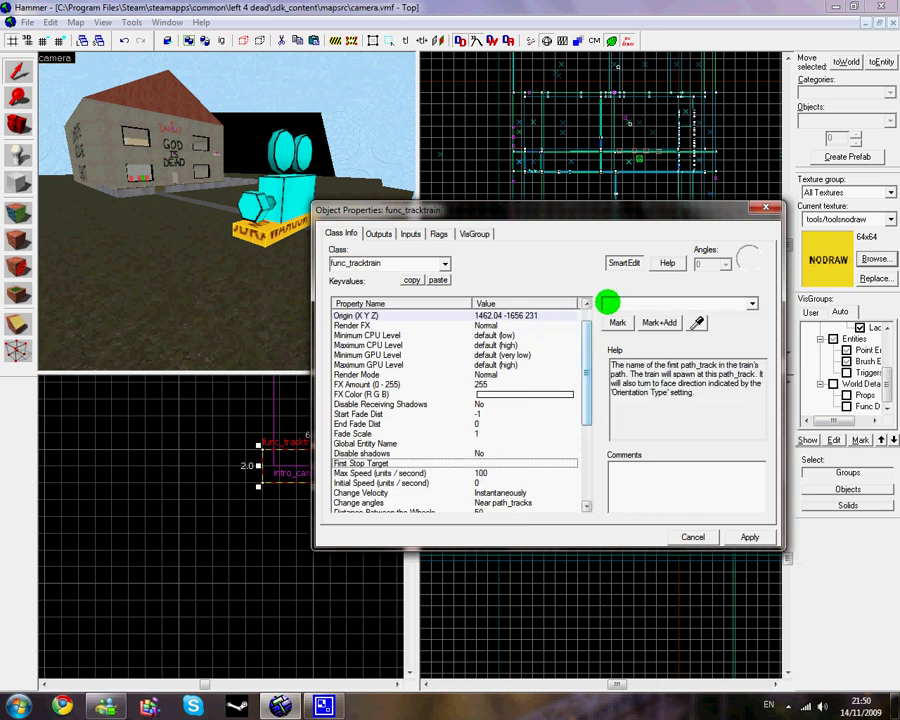
pyautogui.write('1')
pyautogui.click(738, 531)
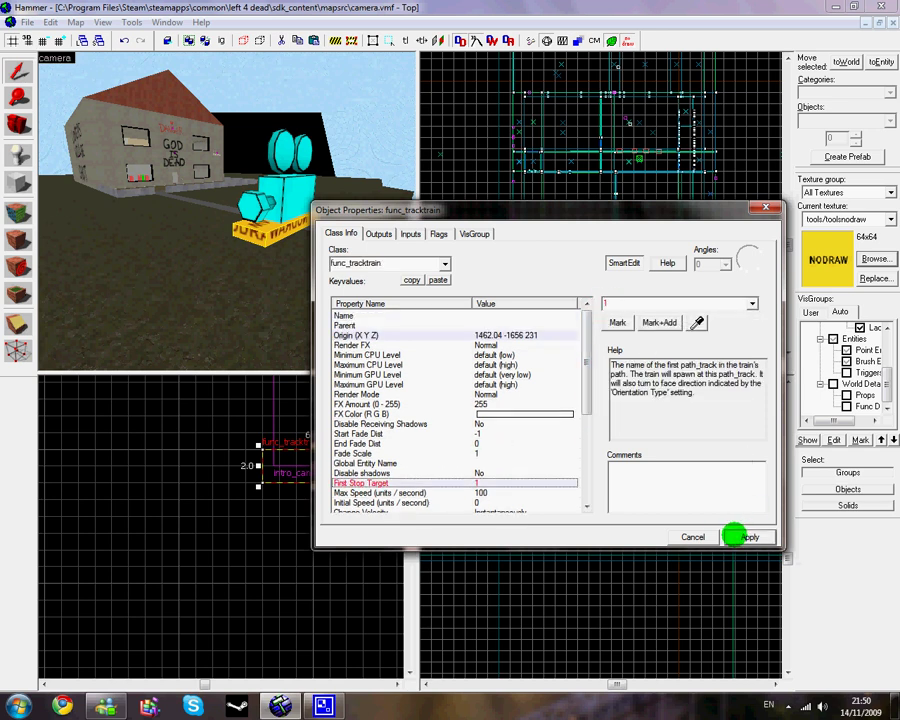
pyautogui.scroll(-4, 587, 440)
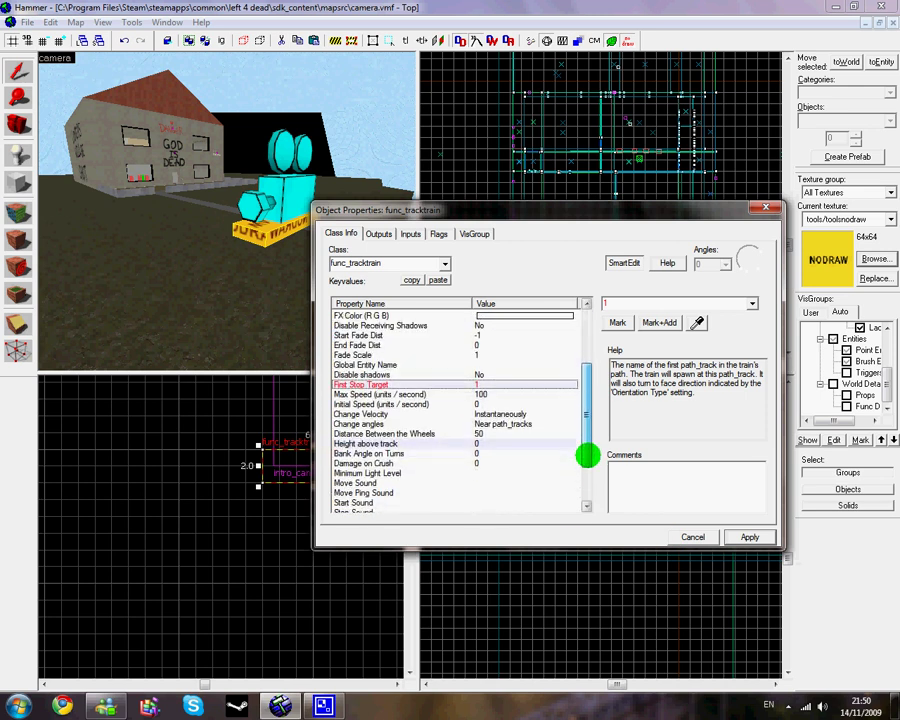
pyautogui.moveTo(588, 456); pyautogui.dragTo(575, 385)
pyautogui.click(410, 233)
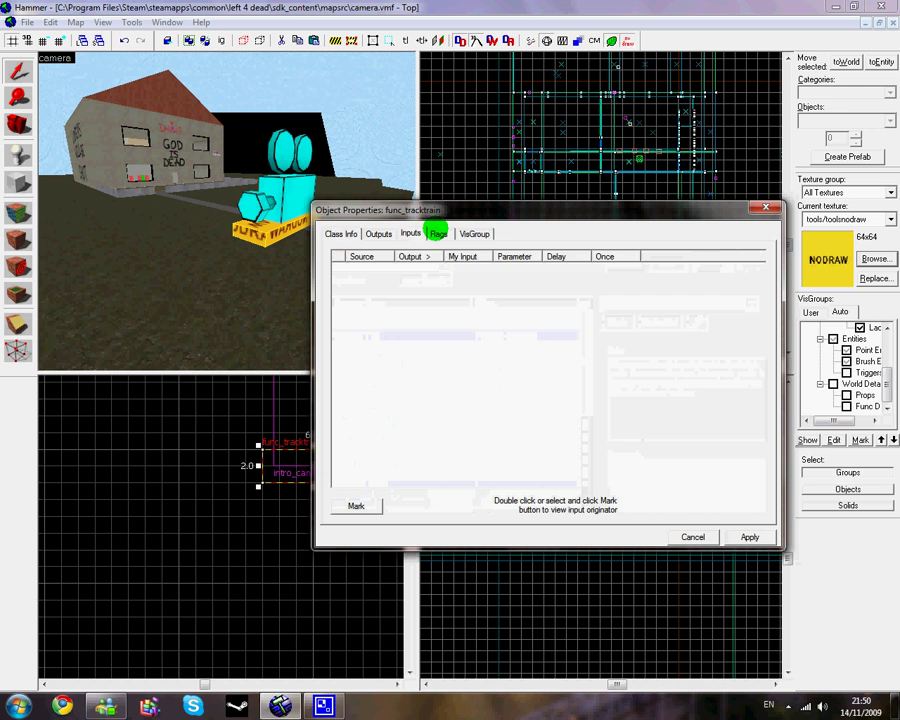
pyautogui.click(438, 233)
pyautogui.click(340, 233)
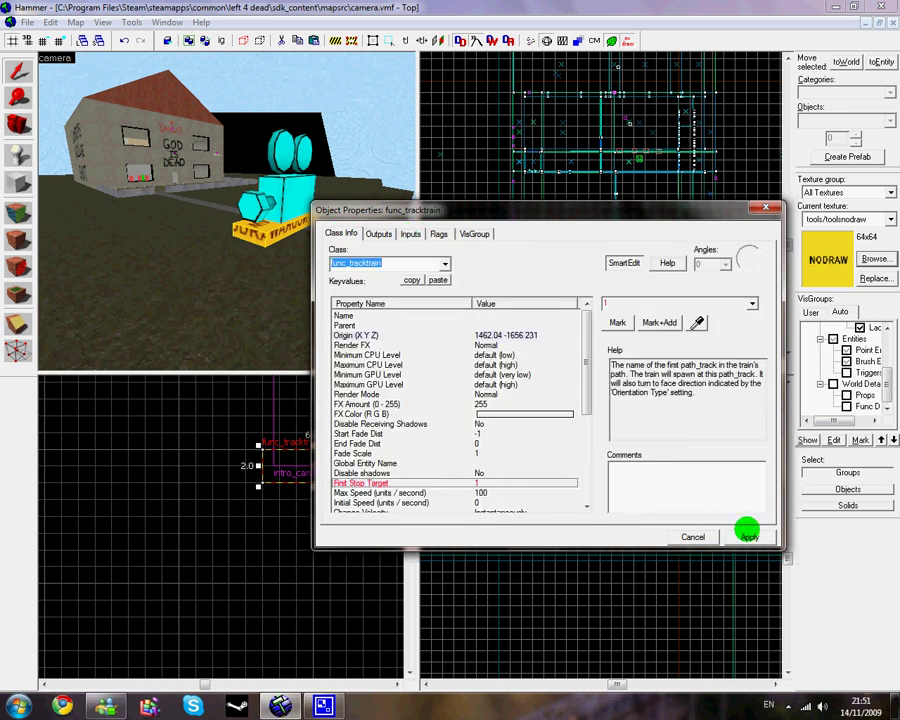
# Step: Close the func_tracktrain's properties and examine the camera and its nodraw block in the 3D view
pyautogui.click(700, 536)
pyautogui.press('z')
pyautogui.press('w')
pyautogui.press('s')
pyautogui.press('d')
pyautogui.press('a')
pyautogui.press('s')
pyautogui.press('z')
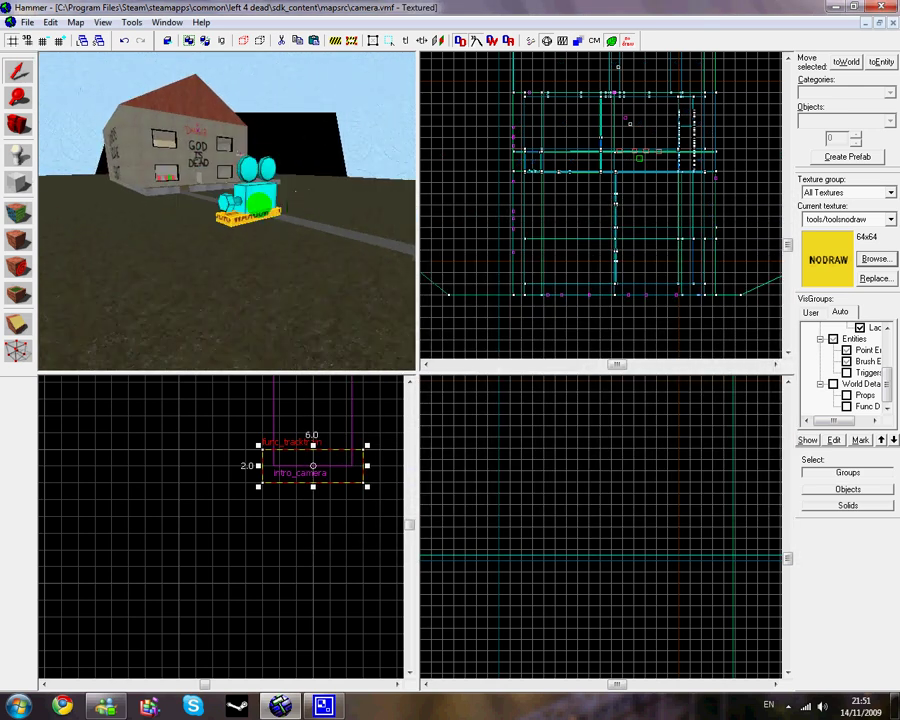
pyautogui.click(256, 203)
pyautogui.click(231, 217)
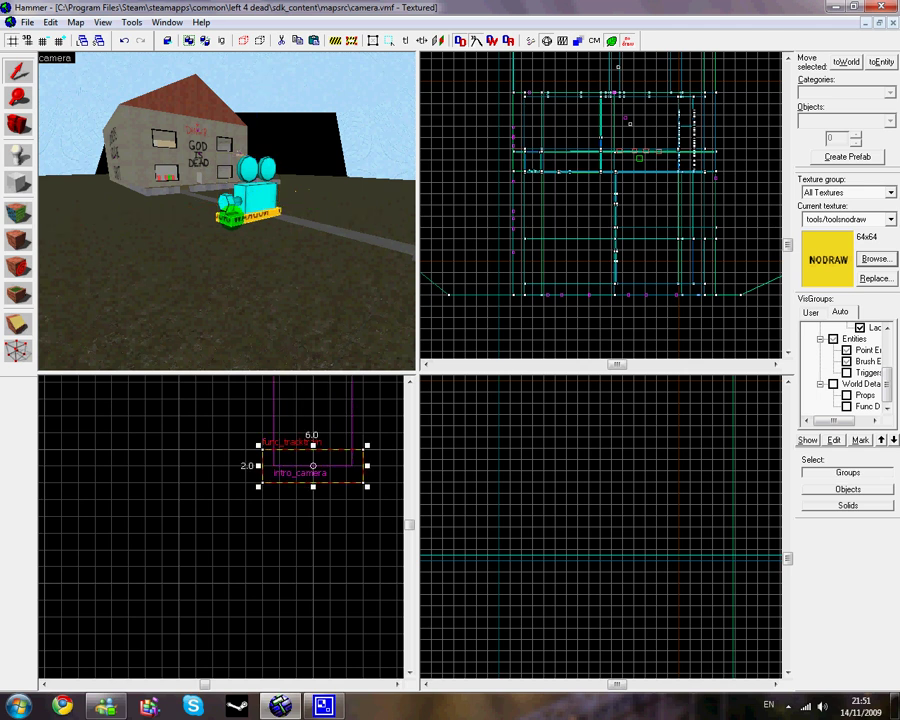
# Step: Place a path_track entity in the map
pyautogui.click(20, 152)
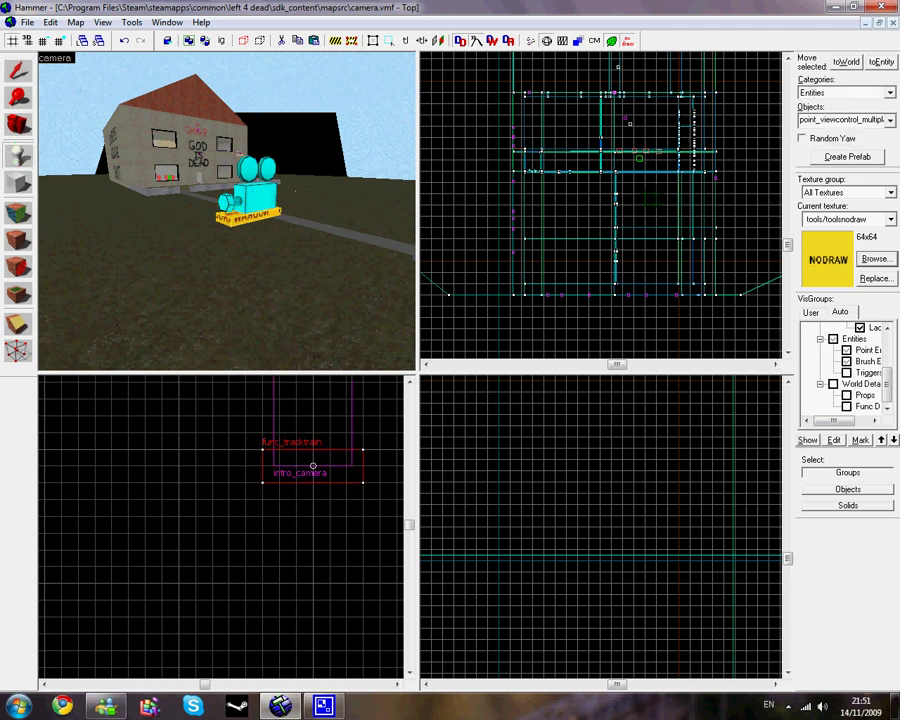
pyautogui.doubleClick(849, 121)
pyautogui.write('pa')
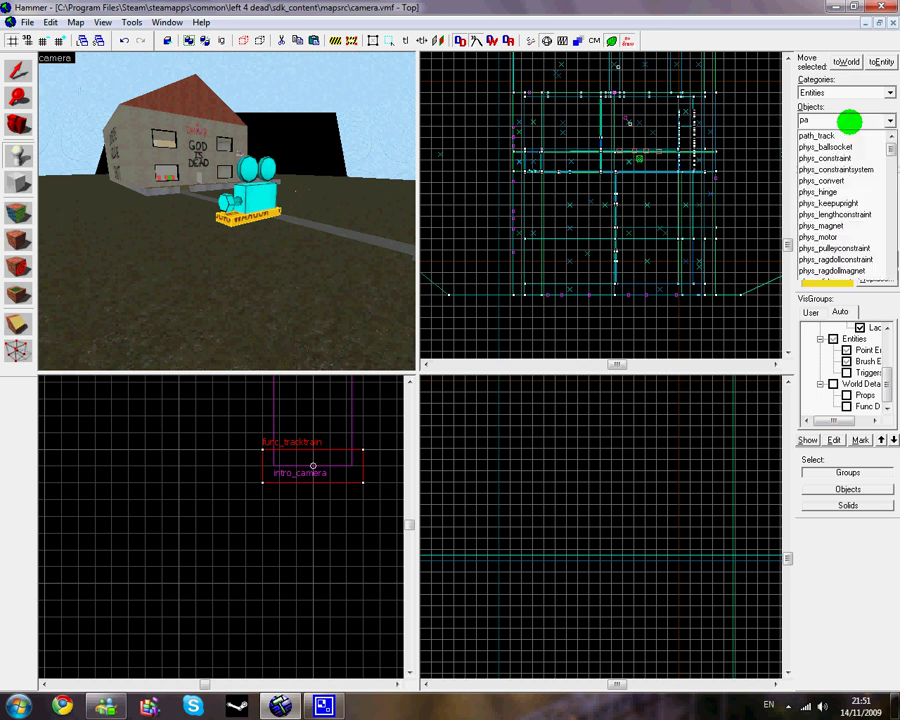
pyautogui.write('th_t')
pyautogui.press('Return')
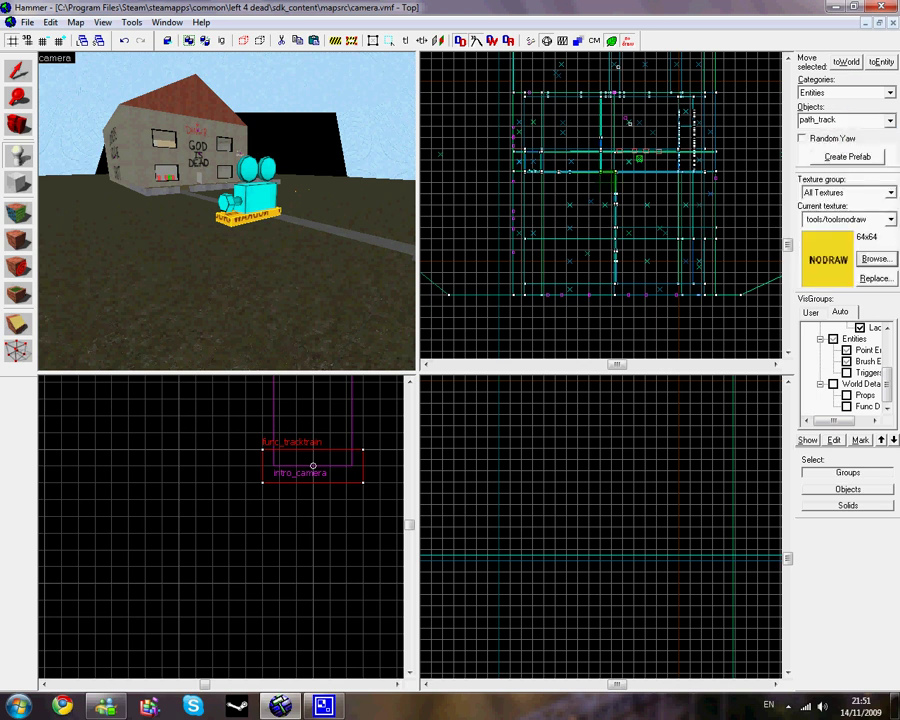
pyautogui.click(323, 325)
# Step: Move the new path_track in the front and top views until it encloses the camera and its func_tracktrain
pyautogui.click(18, 72)
pyautogui.scroll(-5, 350, 364)
pyautogui.scroll(-14, 339, 456)
pyautogui.moveTo(309, 561); pyautogui.dragTo(337, 404)
pyautogui.scroll(6, 339, 416)
pyautogui.scroll(-8, 580, 145)
pyautogui.scroll(18, 604, 153)
pyautogui.scroll(-4, 651, 165)
pyautogui.moveTo(562, 180); pyautogui.dragTo(645, 169)
pyautogui.scroll(2, 680, 177)
pyautogui.scroll(4, 644, 181)
pyautogui.press('w')
pyautogui.press('s')
pyautogui.press('w')
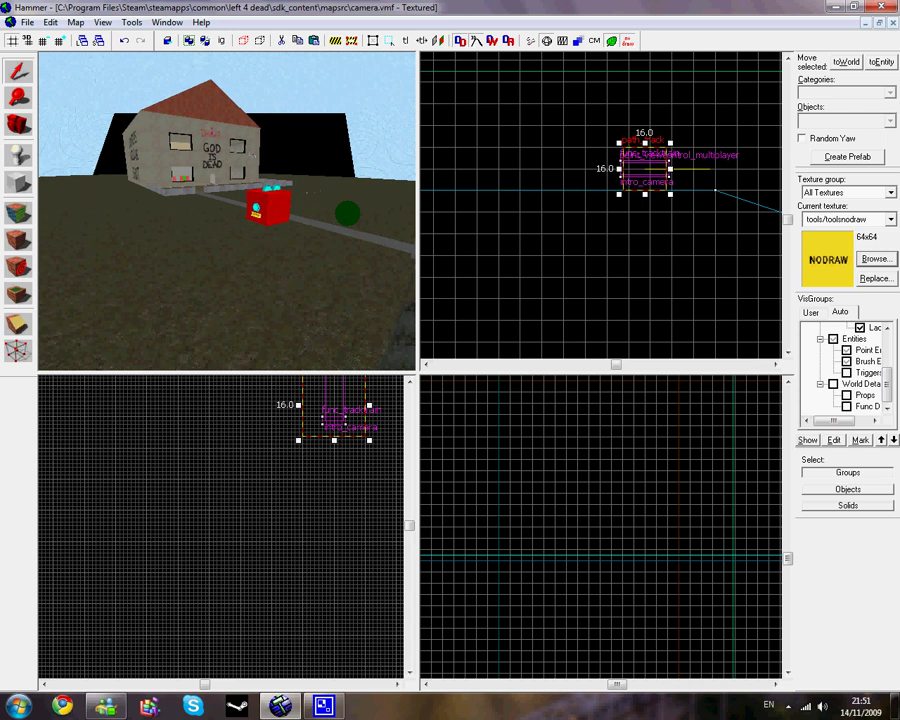
# Step: Name the path_track at the camera 1
pyautogui.hotkey('alt', 'Return')
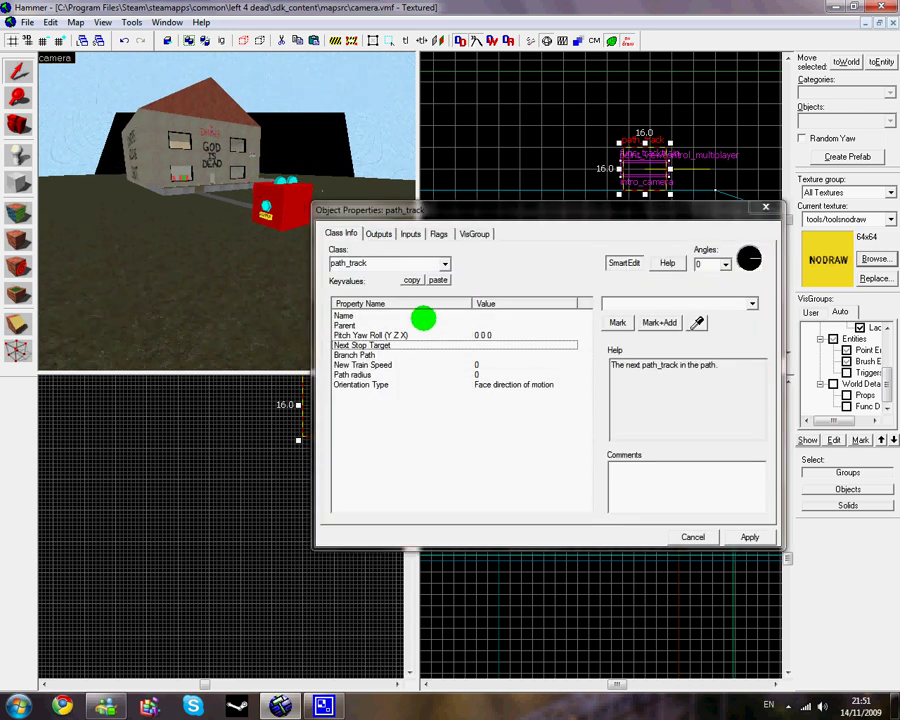
pyautogui.click(422, 315)
pyautogui.click(612, 305)
pyautogui.write('1')
pyautogui.click(748, 537)
# Step: Set the Next Stop Target of path_track 1 to 2 and close its properties
pyautogui.click(416, 344)
pyautogui.click(611, 305)
pyautogui.write('2')
pyautogui.click(741, 537)
pyautogui.click(698, 537)
# Step: Clone path_track 1 to a second track point straight south of the camera in the top view
pyautogui.scroll(-10, 595, 225)
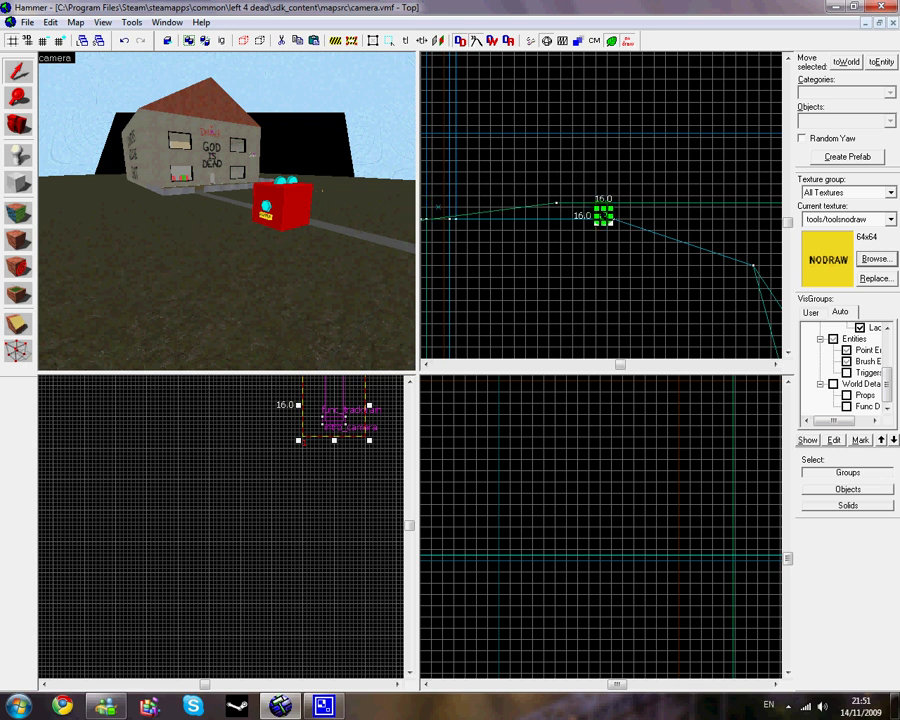
pyautogui.keyDown('shift'); pyautogui.moveTo(603, 216); pyautogui.dragTo(602, 306); pyautogui.keyUp('shift')
pyautogui.press('w')
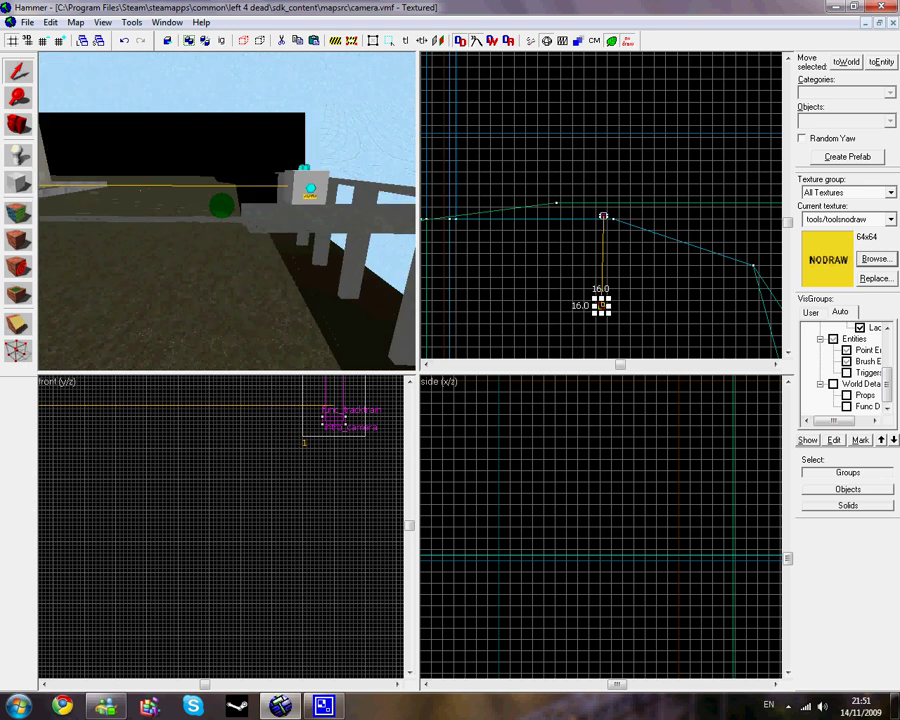
pyautogui.press('s')
pyautogui.press('a')
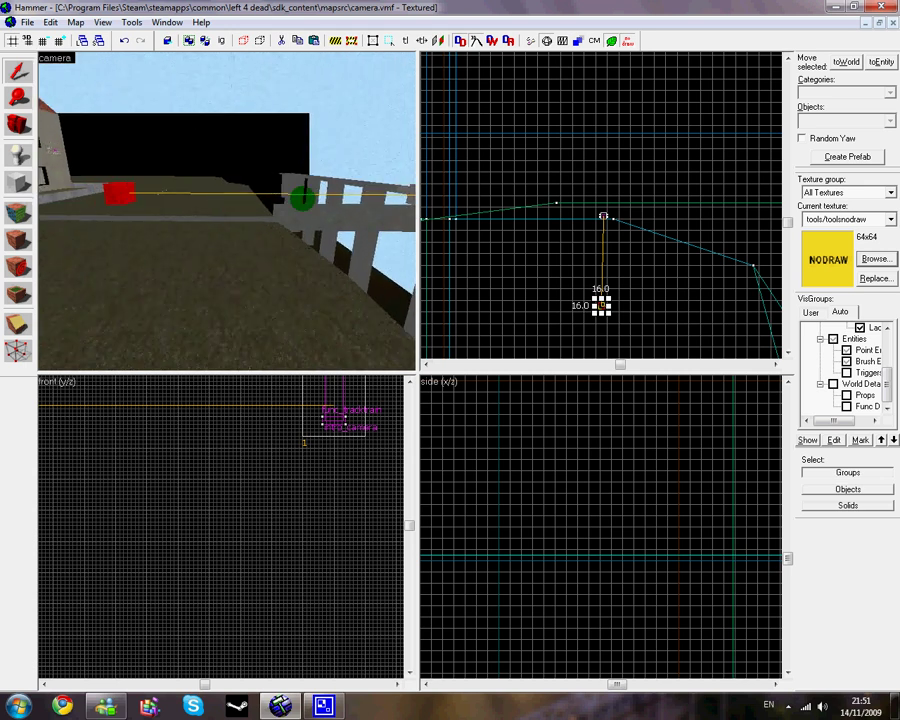
# Step: Shift the second path_track farther south and slightly west to lengthen the first stretch of the camera's route
pyautogui.scroll(2, 604, 341)
pyautogui.scroll(4, 602, 291)
pyautogui.moveTo(599, 290); pyautogui.dragTo(598, 322)
pyautogui.press('z')
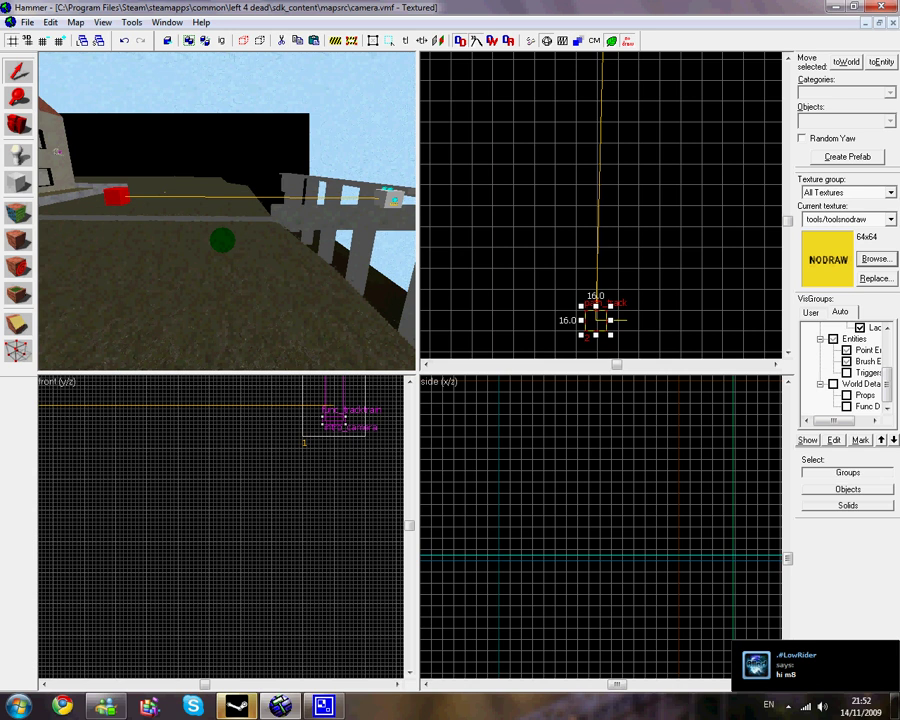
pyautogui.press('s')
pyautogui.press('z')
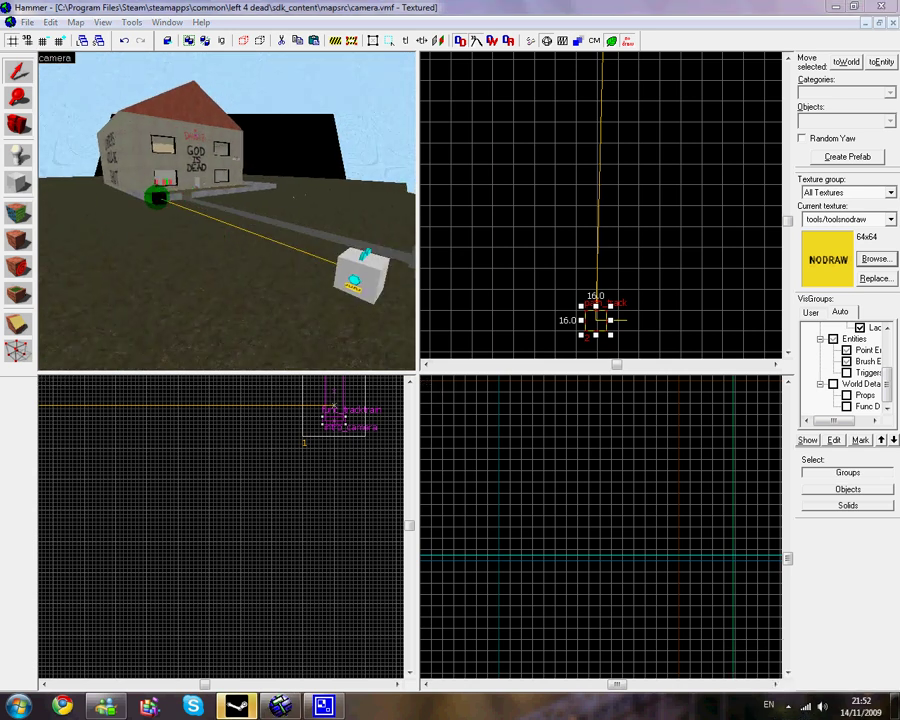
pyautogui.press('a')
pyautogui.moveTo(596, 320); pyautogui.dragTo(499, 306)
pyautogui.scroll(-10, 494, 286)
pyautogui.scroll(-4, 487, 290)
pyautogui.press('Left')
pyautogui.press('Down')
# Step: Clone the second path_track westward in the top view as the third point of the track
pyautogui.scroll(7, 583, 222)
pyautogui.moveTo(579, 227); pyautogui.dragTo(451, 249)
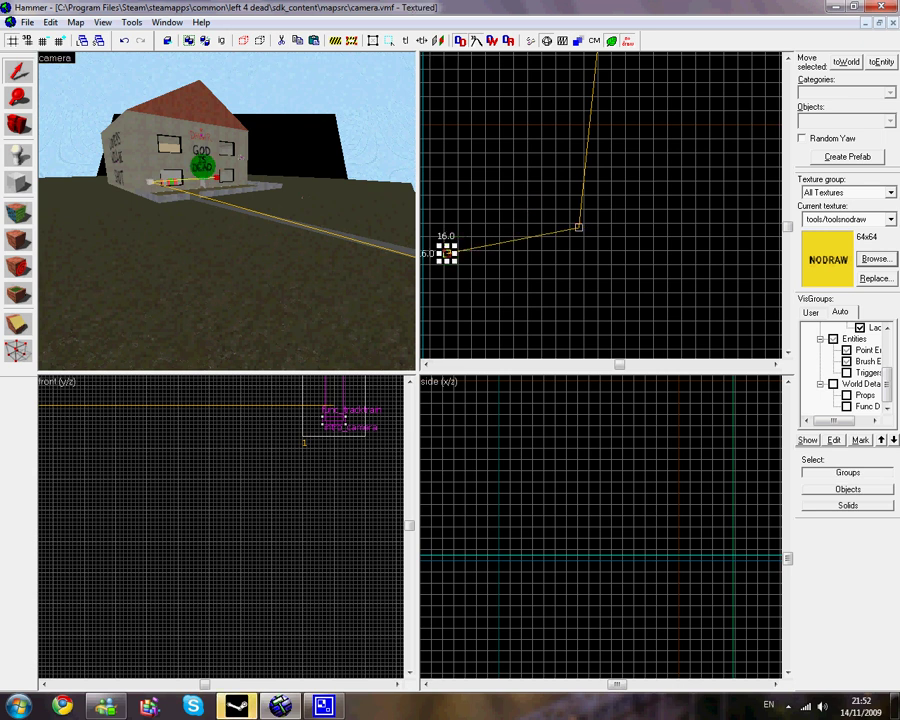
pyautogui.press('z')
pyautogui.press('w')
pyautogui.press('z')
# Step: Clone the third path_track southwest toward the house as the fourth track point
pyautogui.scroll(-5, 535, 249)
pyautogui.scroll(7, 640, 252)
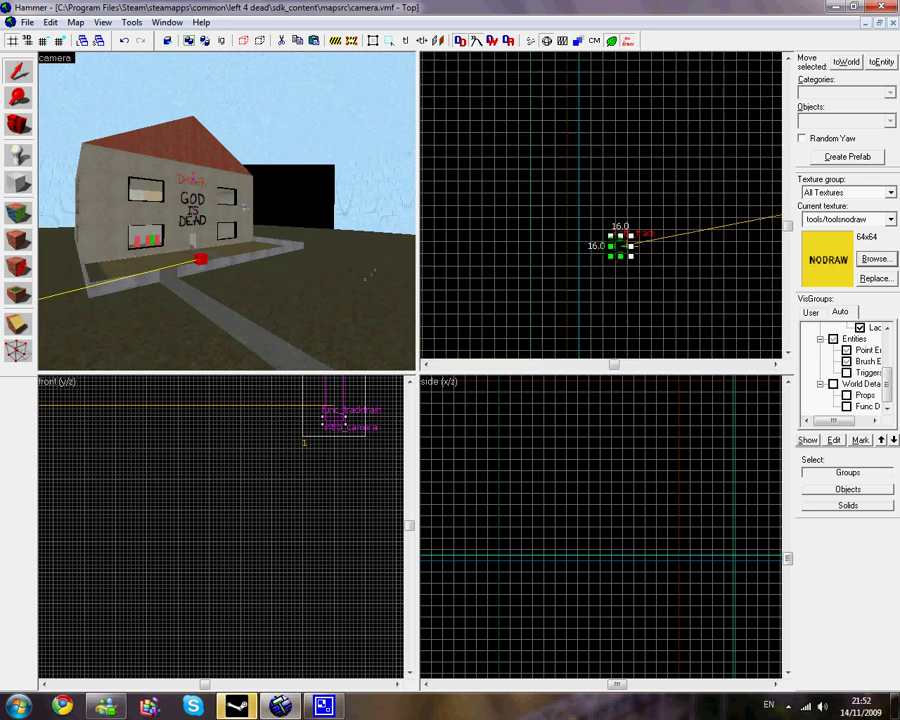
pyautogui.moveTo(621, 245)
pyautogui.keyDown('shift'); pyautogui.mouseDown()
pyautogui.moveTo(583, 248)
pyautogui.moveTo(469, 357)
pyautogui.moveTo(502, 256)
pyautogui.mouseUp(); pyautogui.keyUp('shift')
pyautogui.scroll(-9, 500, 328)
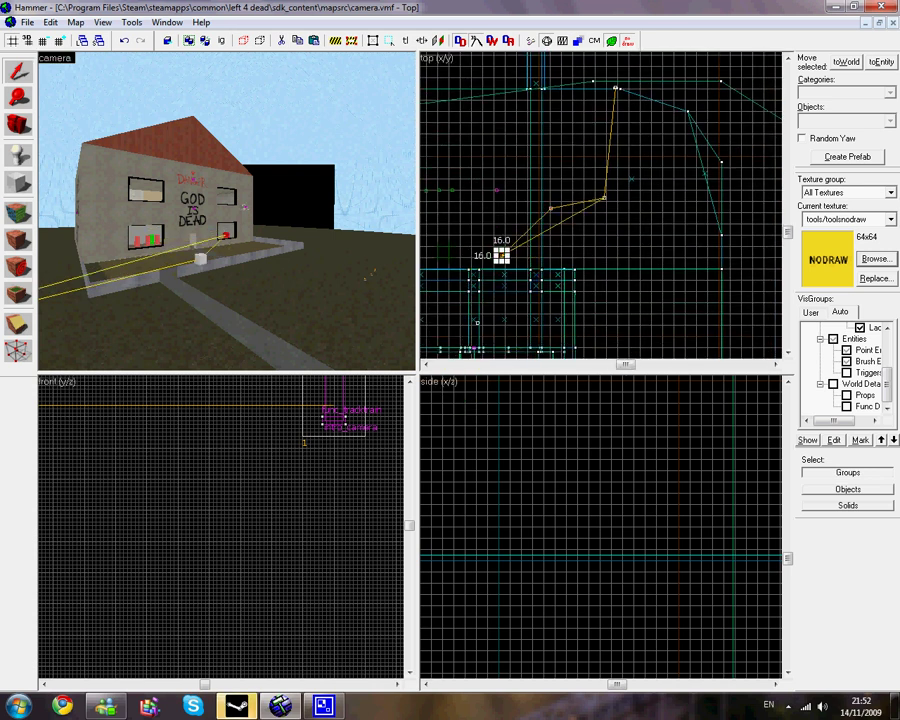
# Step: Set the Next Stop Target of path_track 4 to 5 and close its properties
pyautogui.press('w')
pyautogui.press('a')
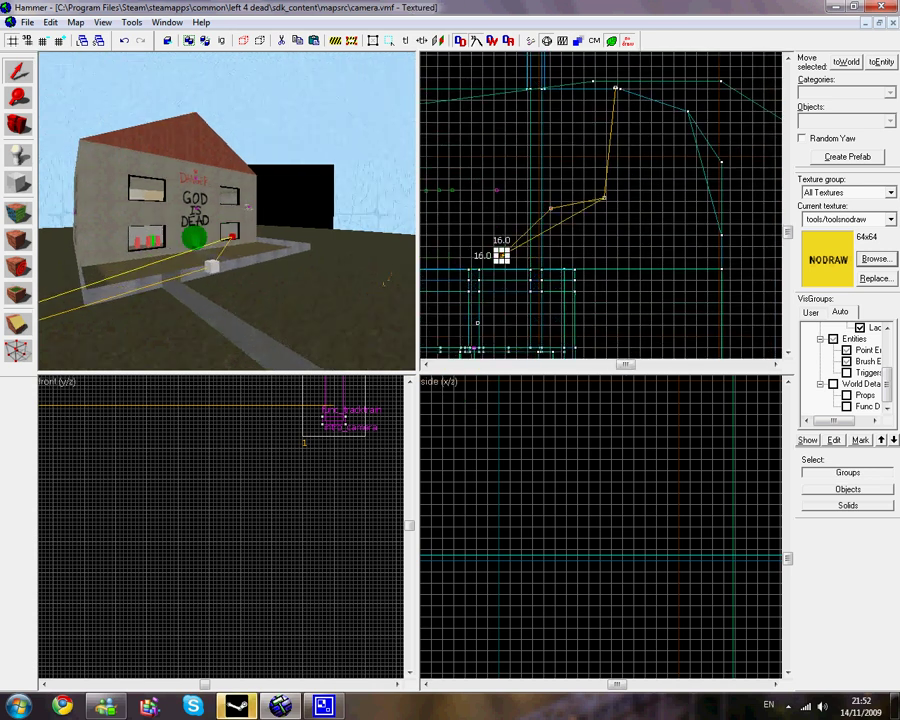
pyautogui.press('s')
pyautogui.press('a')
pyautogui.press('w')
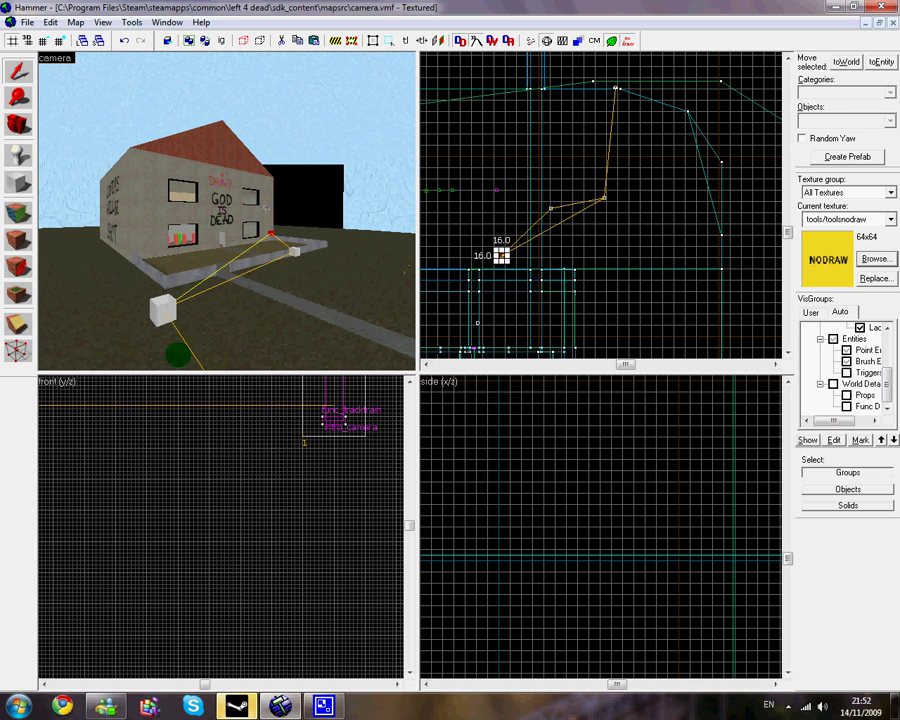
pyautogui.press('s')
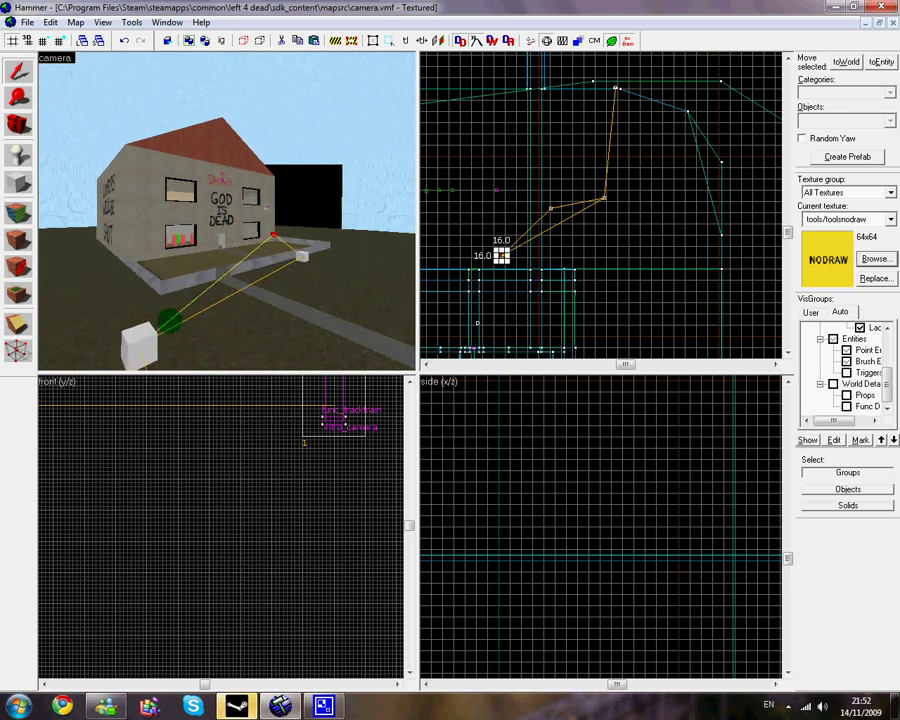
pyautogui.press('w')
pyautogui.press('d')
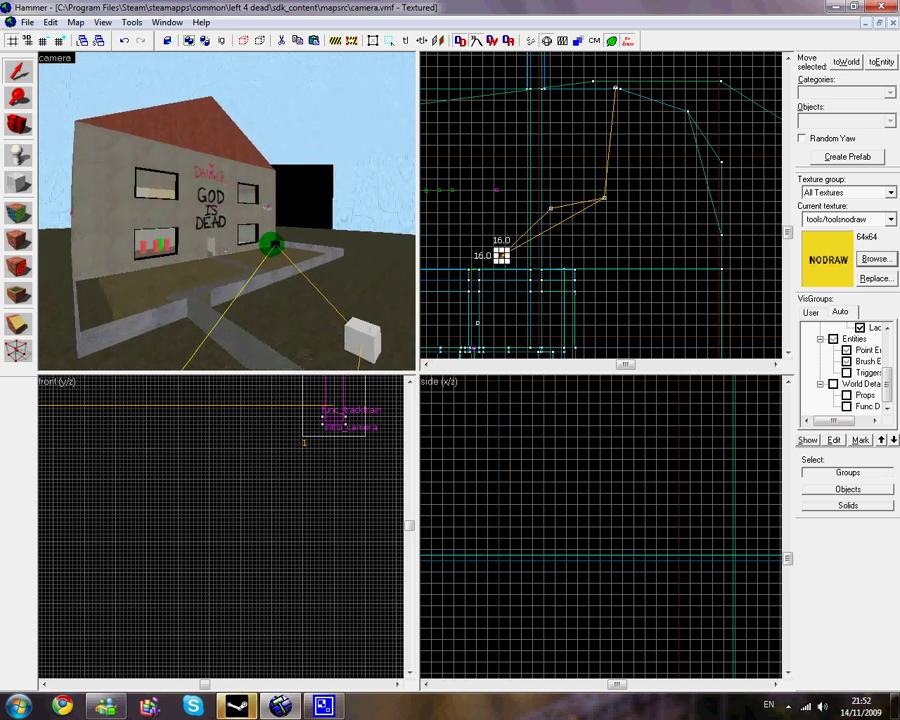
pyautogui.doubleClick(271, 245)
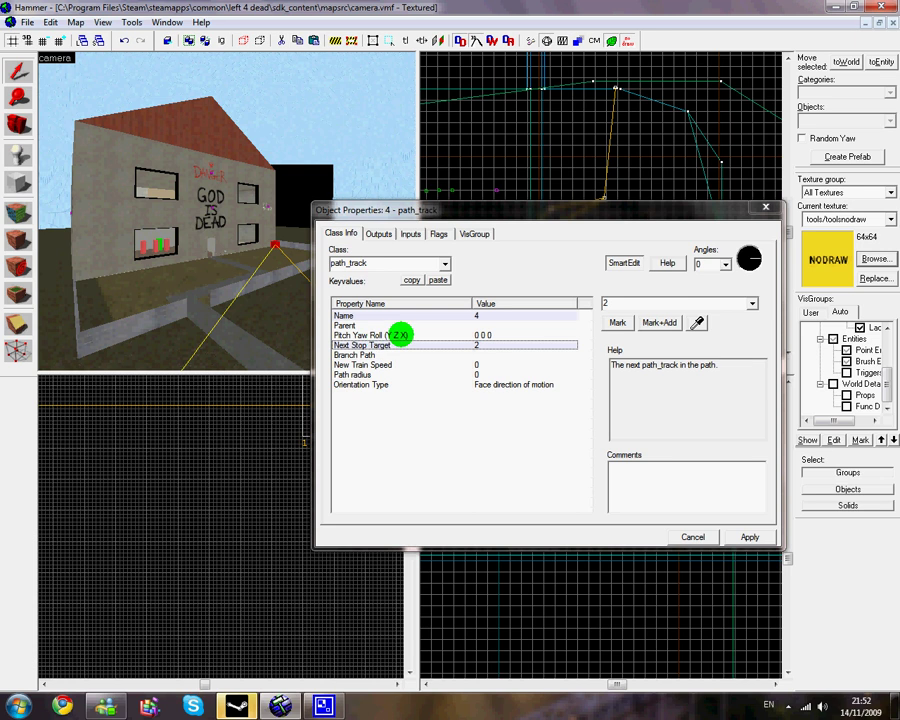
pyautogui.doubleClick(638, 306)
pyautogui.write('5')
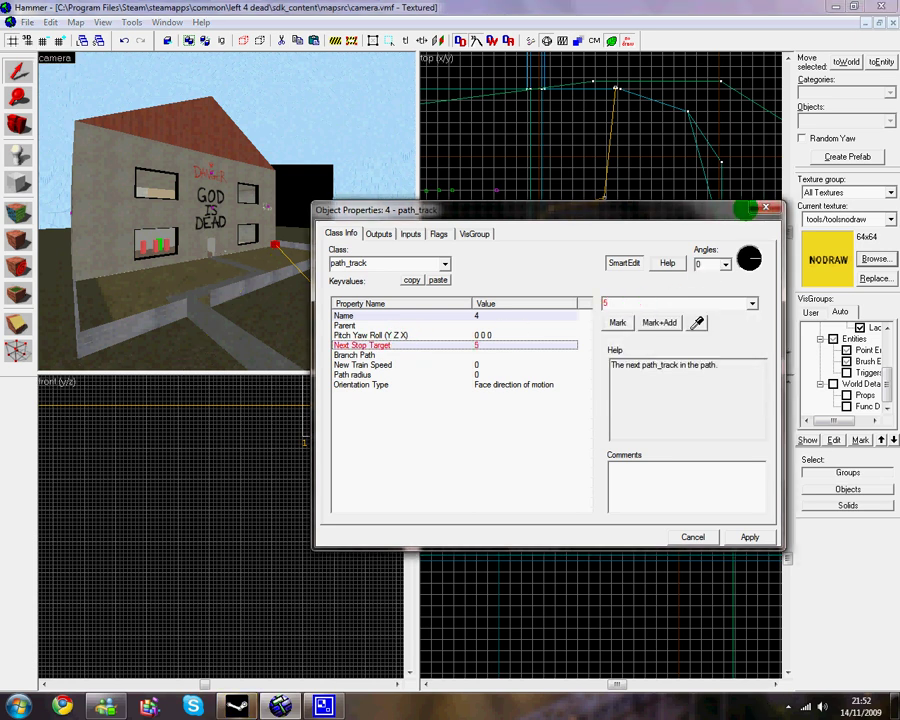
pyautogui.click(766, 207)
# Step: Clone path_track 4 to a fifth track point just outside the front wall of the house
pyautogui.scroll(5, 508, 280)
pyautogui.moveTo(495, 217)
pyautogui.keyDown('shift'); pyautogui.mouseDown()
pyautogui.moveTo(402, 370)
pyautogui.moveTo(479, 355)
pyautogui.moveTo(543, 291)
pyautogui.moveTo(517, 313)
pyautogui.mouseUp(); pyautogui.keyUp('shift')
pyautogui.scroll(-7, 440, 350)
pyautogui.scroll(6, 543, 291)
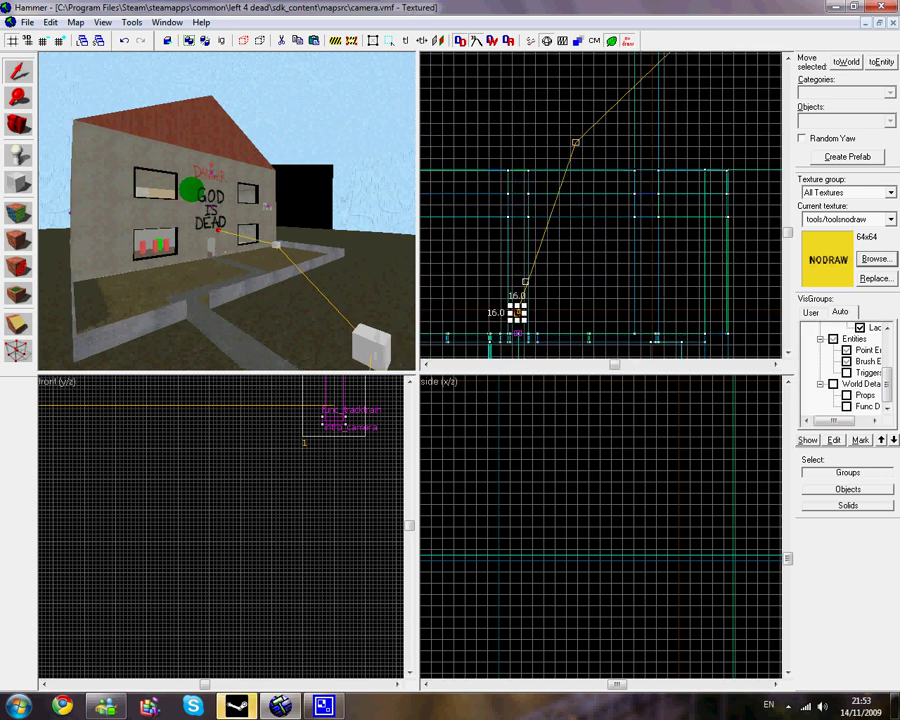
# Step: Lower the fifth path_track in the front view to the height of the house's doorway
pyautogui.press('w')
pyautogui.scroll(-18, 241, 545)
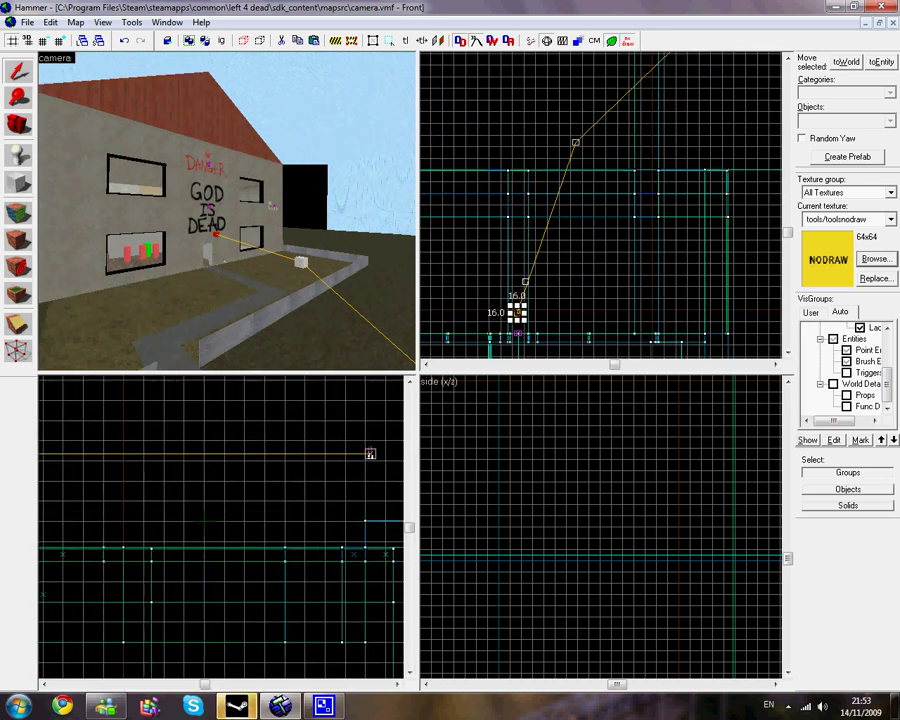
pyautogui.scroll(-3, 350, 476)
pyautogui.scroll(15, 212, 478)
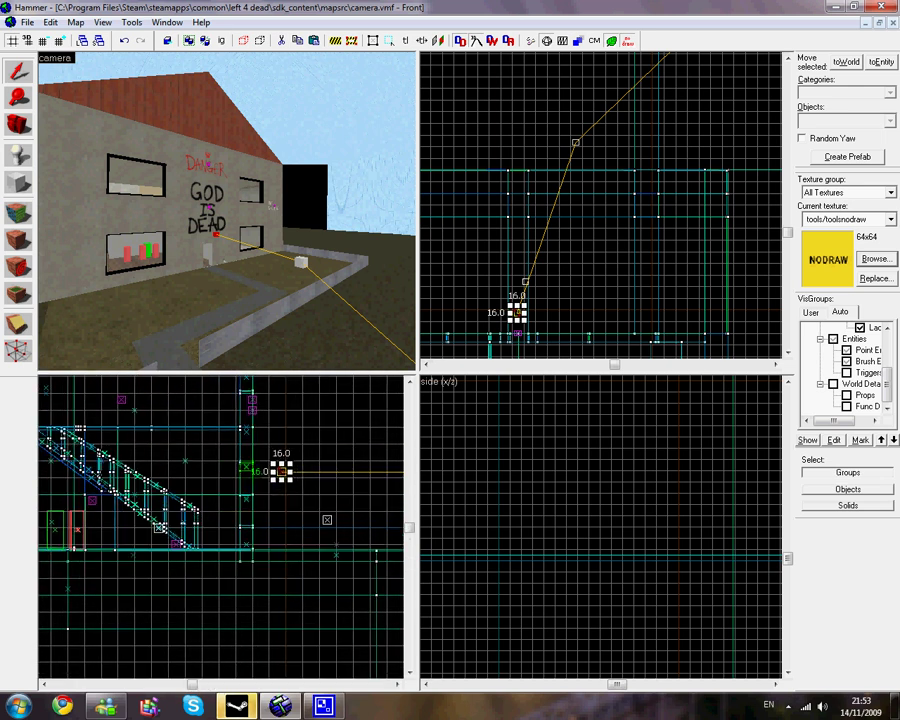
pyautogui.moveTo(327, 470); pyautogui.dragTo(301, 592)
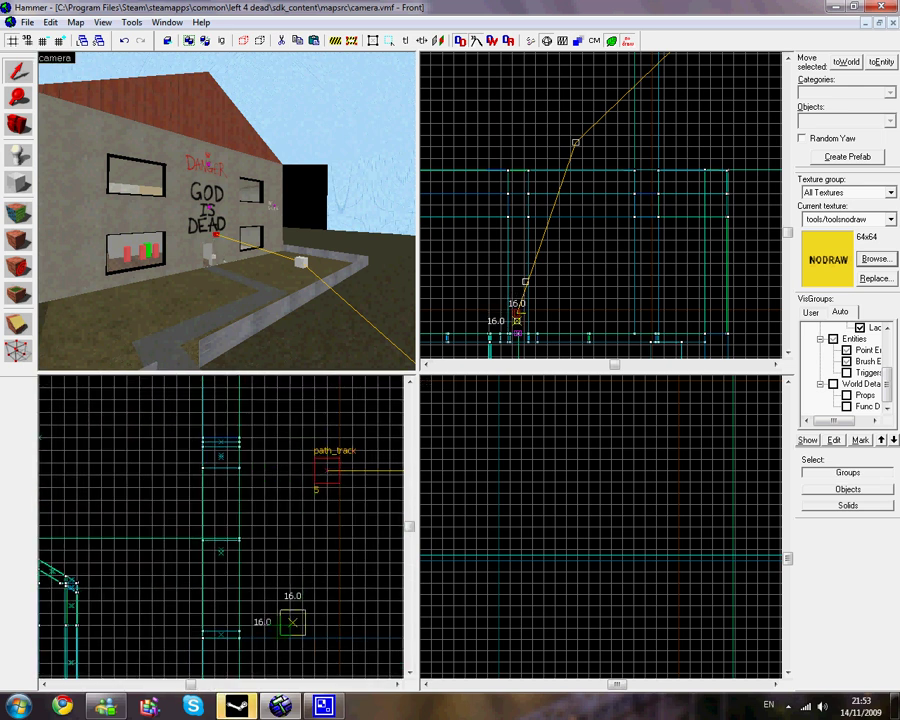
pyautogui.scroll(-1, 286, 648)
pyautogui.moveTo(286, 648); pyautogui.dragTo(282, 559)
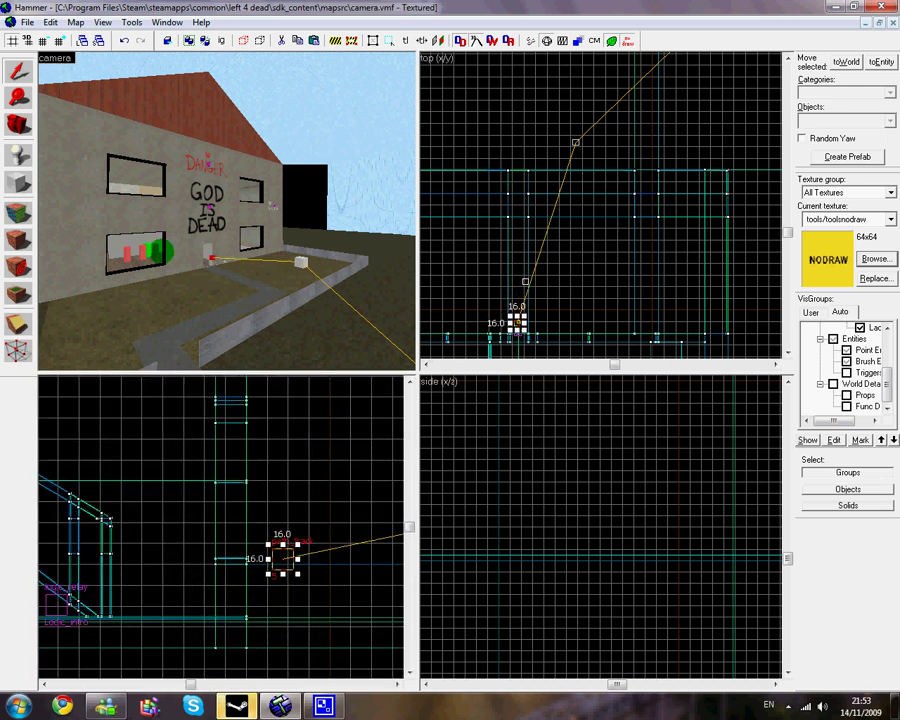
# Step: Clone the doorway path_track three times to continue the track through the door and into the room
pyautogui.scroll(3, 227, 245)
pyautogui.press('w')
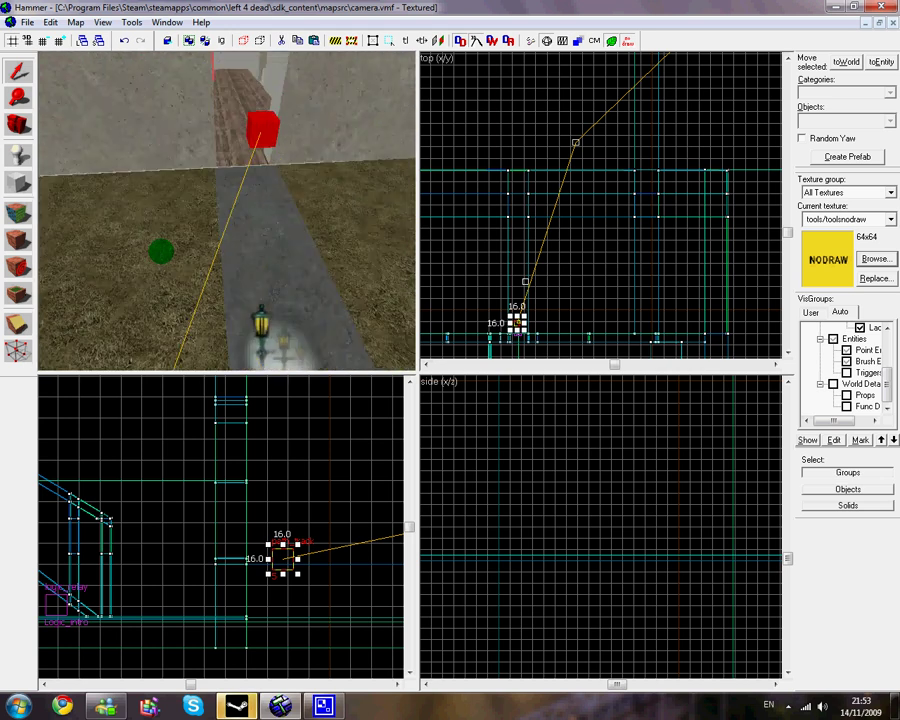
pyautogui.scroll(1, 161, 251)
pyautogui.scroll(4, 525, 250)
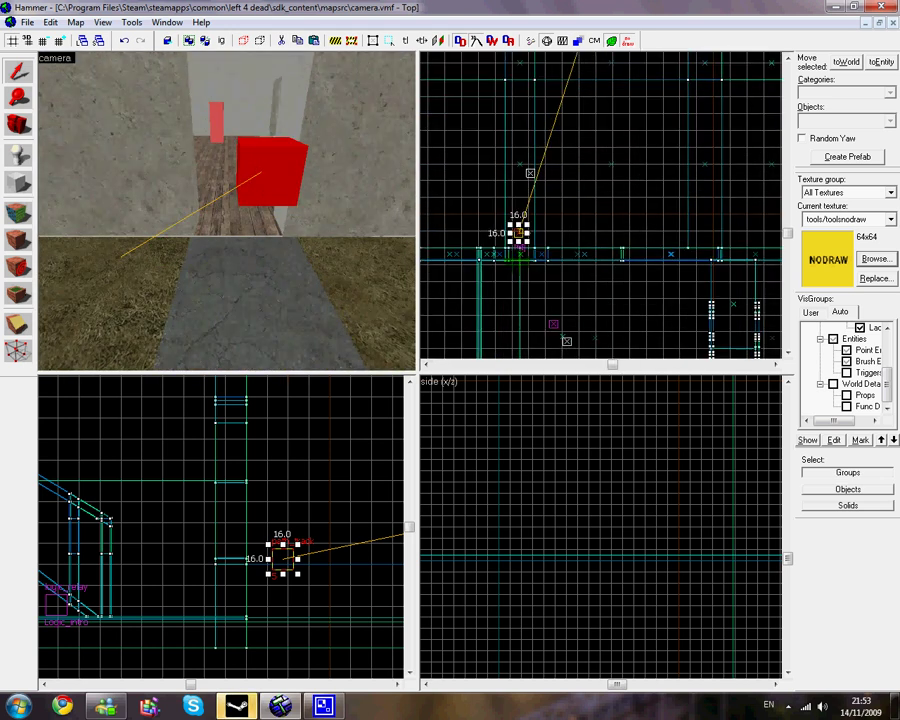
pyautogui.moveTo(525, 215)
pyautogui.keyDown('shift'); pyautogui.mouseDown()
pyautogui.moveTo(524, 278)
pyautogui.moveTo(575, 313)
pyautogui.moveTo(704, 365)
pyautogui.moveTo(629, 340)
pyautogui.moveTo(628, 367)
pyautogui.mouseUp(); pyautogui.keyUp('shift')
pyautogui.scroll(-7, 640, 340)
pyautogui.keyDown('shift'); pyautogui.moveTo(604, 252); pyautogui.dragTo(613, 252); pyautogui.keyUp('shift')
pyautogui.keyDown('shift'); pyautogui.moveTo(613, 252); pyautogui.dragTo(613, 261); pyautogui.keyUp('shift')
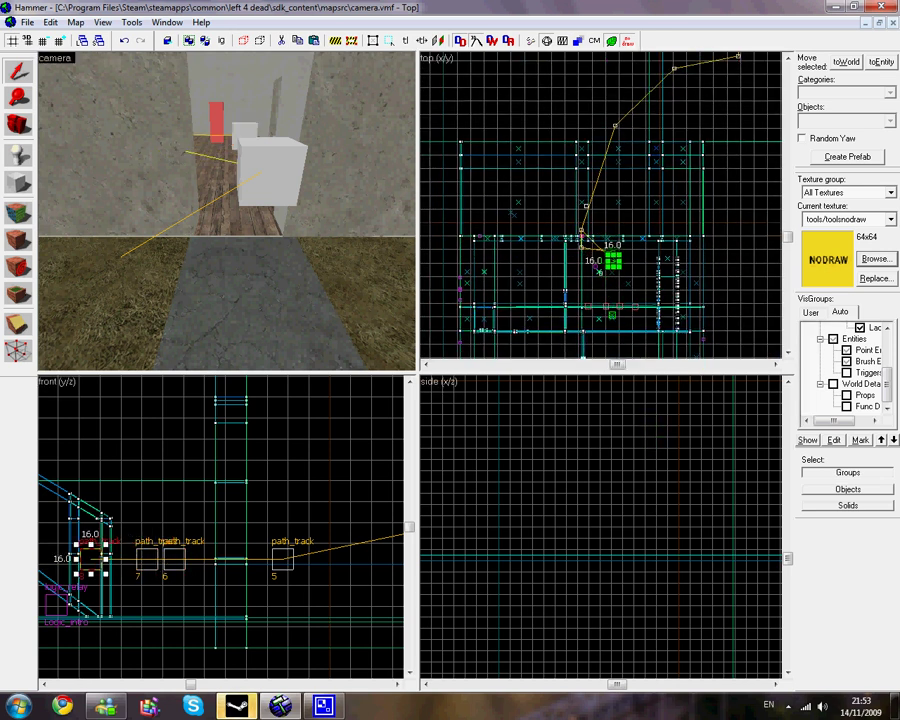
# Step: Clear the Next Stop Target of path_track 8 so the track ends there, and apply the change
pyautogui.press('z')
pyautogui.press('w')
pyautogui.press('s')
pyautogui.press('w')
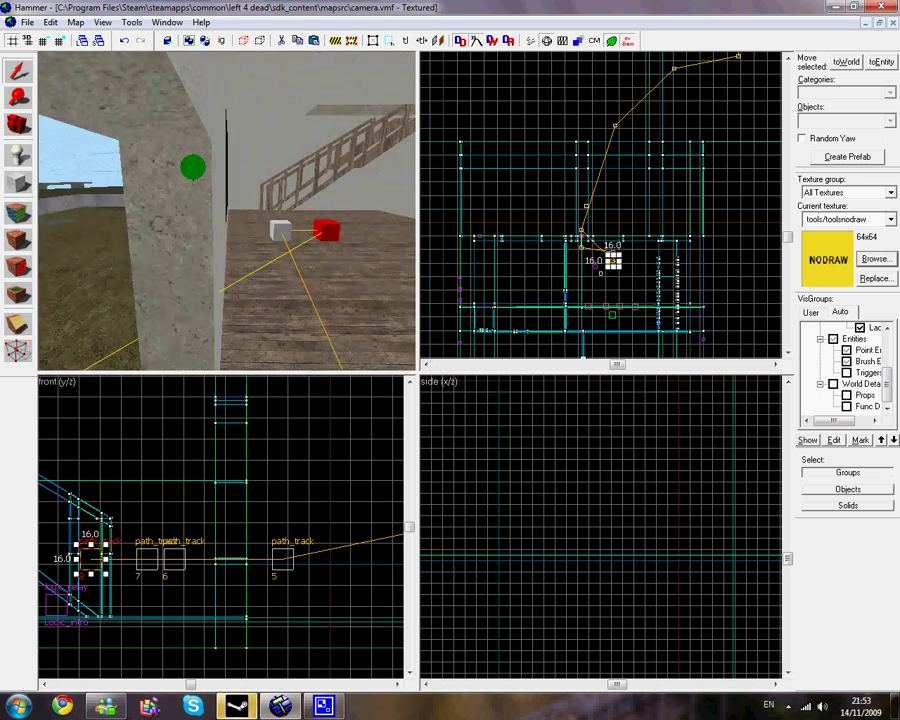
pyautogui.press('z')
pyautogui.press('w')
pyautogui.doubleClick(277, 235)
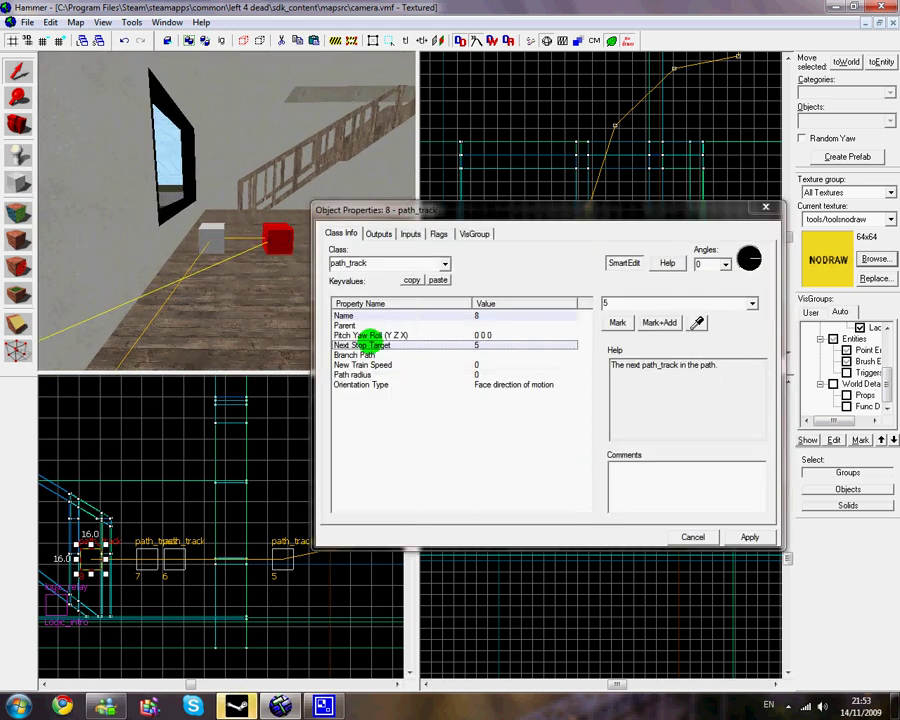
pyautogui.click(377, 345)
pyautogui.press('BackSpace')
pyautogui.press('Return')
pyautogui.click(837, 408)
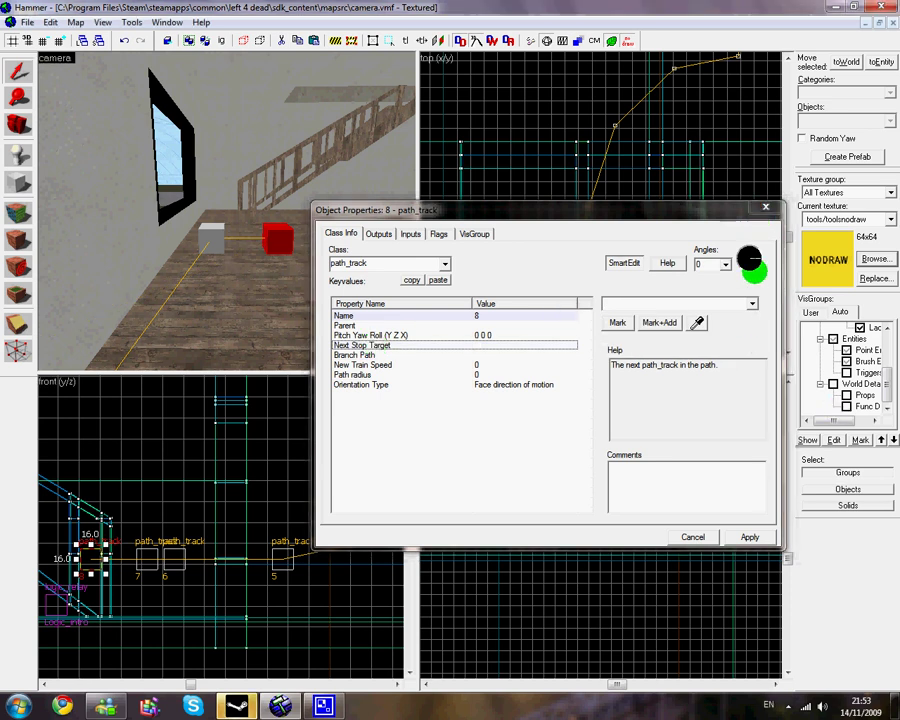
pyautogui.click(740, 537)
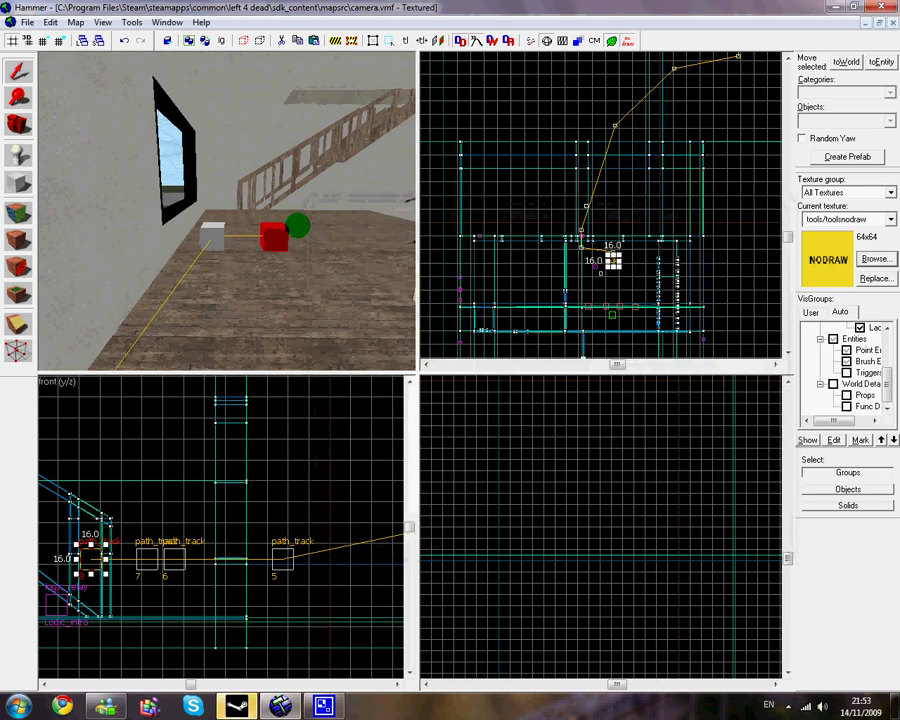
pyautogui.press('s')
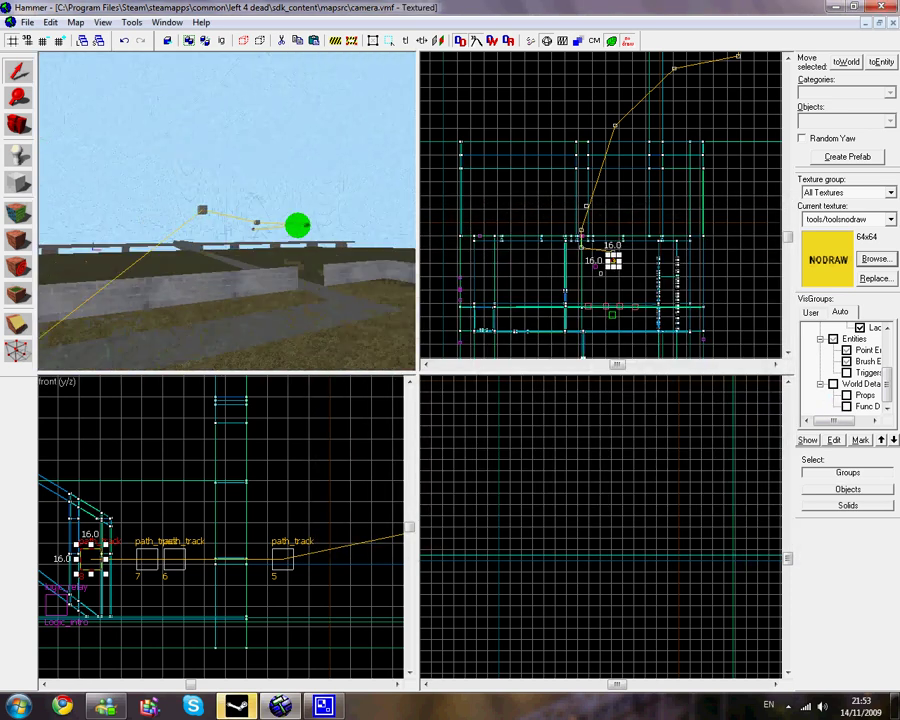
pyautogui.press('w')
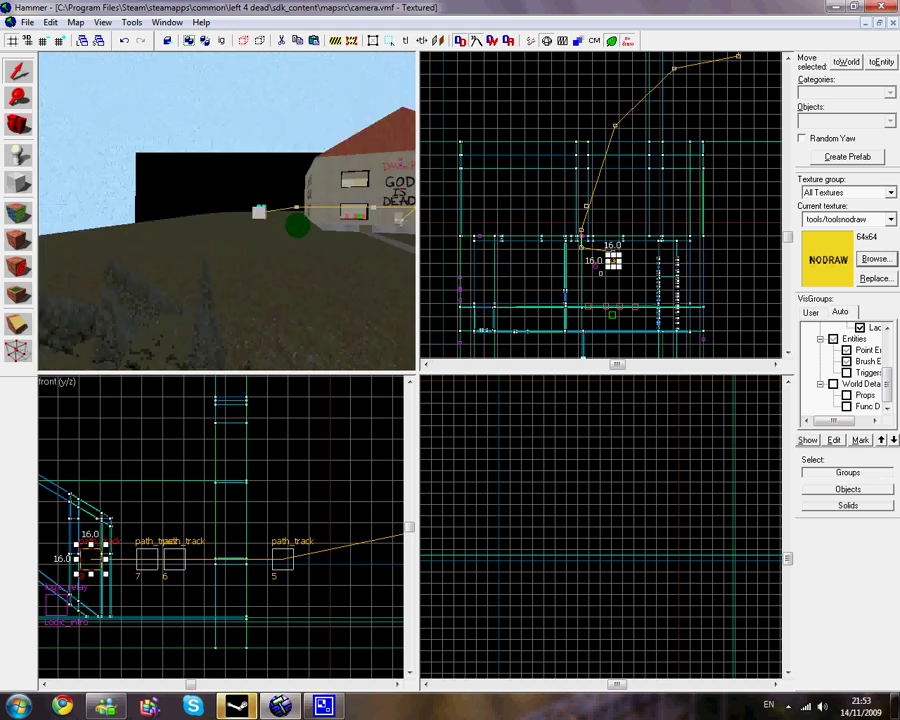
# Step: Try moving the first path_track on its own farther from the house in the top view, and undo that move
pyautogui.press('w')
pyautogui.press('w')
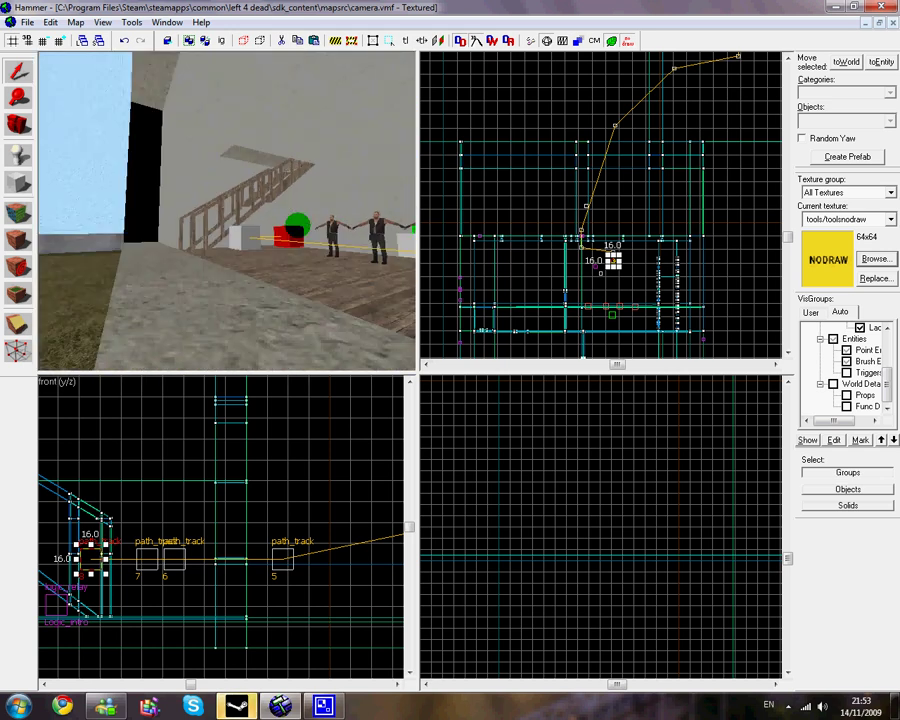
pyautogui.press('w')
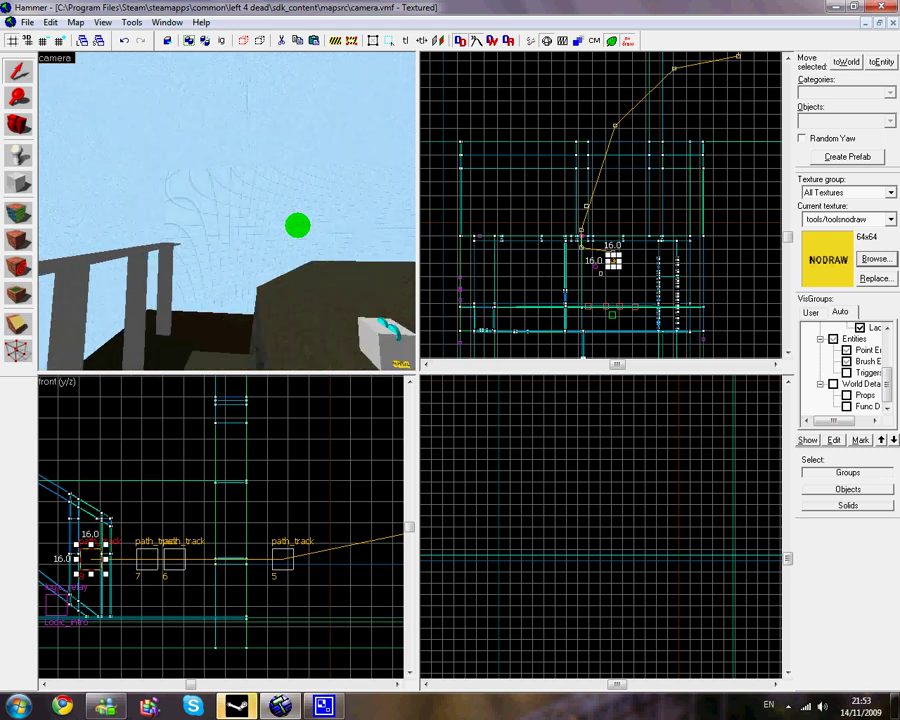
pyautogui.press('s')
pyautogui.click(328, 295)
pyautogui.scroll(-3, 593, 252)
pyautogui.press('Up')
pyautogui.press('Up')
pyautogui.press('Right')
pyautogui.scroll(4, 612, 177)
pyautogui.scroll(3, 562, 266)
pyautogui.keyDown('shift'); pyautogui.moveTo(581, 245); pyautogui.dragTo(590, 123); pyautogui.keyUp('shift')
pyautogui.press('Up')
pyautogui.press('s')
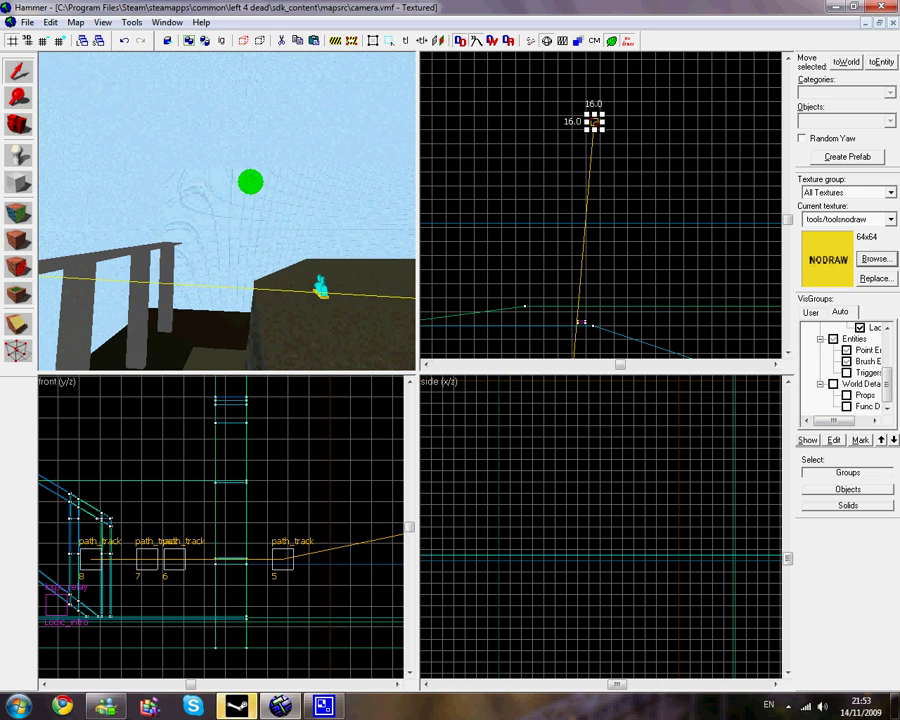
pyautogui.press('a')
pyautogui.hotkey('ctrl', 'z')
# Step: Move the first path_track together with the train and camera entities farther out from the house in the top view
pyautogui.press('d')
pyautogui.press('Down')
pyautogui.press('w')
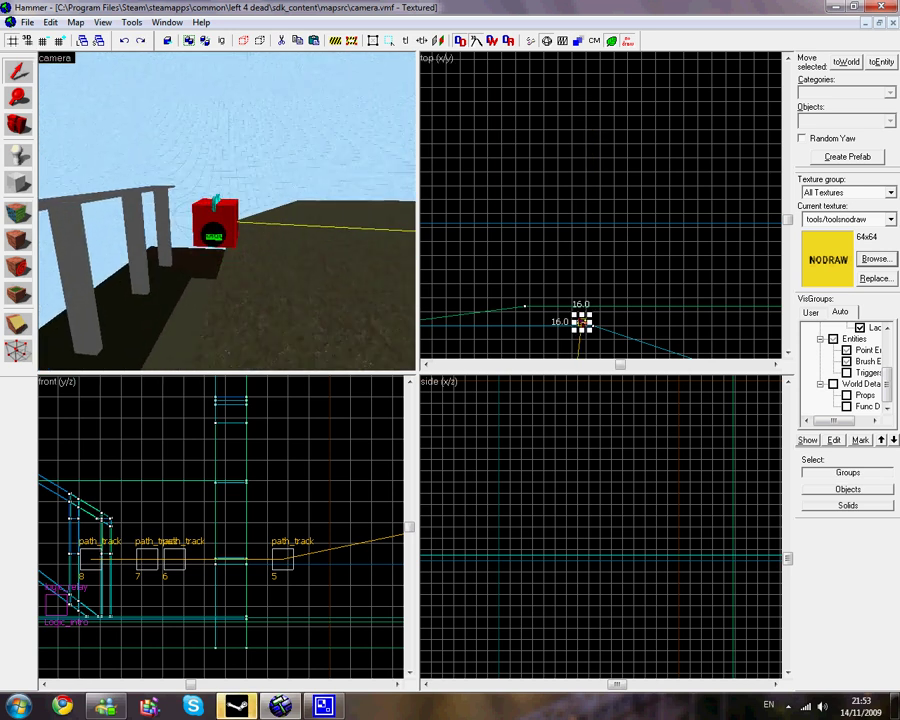
pyautogui.scroll(-3, 628, 200)
pyautogui.scroll(2, 605, 232)
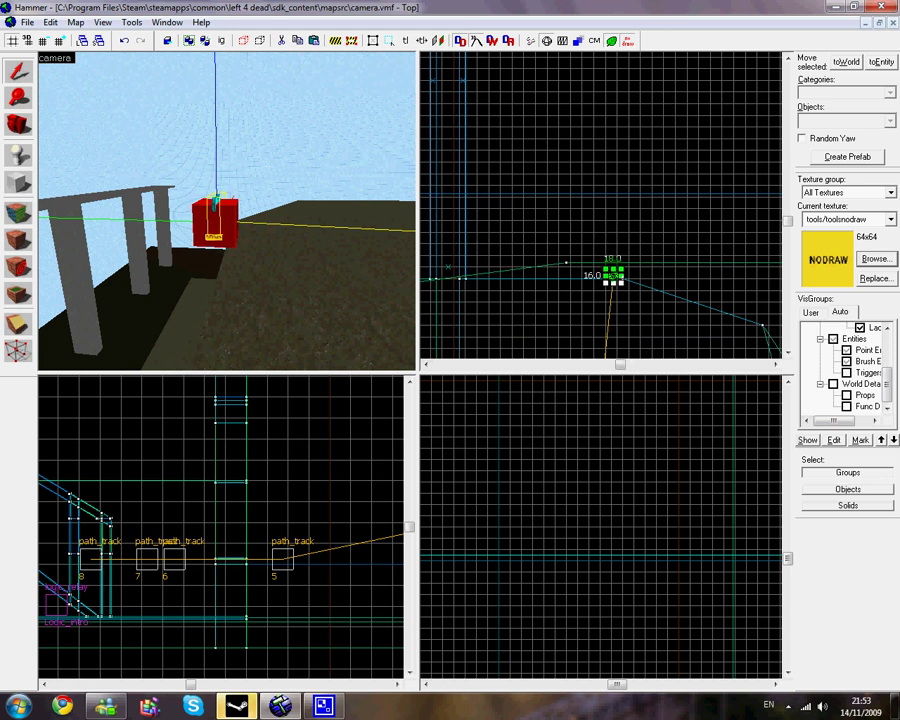
pyautogui.scroll(6, 613, 275)
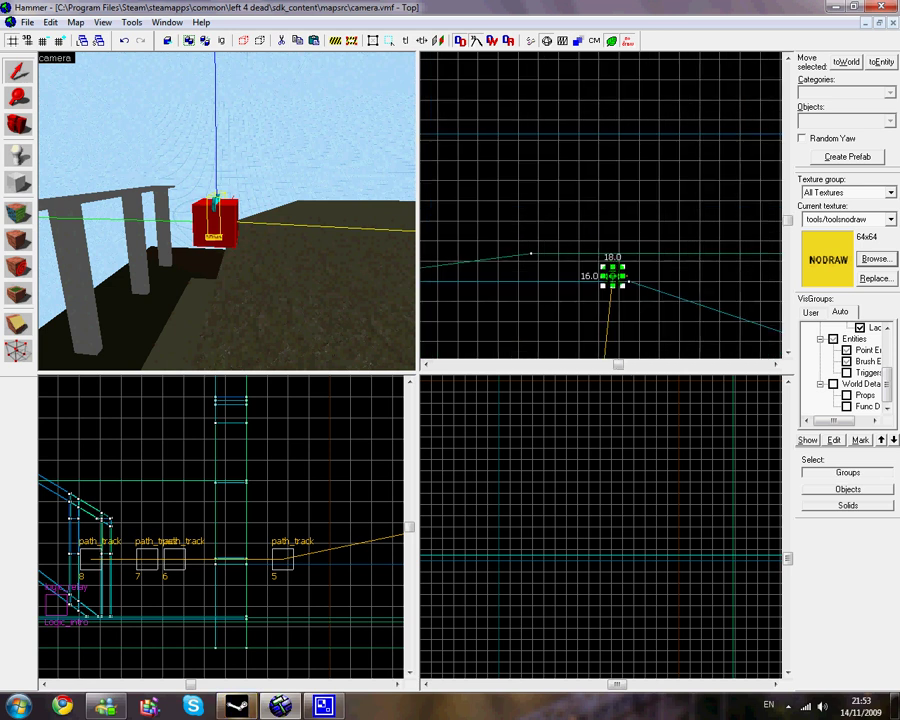
pyautogui.moveTo(613, 275); pyautogui.dragTo(623, 96)
pyautogui.scroll(-5, 617, 240)
pyautogui.scroll(-1, 619, 177)
pyautogui.press('s')
pyautogui.press('a')
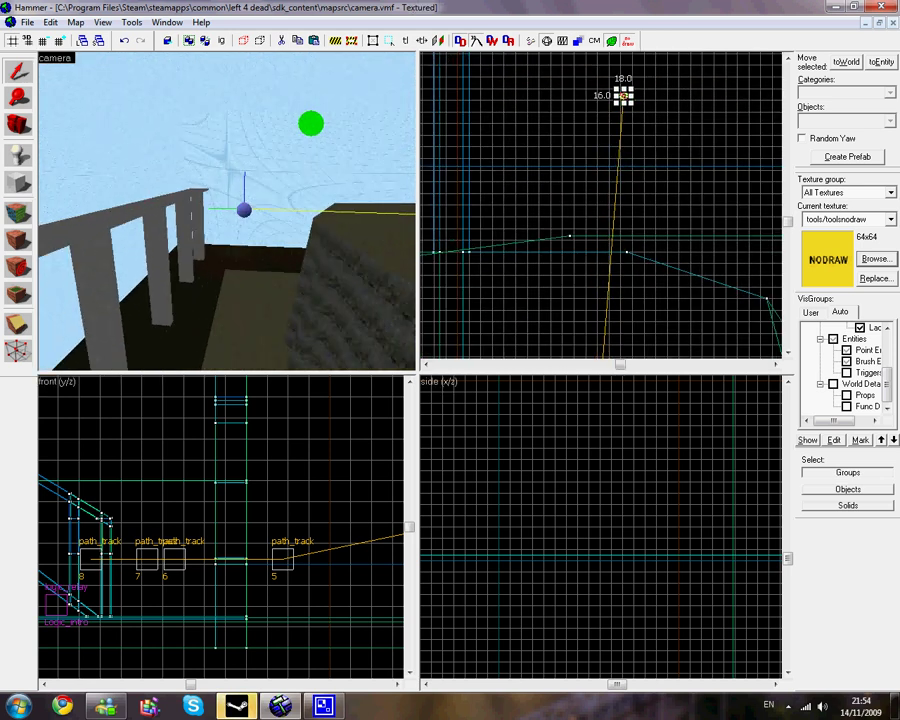
pyautogui.moveTo(622, 78); pyautogui.dragTo(622, 264, button='middle')
pyautogui.scroll(3, 621, 280)
pyautogui.moveTo(625, 278); pyautogui.dragTo(624, 177)
# Step: Delete the existing logic_relay on the wooden floor inside the house
pyautogui.press('z')
pyautogui.press('w')
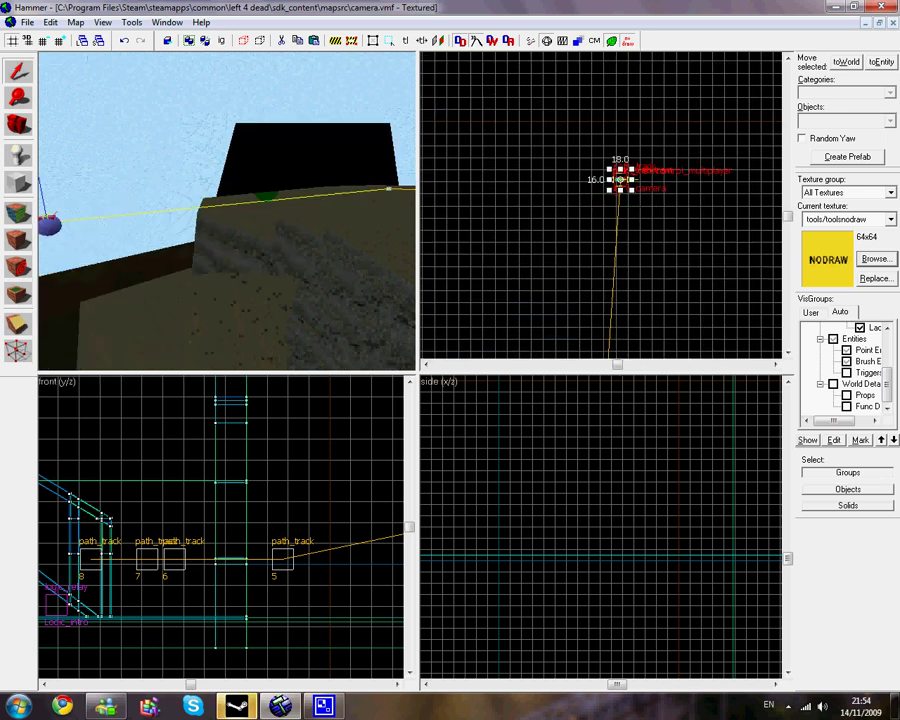
pyautogui.press('s')
pyautogui.press('a')
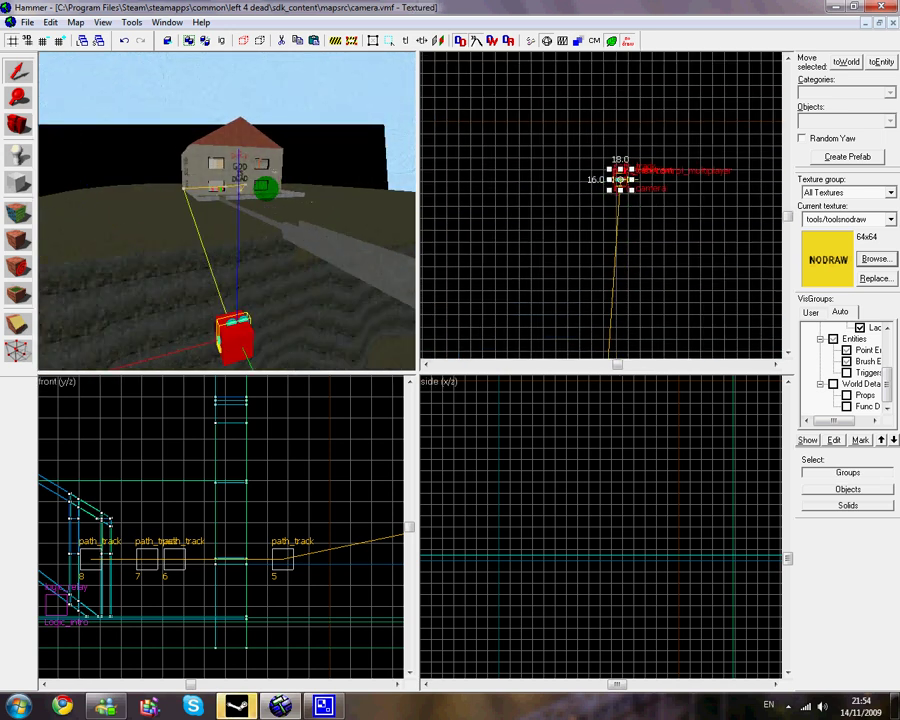
pyautogui.press('w')
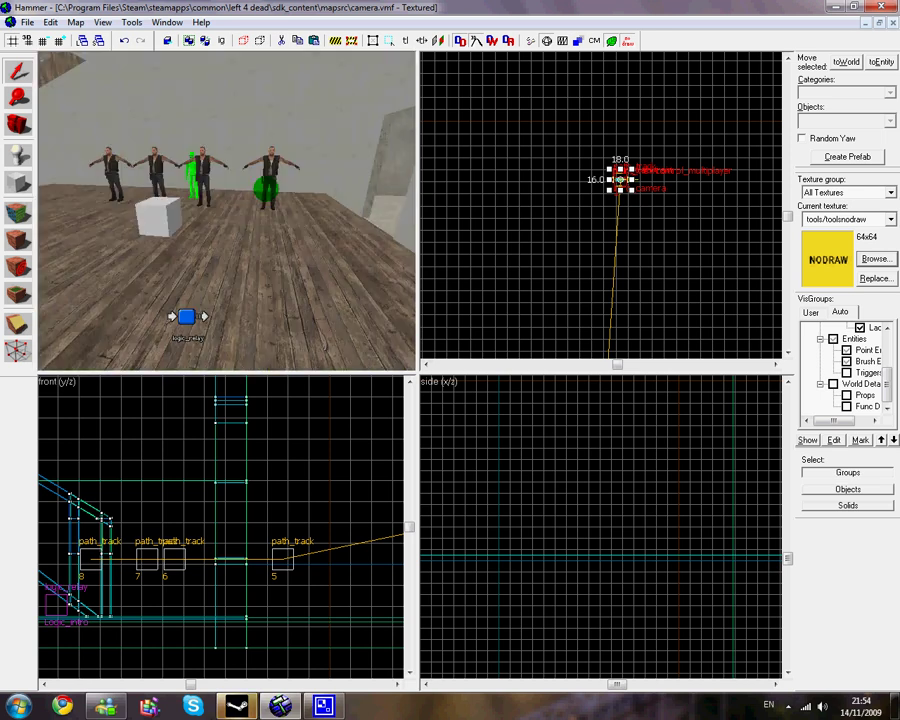
pyautogui.click(210, 308)
pyautogui.press('Delete')
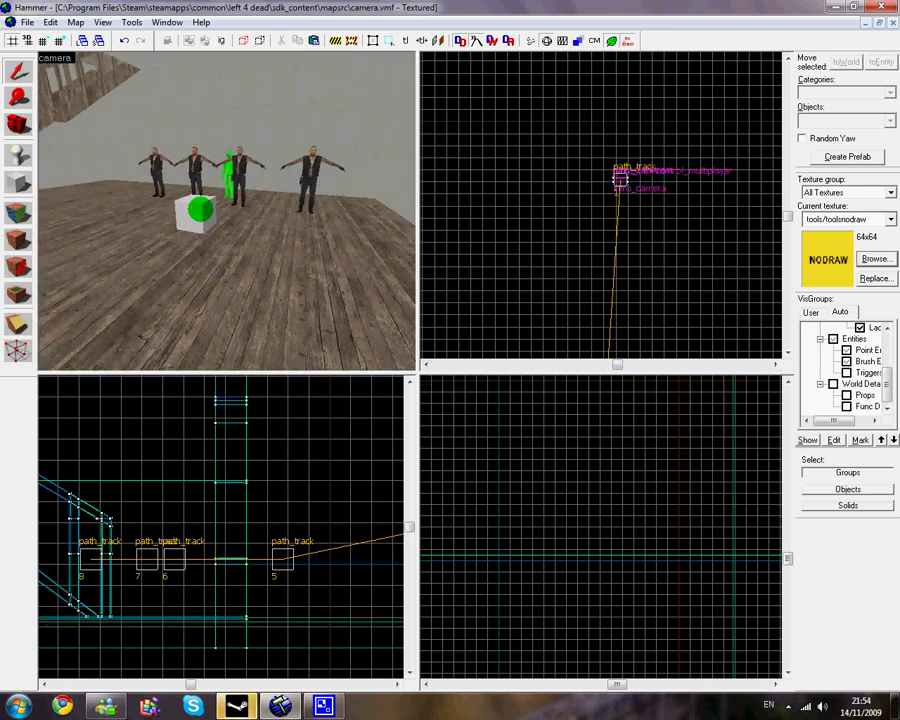
# Step: Delete the info_director's OnGameplayStart output that triggers logic_intro, and apply the change
pyautogui.doubleClick(200, 208)
pyautogui.click(378, 233)
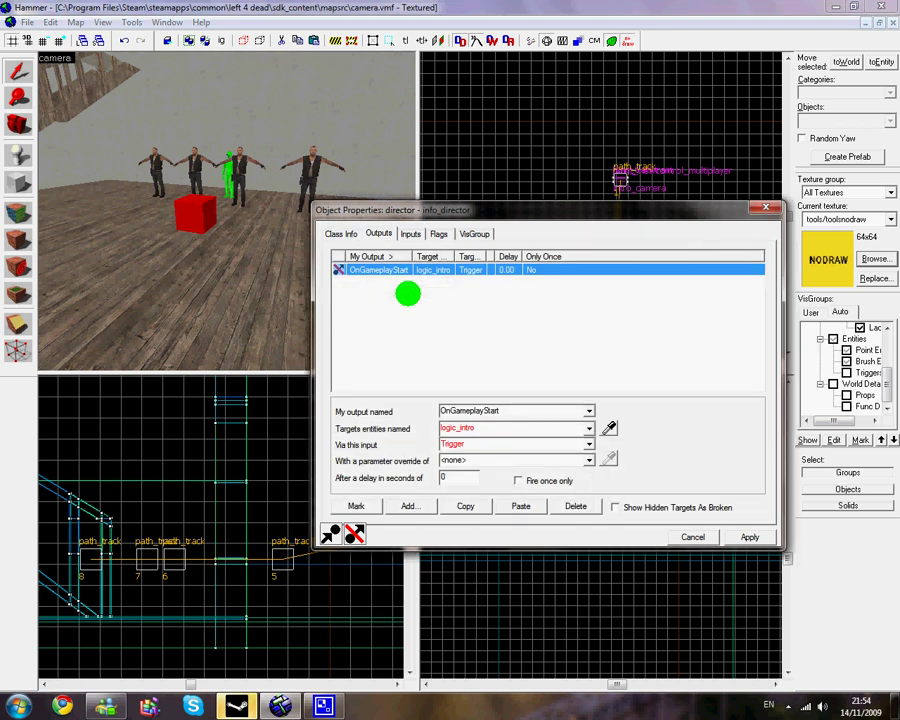
pyautogui.click(571, 503)
pyautogui.click(735, 535)
pyautogui.click(694, 535)
# Step: Check the Name property of the info_director in the room
pyautogui.press('s')
pyautogui.press('w')
pyautogui.press('s')
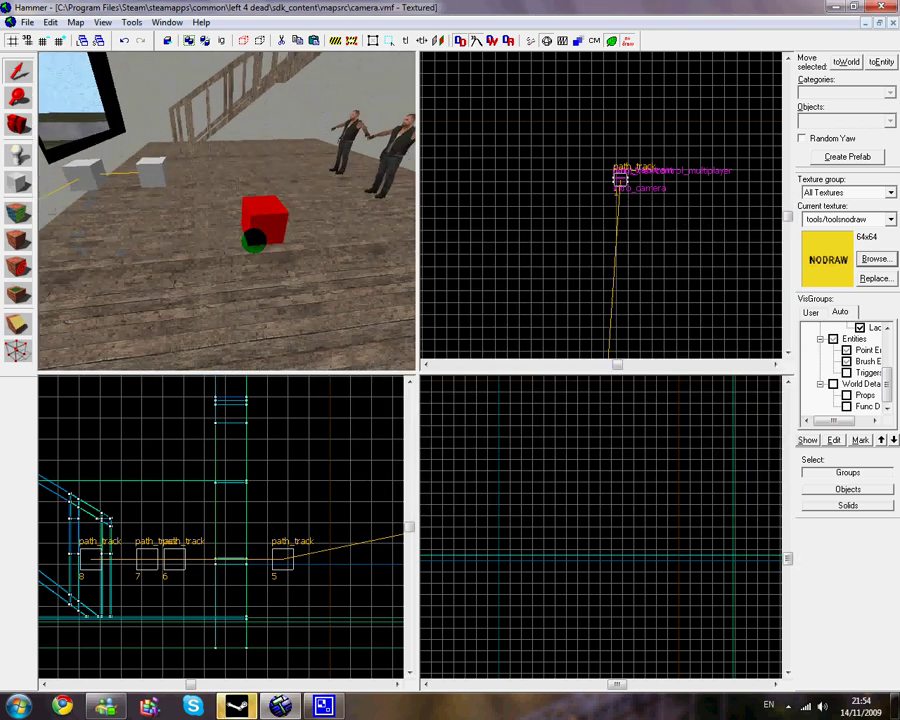
pyautogui.press('a')
pyautogui.doubleClick(299, 195)
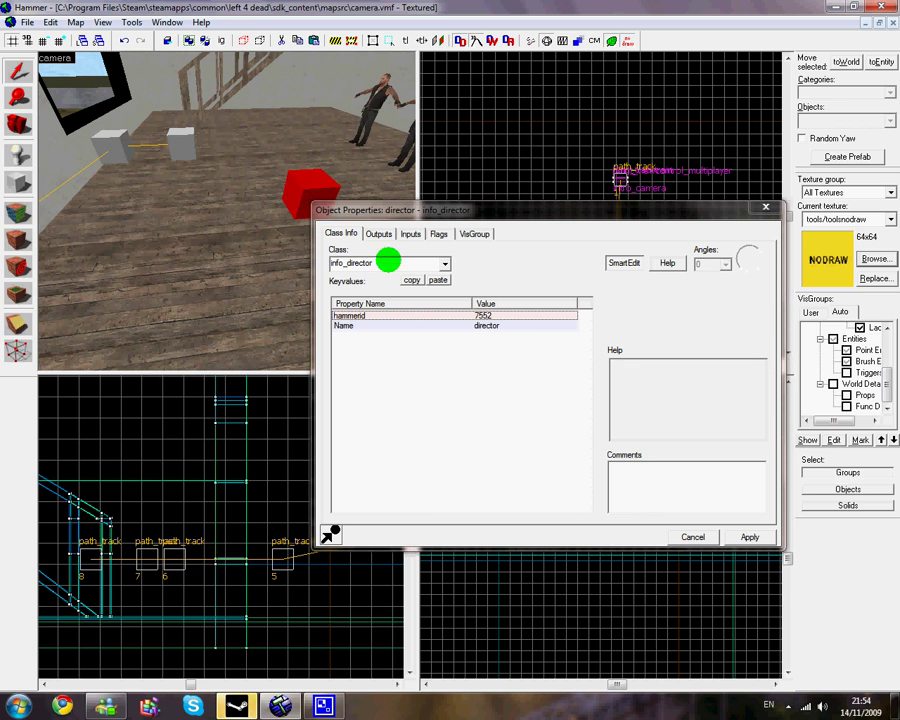
pyautogui.click(396, 327)
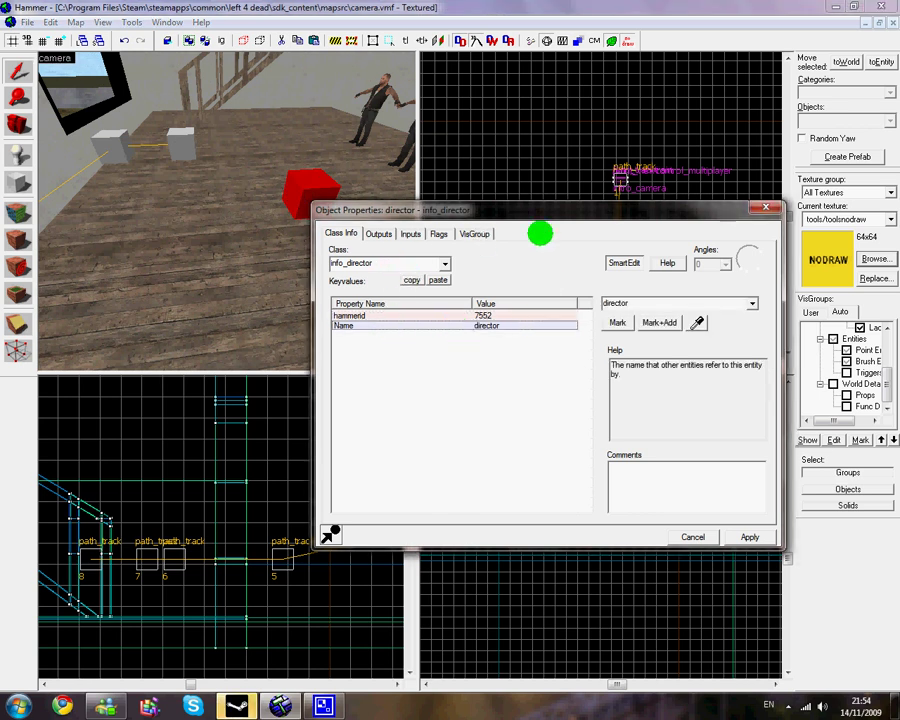
pyautogui.click(775, 209)
# Step: Place a new logic_relay entity on the wooden floor near the info_director
pyautogui.press('z')
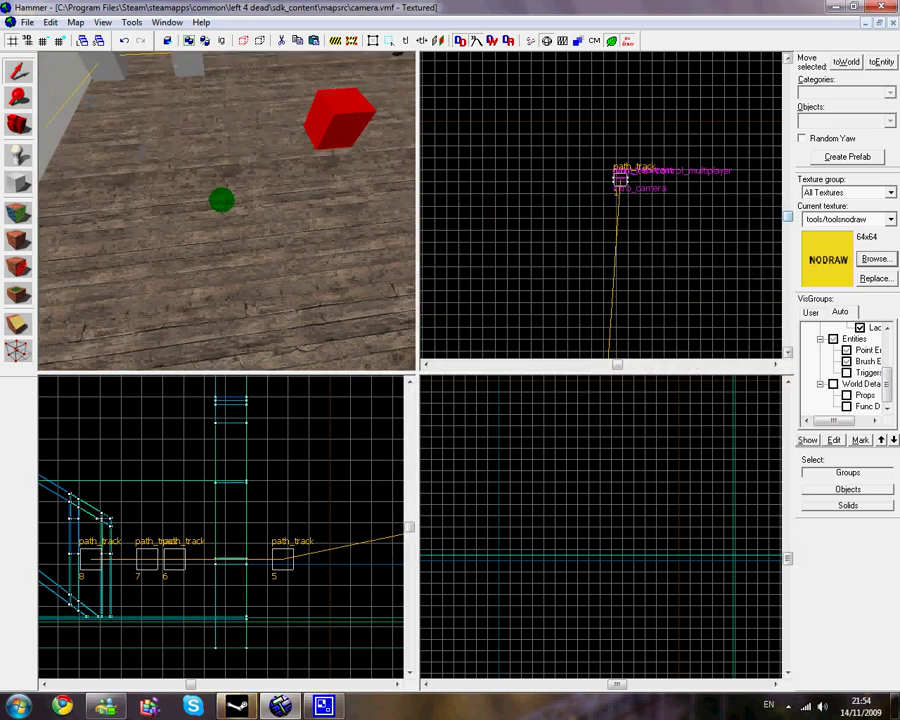
pyautogui.press('w')
pyautogui.press('s')
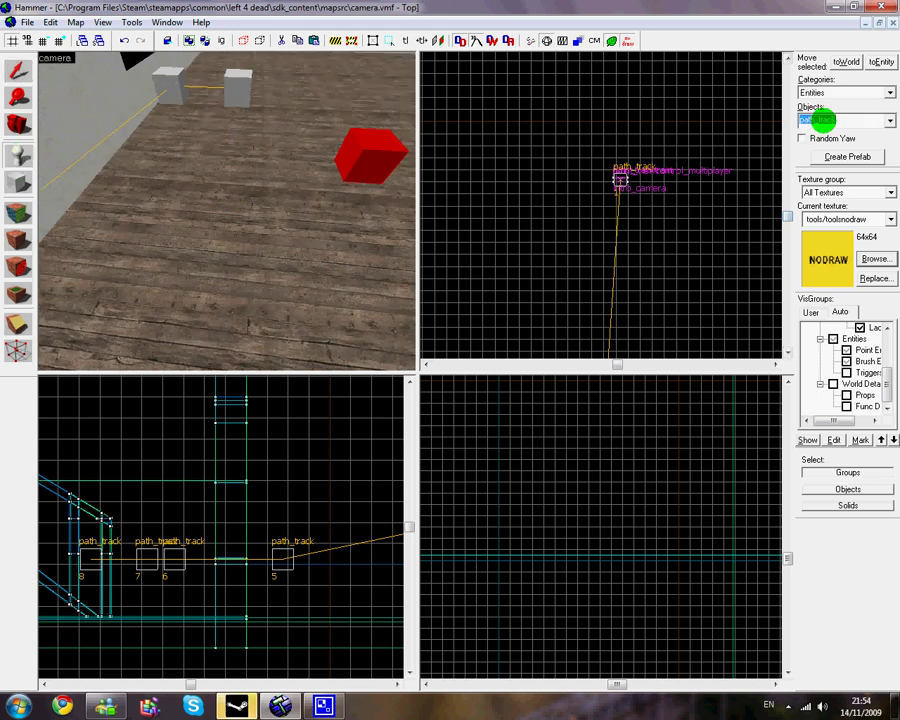
pyautogui.write('logic_rel')
pyautogui.press('Return')
pyautogui.click(362, 254)
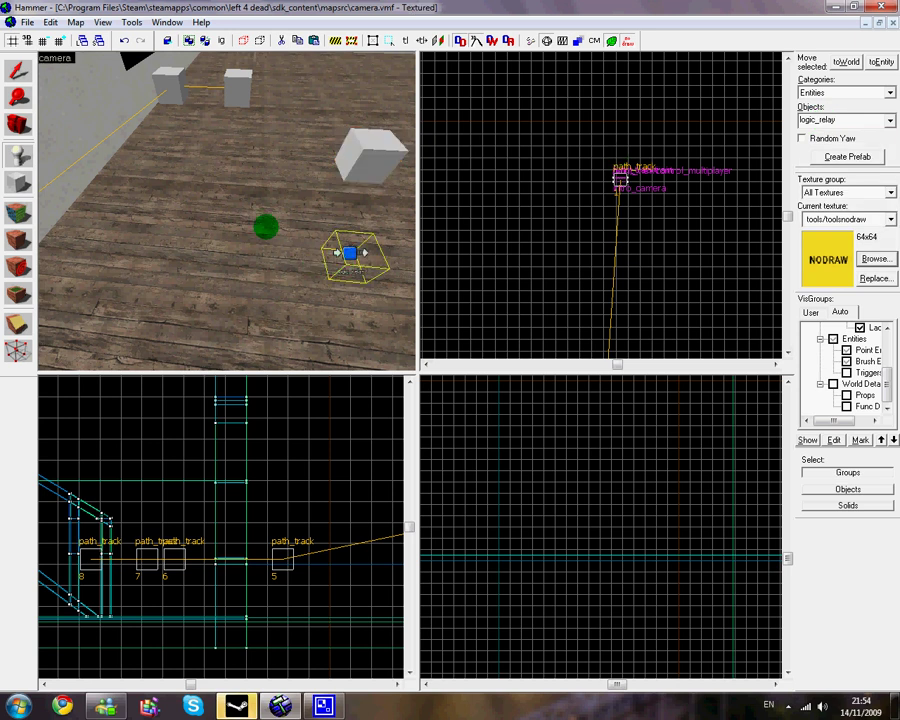
pyautogui.click(20, 70)
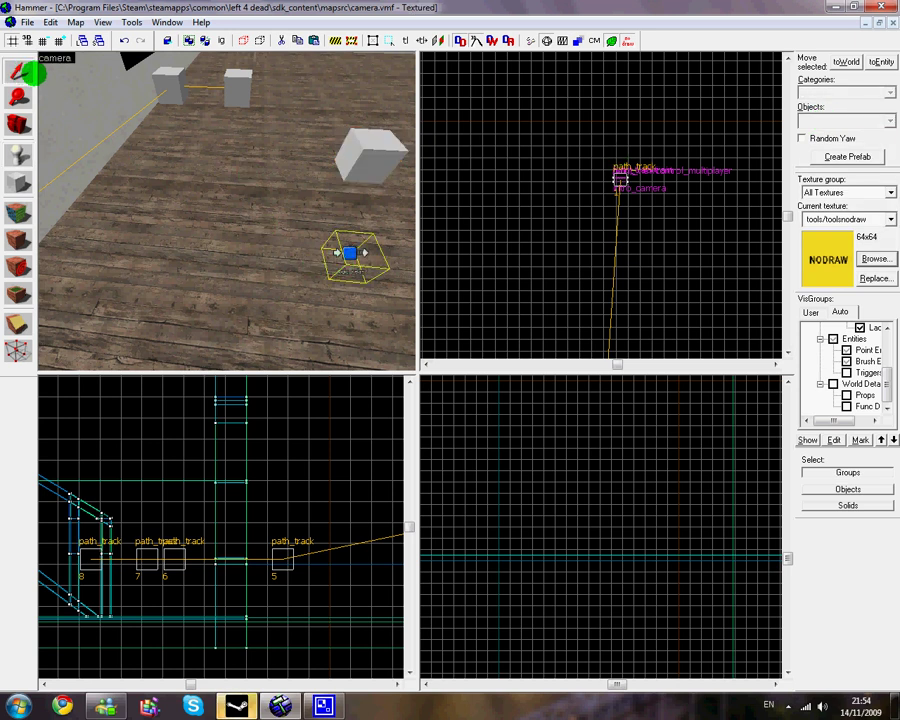
# Step: Set the new logic_relay's Start Disabled to Yes and its Name to logic_relay, and close its properties
pyautogui.scroll(-5, 633, 179)
pyautogui.doubleClick(347, 249)
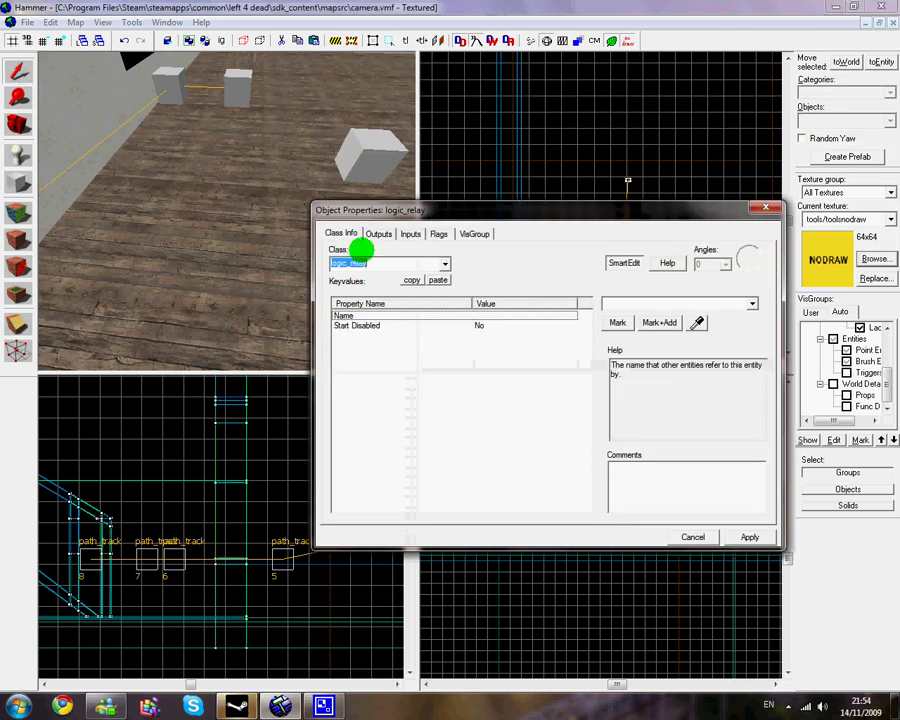
pyautogui.click(420, 322)
pyautogui.click(752, 309)
pyautogui.click(691, 325)
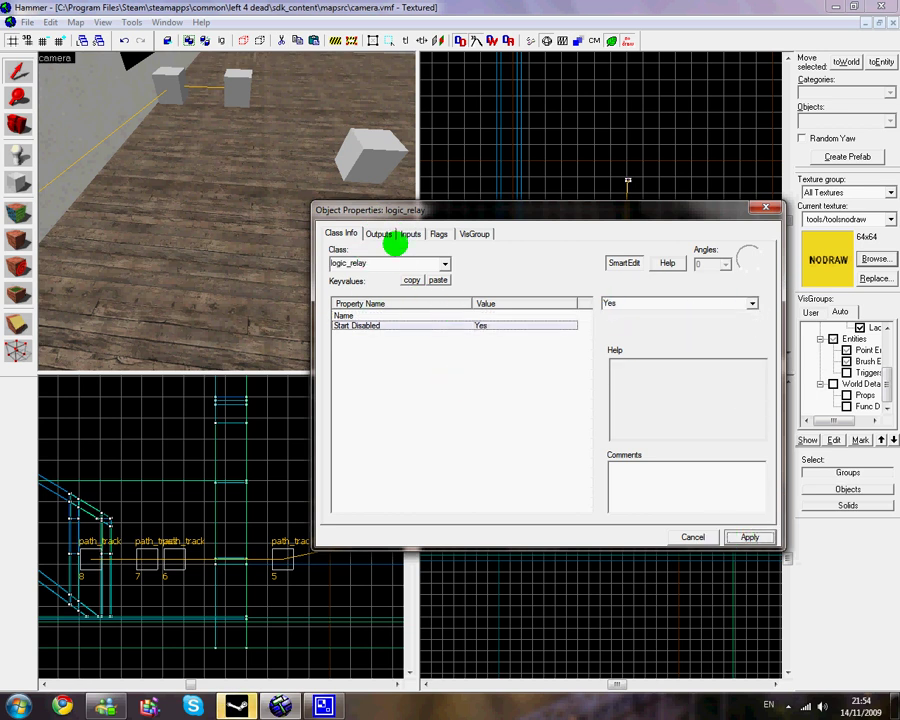
pyautogui.click(399, 312)
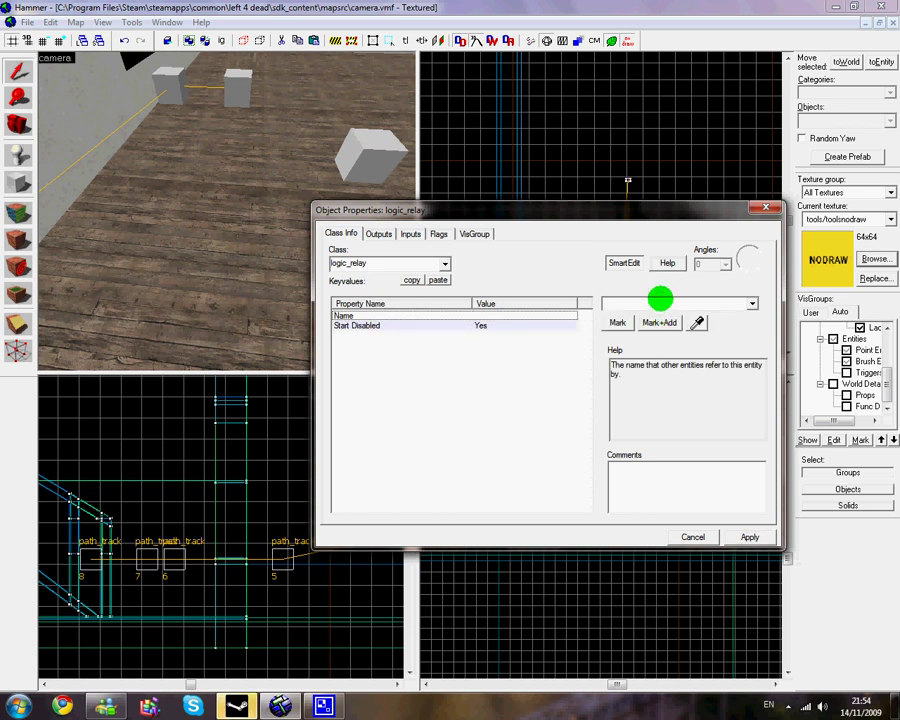
pyautogui.write('logic_relay')
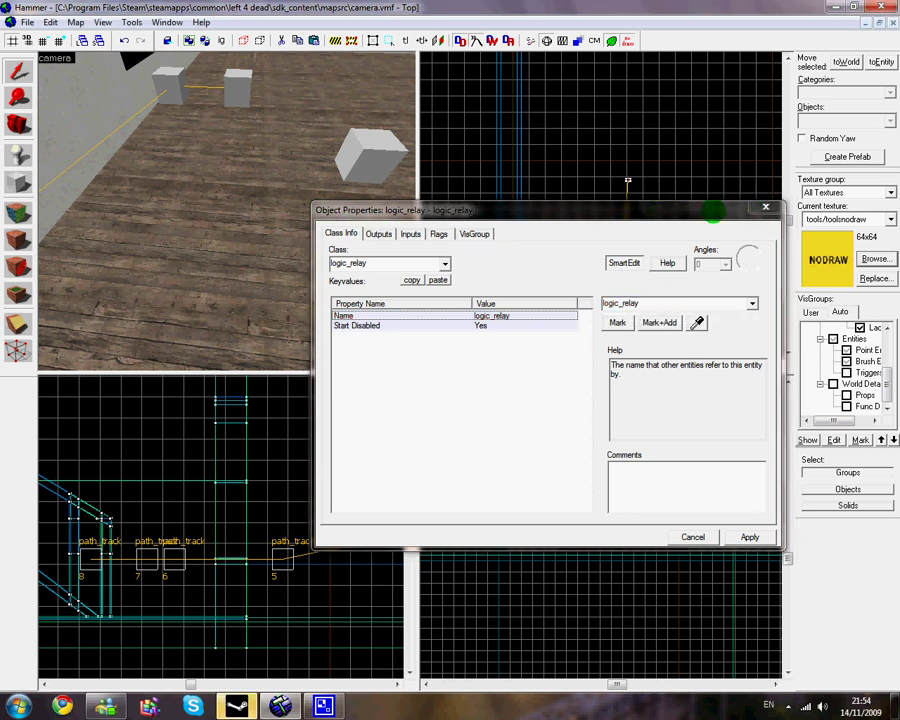
pyautogui.click(669, 207)
pyautogui.click(766, 207)
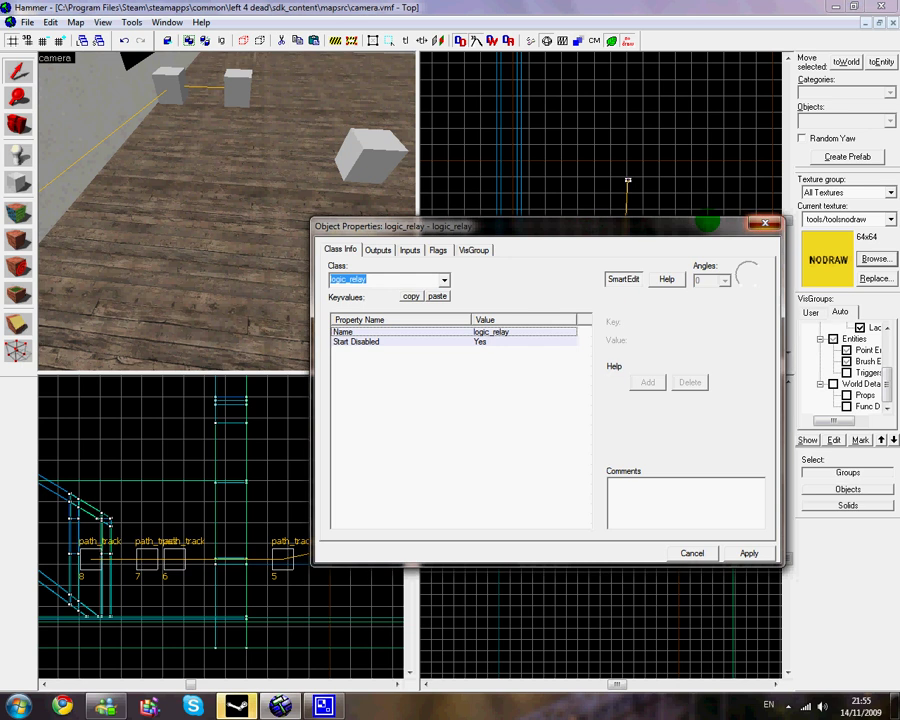
# Step: Add an OnGameplayStart output to the info_director that targets logic_relay with the Trigger input
pyautogui.press('d')
pyautogui.doubleClick(293, 155)
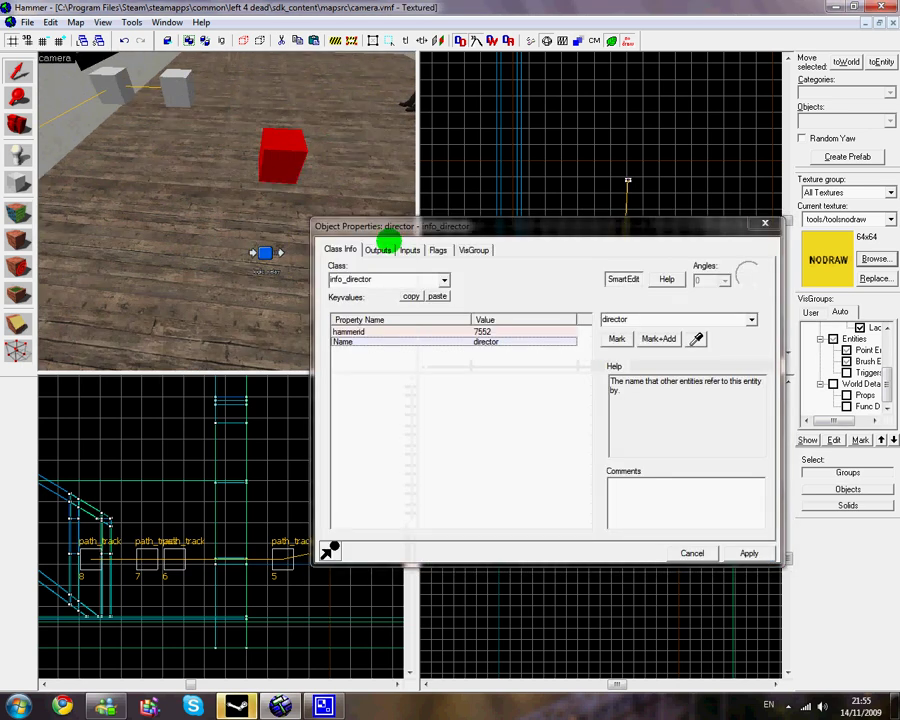
pyautogui.click(385, 250)
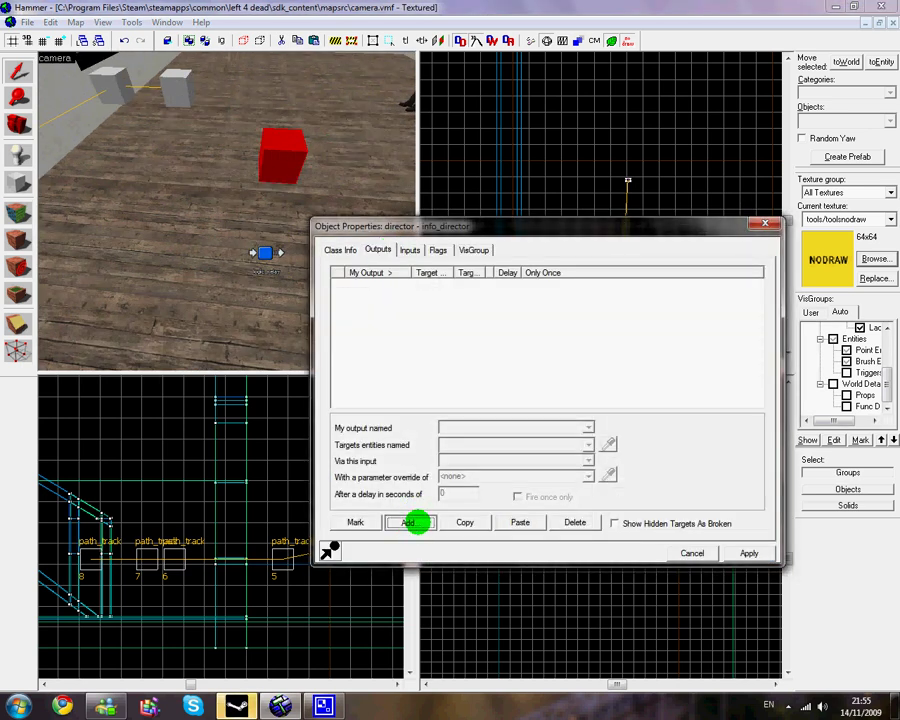
pyautogui.click(412, 522)
pyautogui.click(587, 424)
pyautogui.click(565, 440)
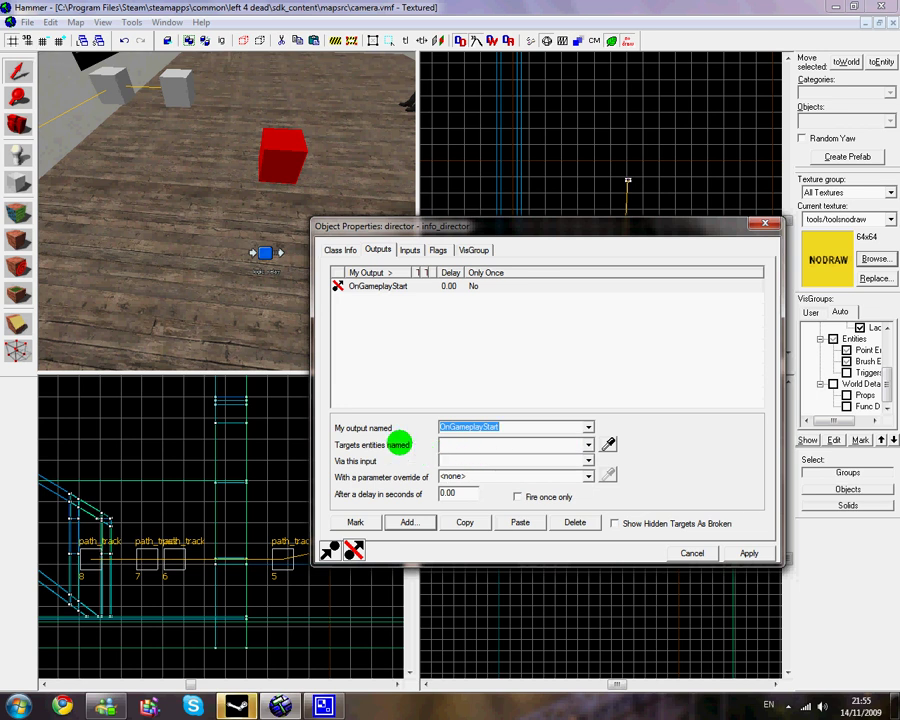
pyautogui.click(588, 445)
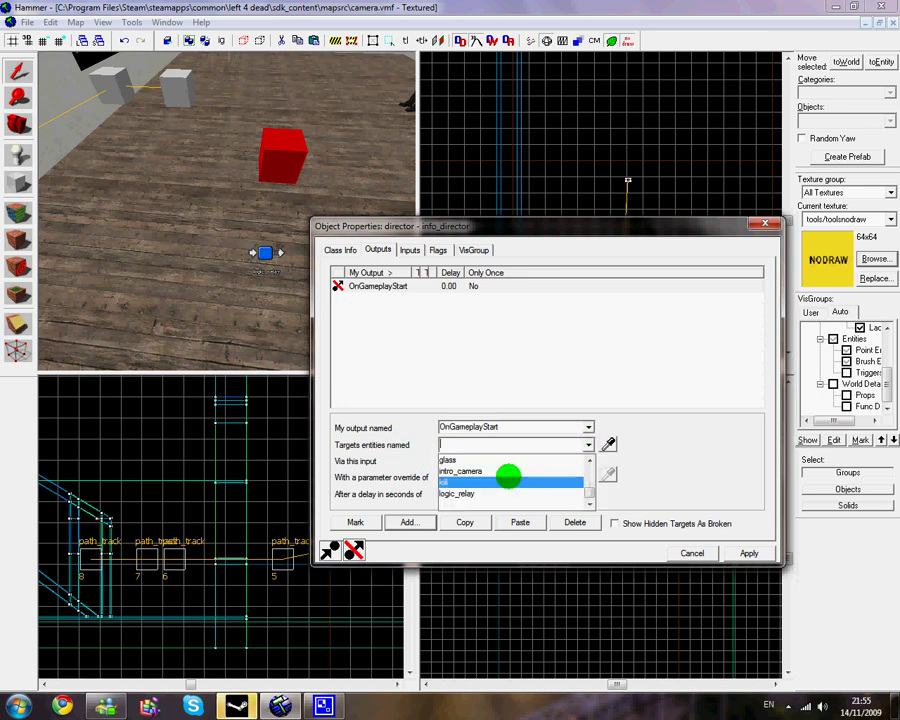
pyautogui.click(500, 492)
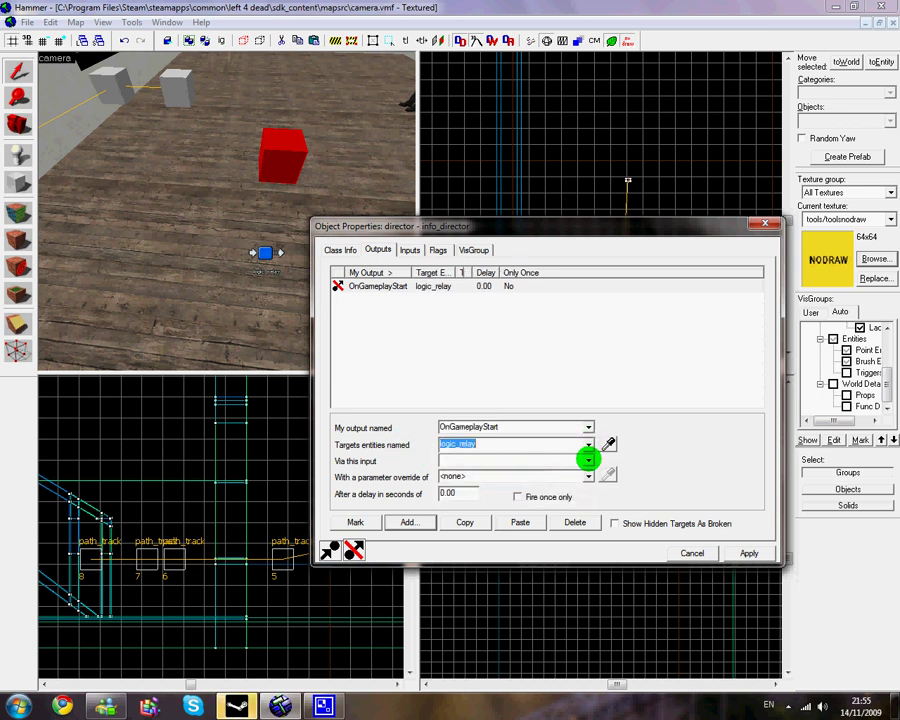
pyautogui.click(588, 458)
pyautogui.scroll(-3, 516, 494)
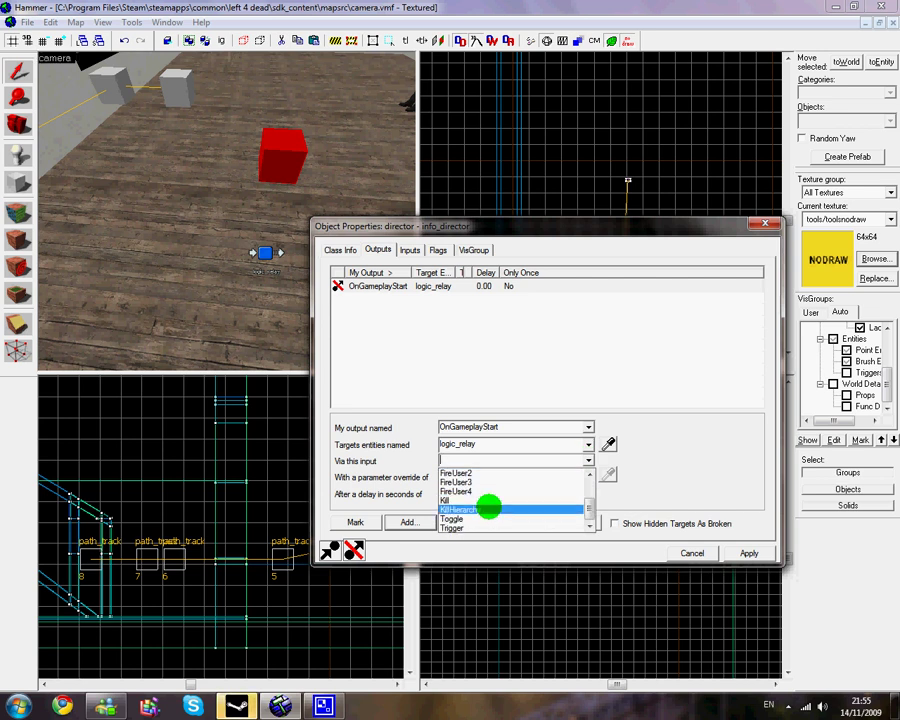
pyautogui.click(476, 527)
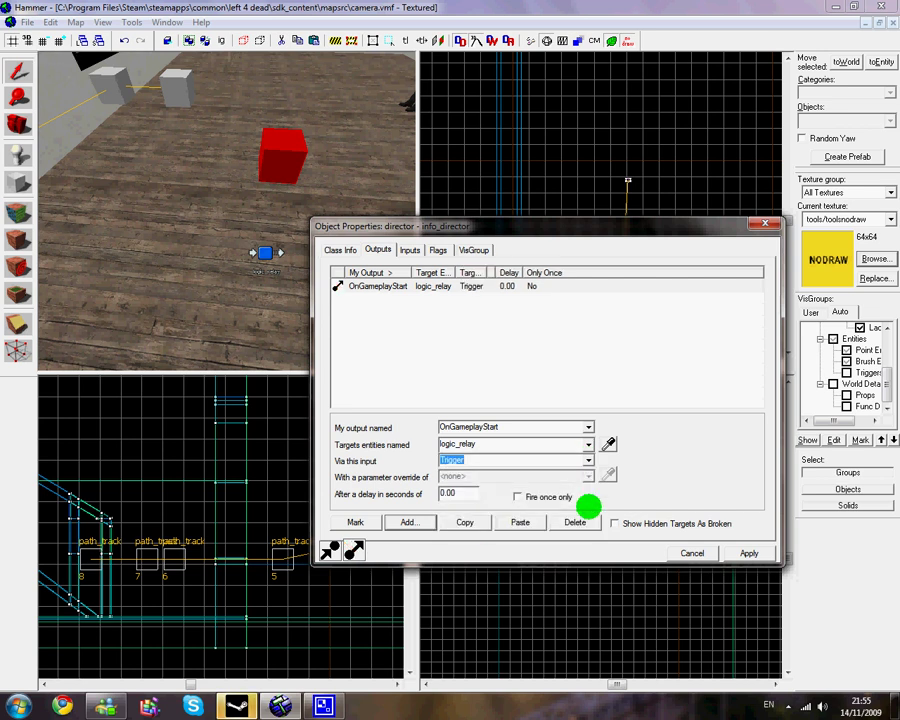
pyautogui.click(677, 555)
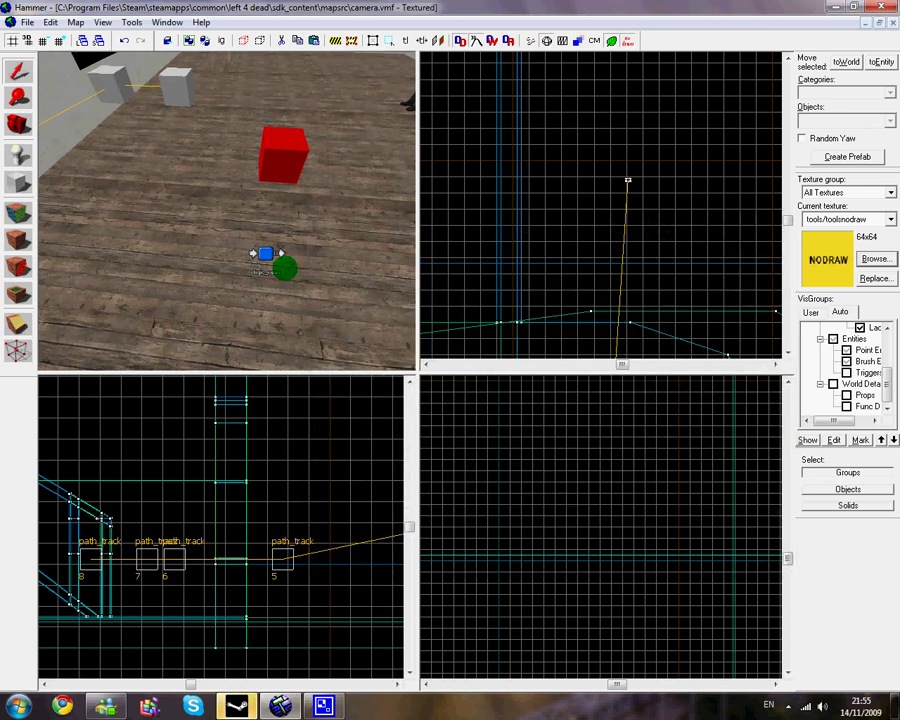
# Step: Add an OnTrigger output to the logic_relay on the wooden floor
pyautogui.press('w')
pyautogui.press('s')
pyautogui.press('d')
pyautogui.doubleClick(224, 256)
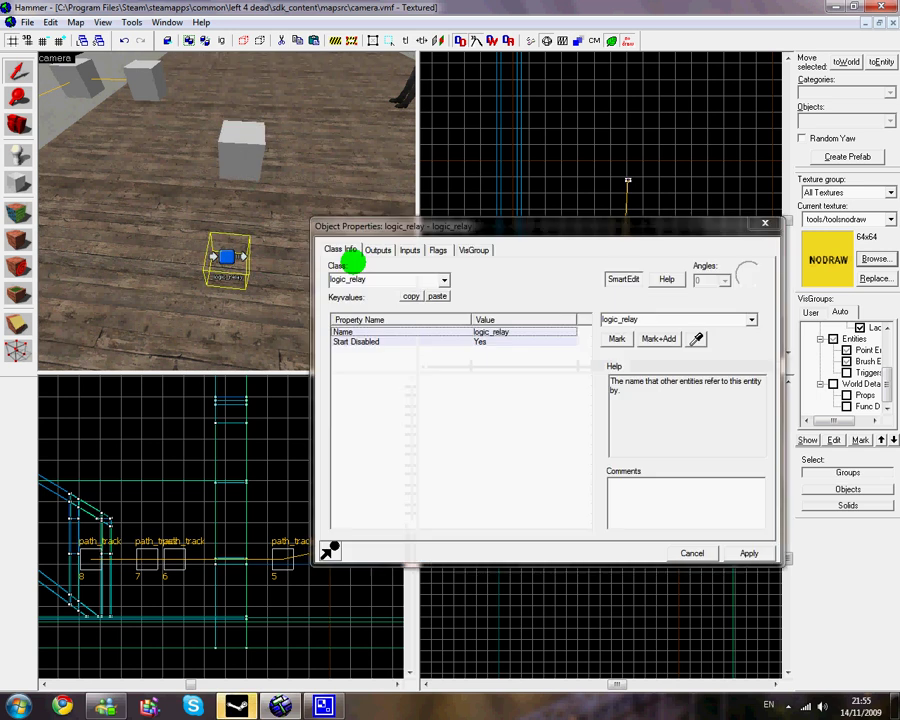
pyautogui.click(379, 250)
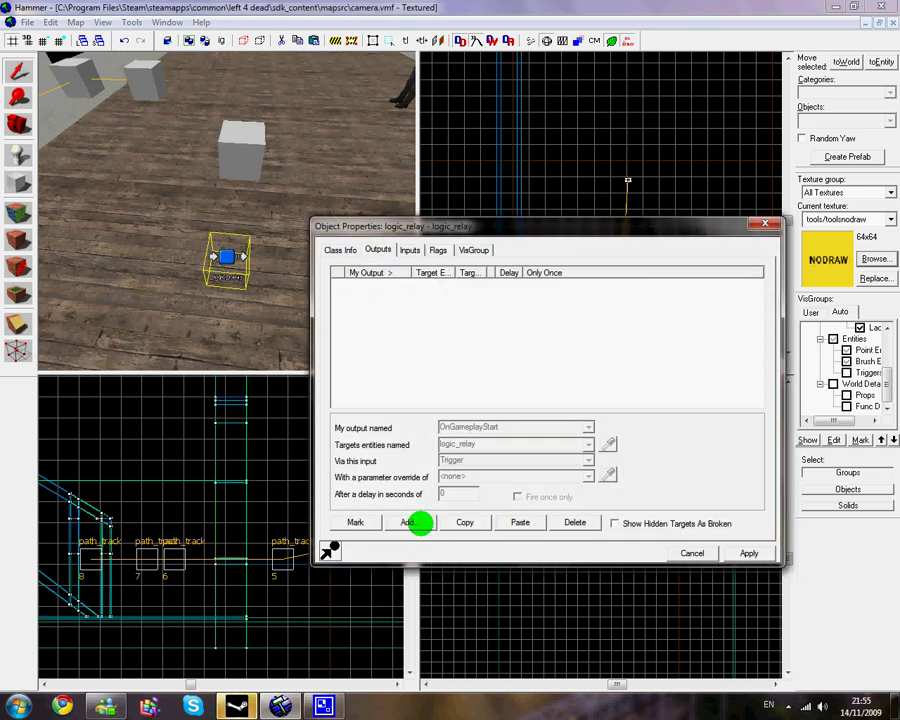
pyautogui.click(407, 521)
pyautogui.click(588, 427)
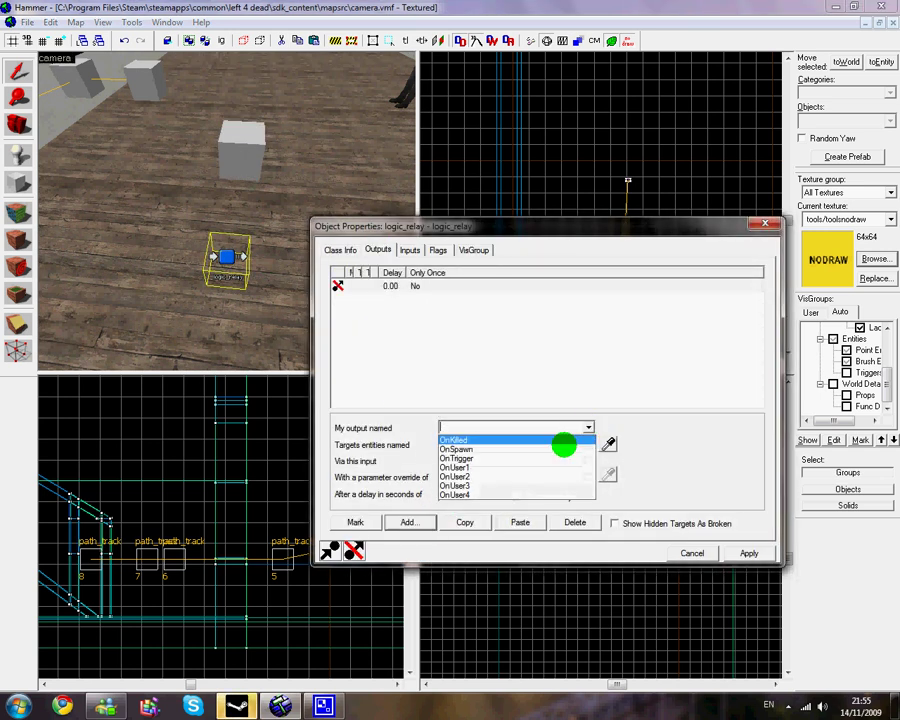
pyautogui.click(559, 459)
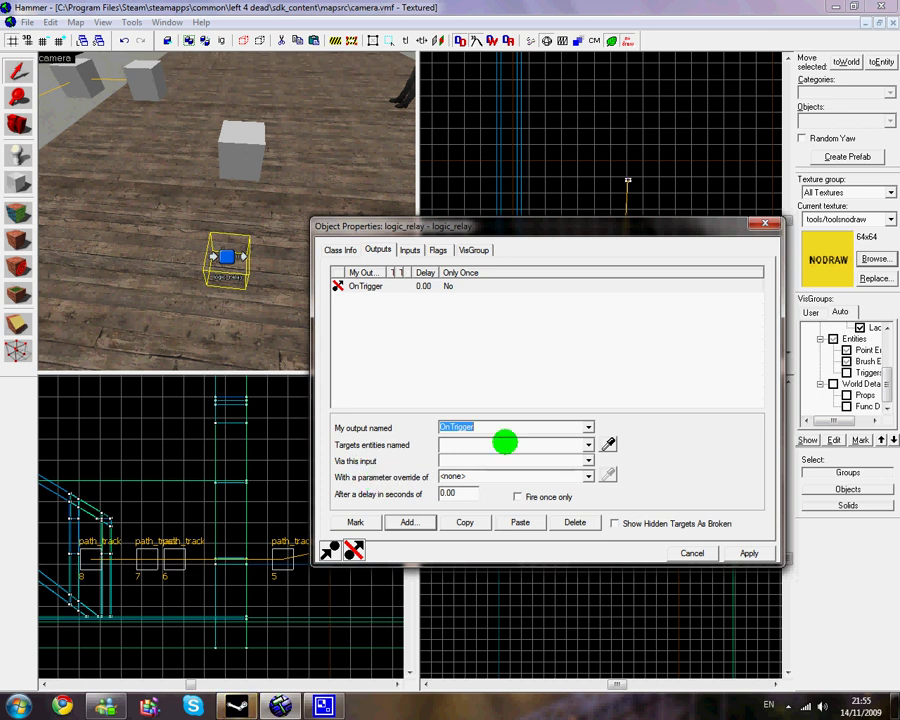
# Step: Make the OnTrigger output target director with the ForceSurvivorPositions input, and apply it
pyautogui.click(583, 444)
pyautogui.click(506, 486)
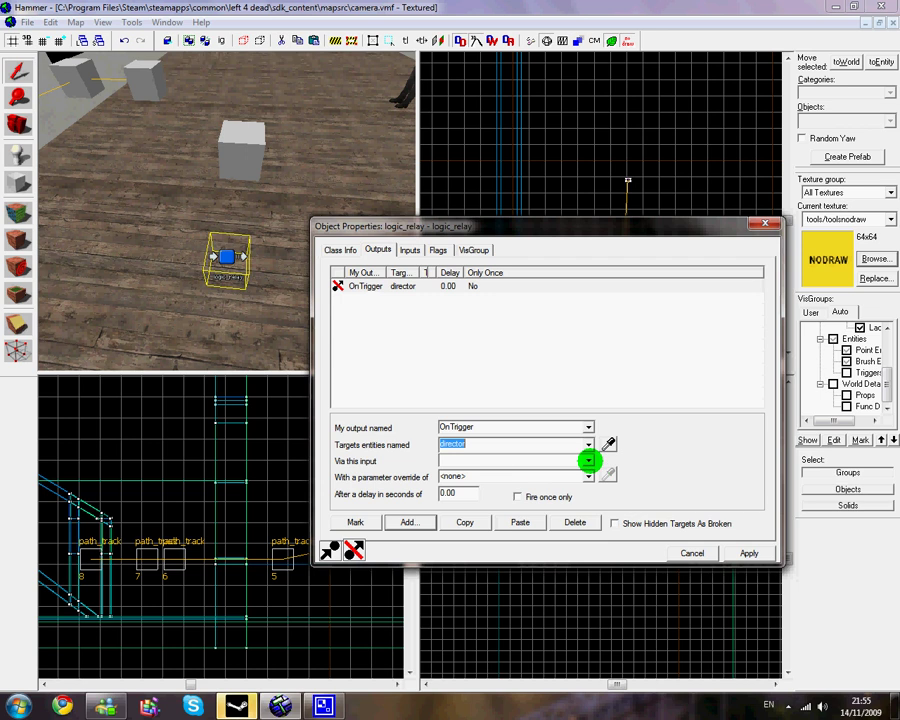
pyautogui.click(589, 461)
pyautogui.scroll(-3, 569, 470)
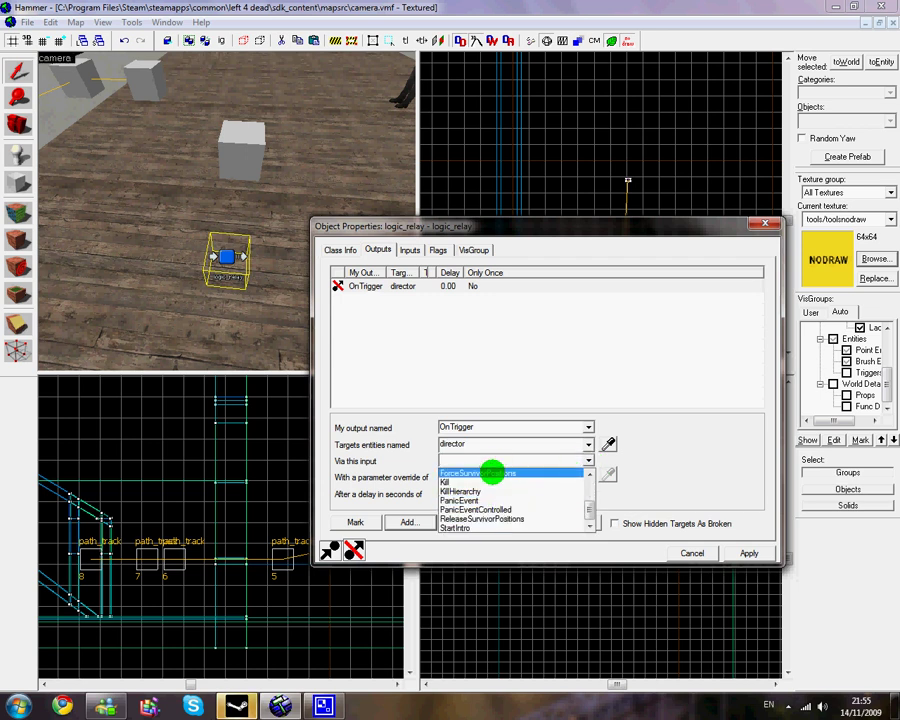
pyautogui.click(492, 473)
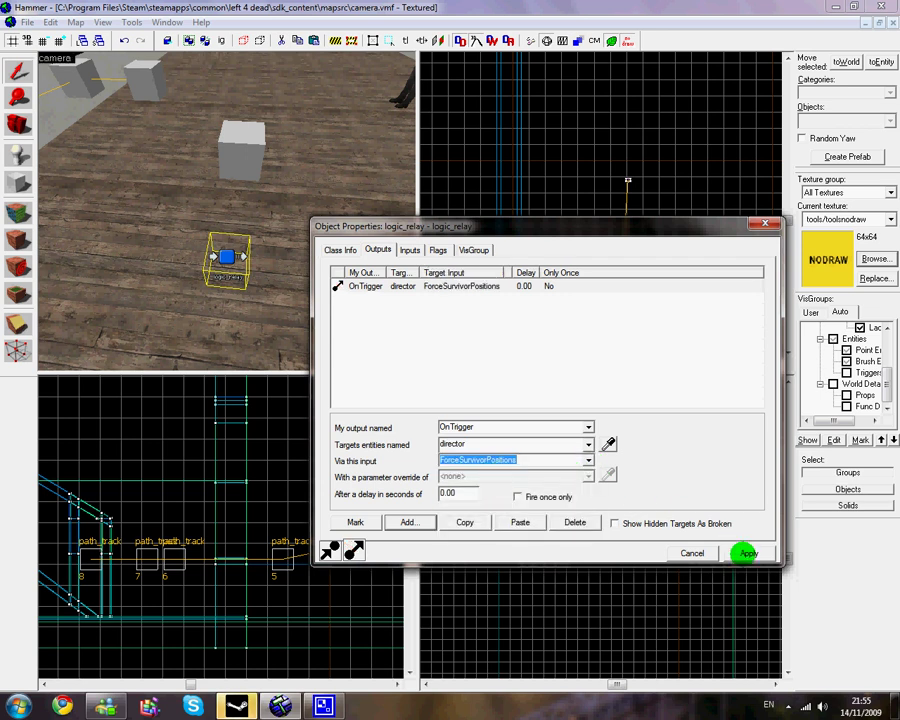
pyautogui.click(744, 553)
pyautogui.press('z')
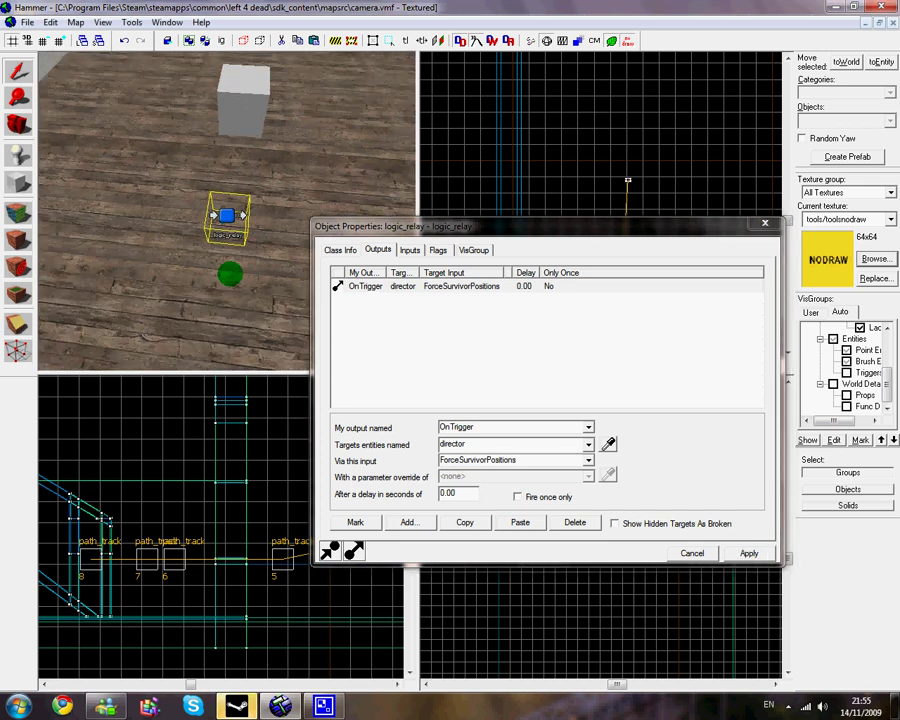
pyautogui.press('a')
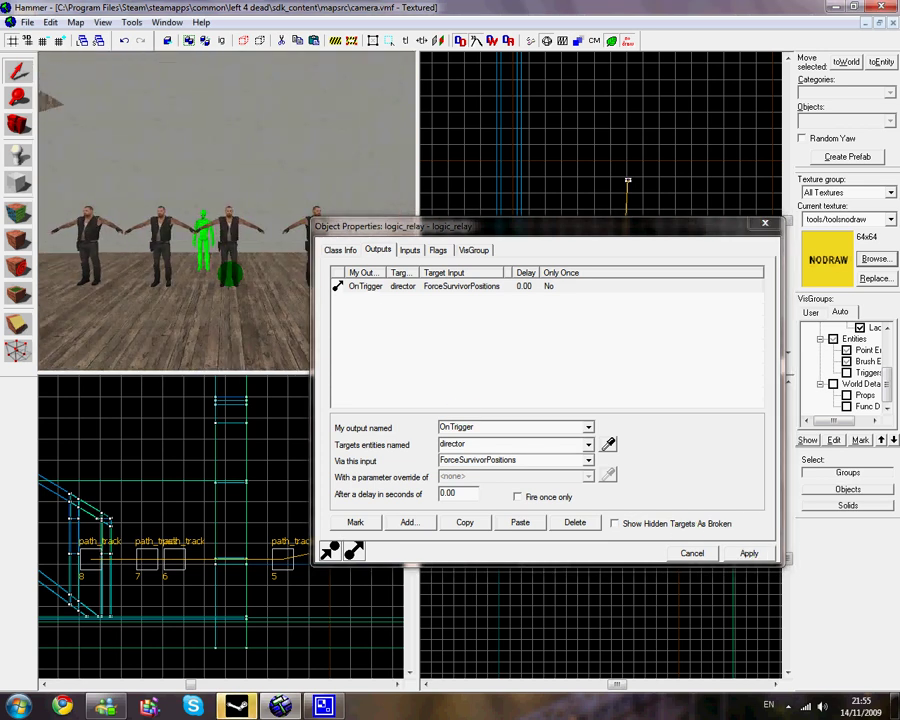
pyautogui.press('s')
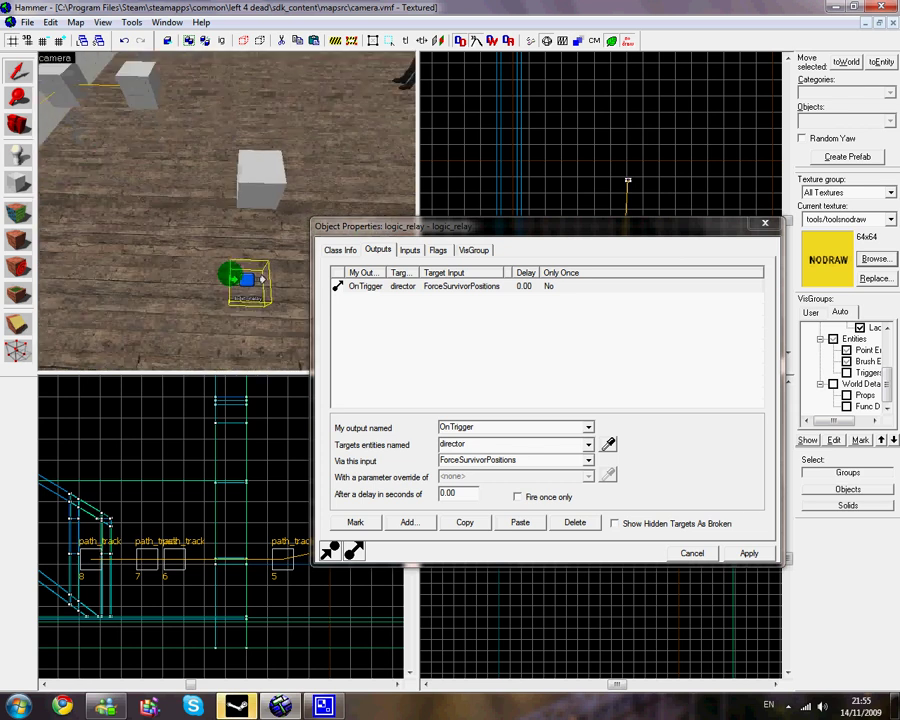
pyautogui.press('w')
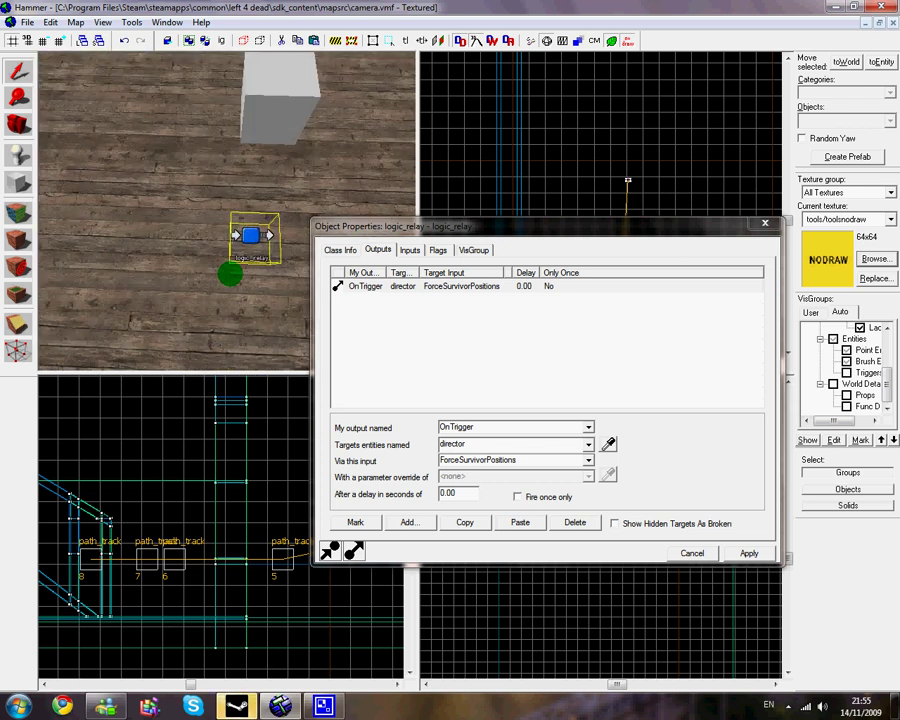
# Step: Add a second OnTrigger output to the logic_relay that targets intro_camera with the Enable input
pyautogui.click(408, 522)
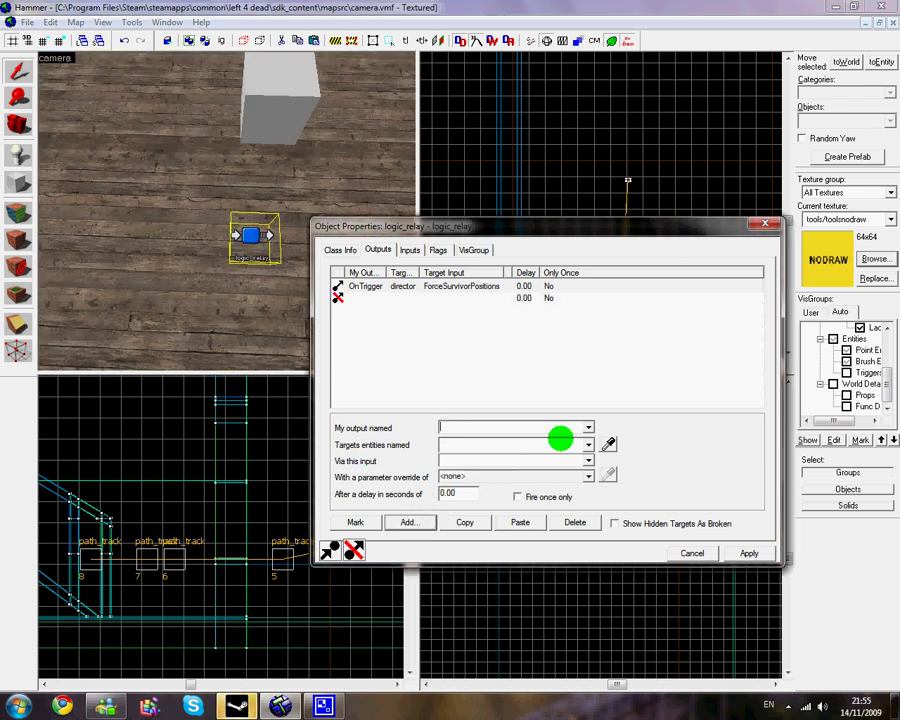
pyautogui.click(586, 429)
pyautogui.click(572, 454)
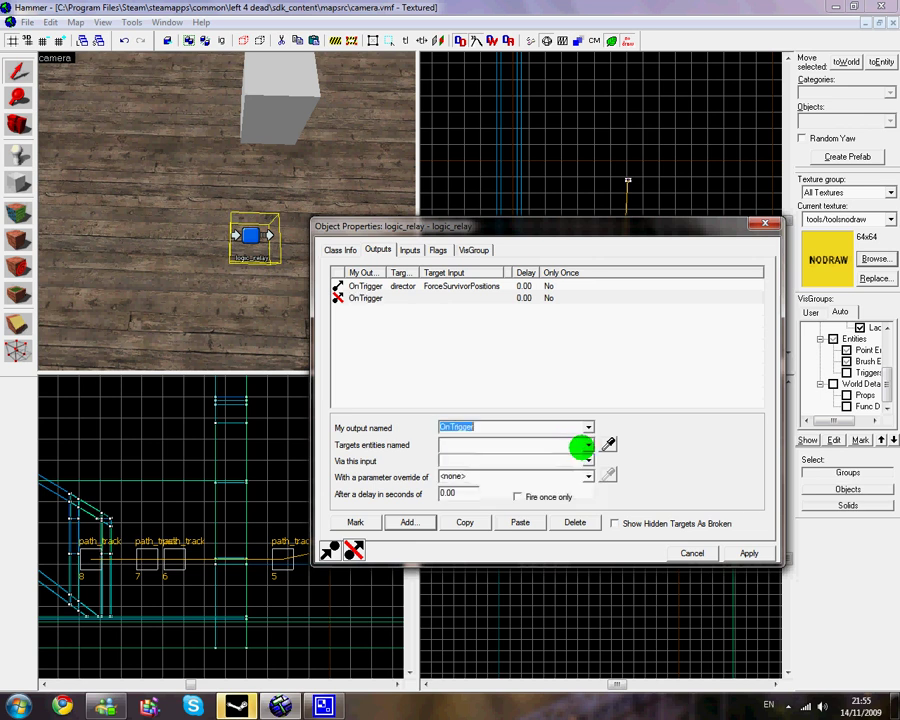
pyautogui.click(588, 445)
pyautogui.scroll(-1, 562, 464)
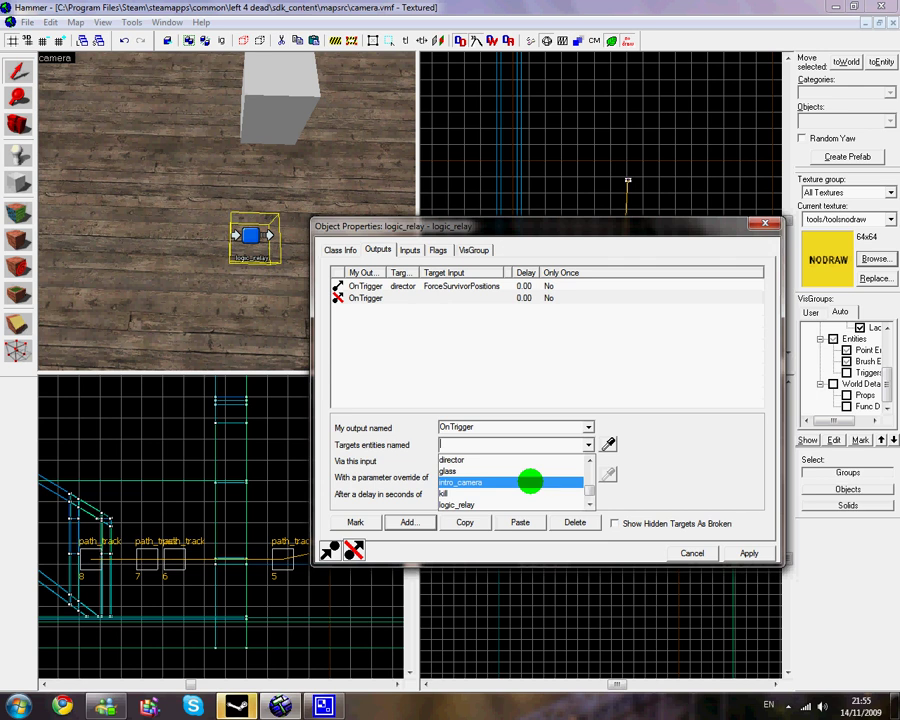
pyautogui.click(530, 482)
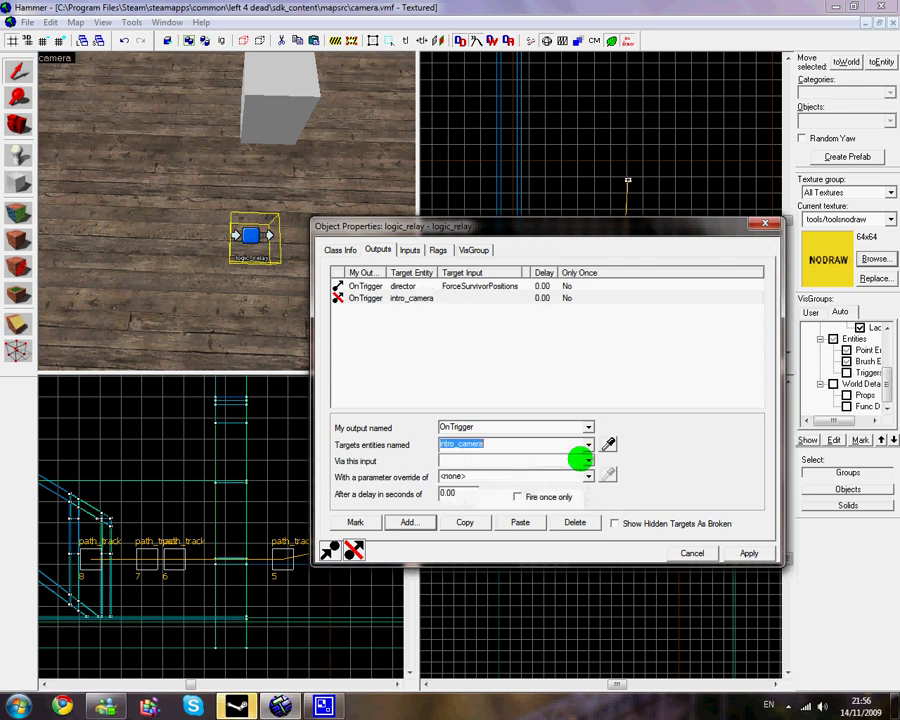
pyautogui.click(588, 460)
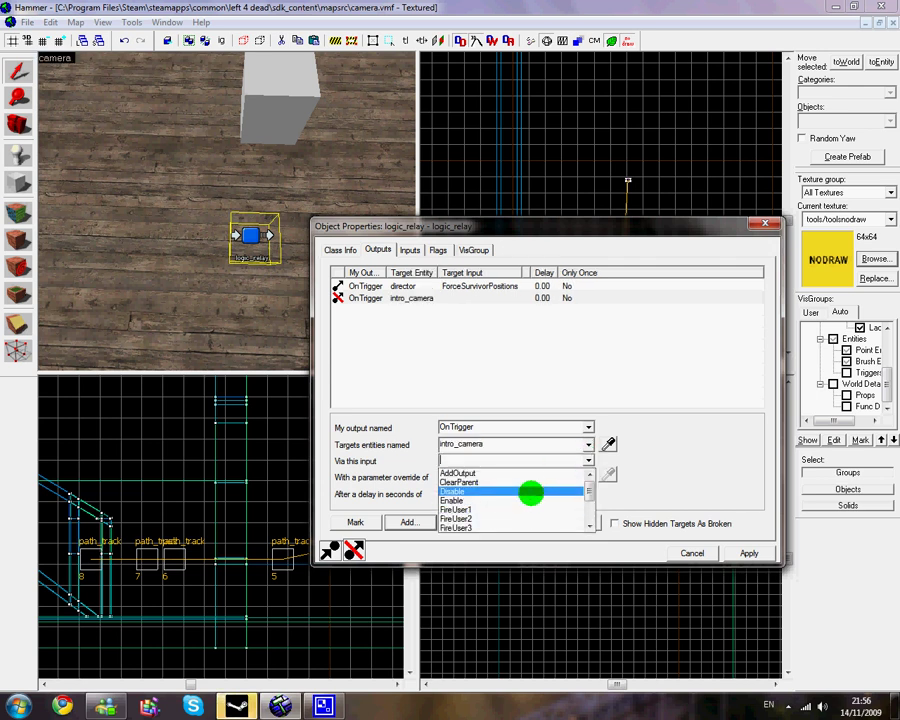
pyautogui.click(530, 499)
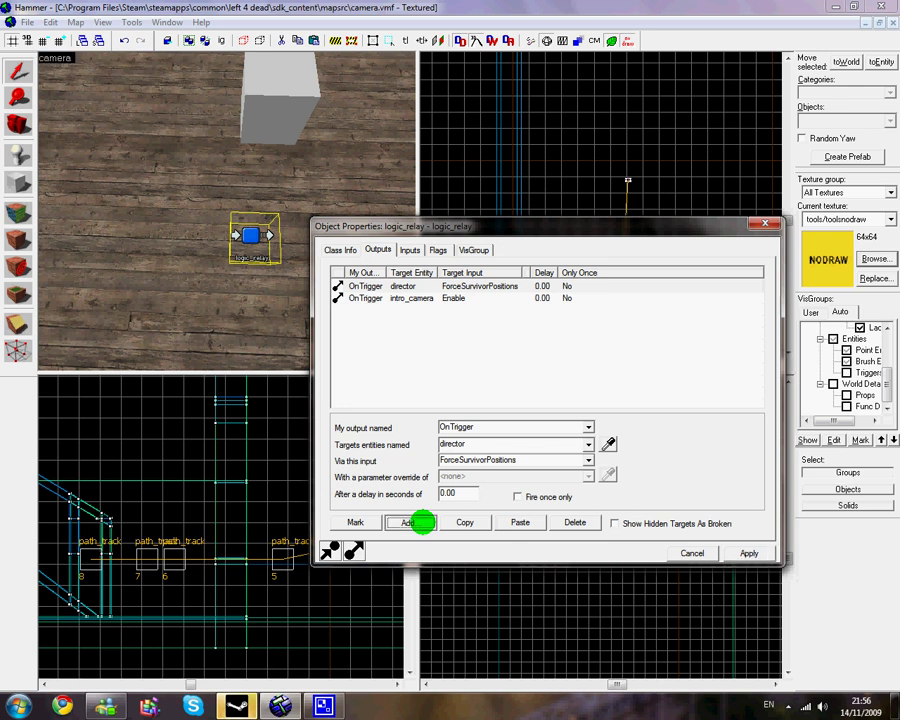
# Step: Add a third OnTrigger output to the logic_relay without a target, and close its properties
pyautogui.click(420, 522)
pyautogui.click(588, 425)
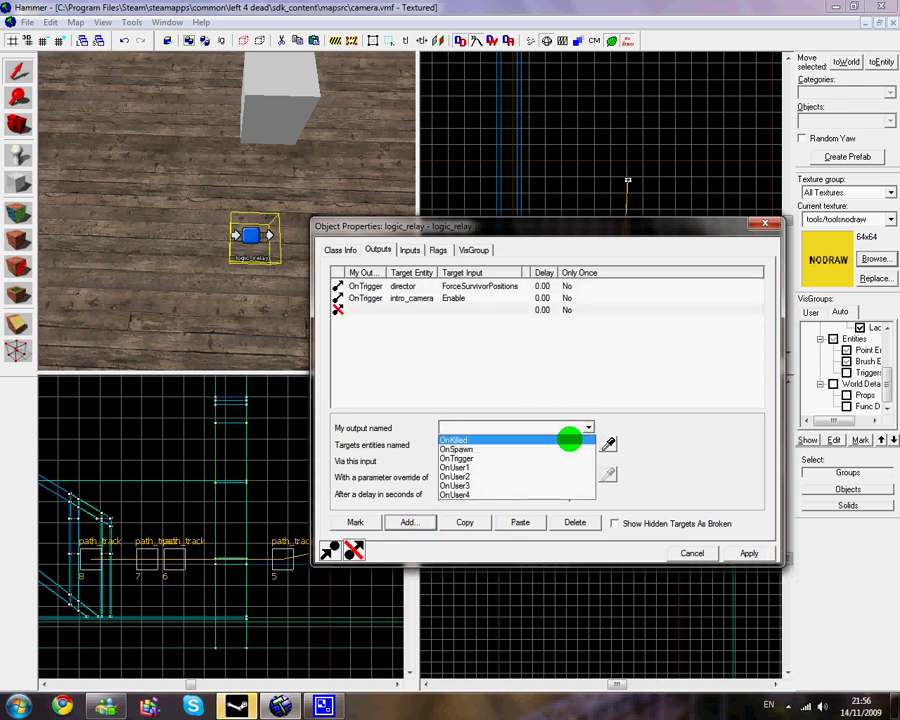
pyautogui.click(560, 458)
pyautogui.click(588, 445)
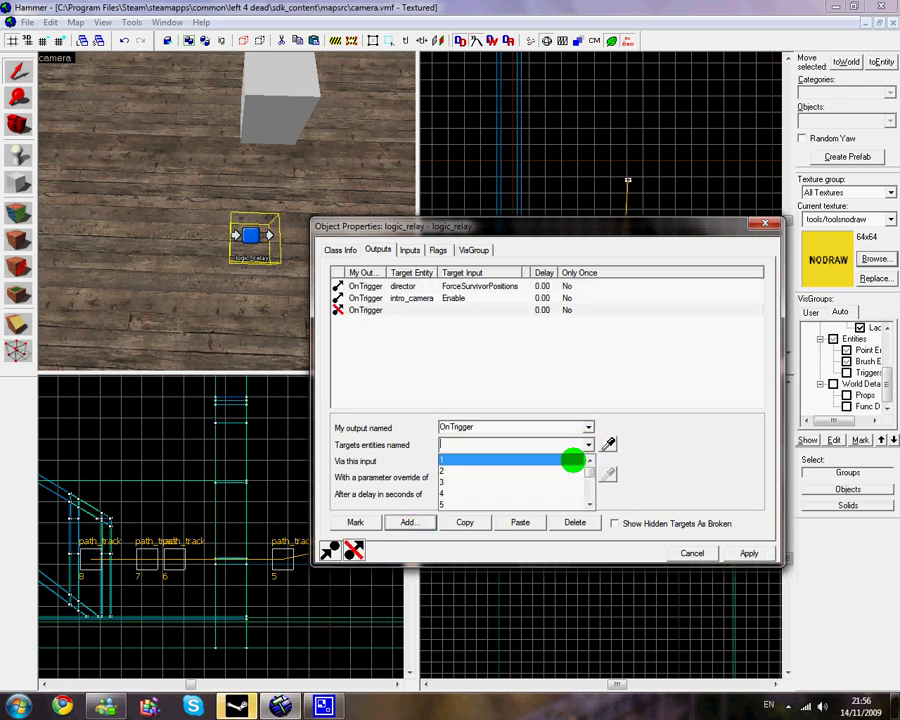
pyautogui.scroll(-1, 530, 498)
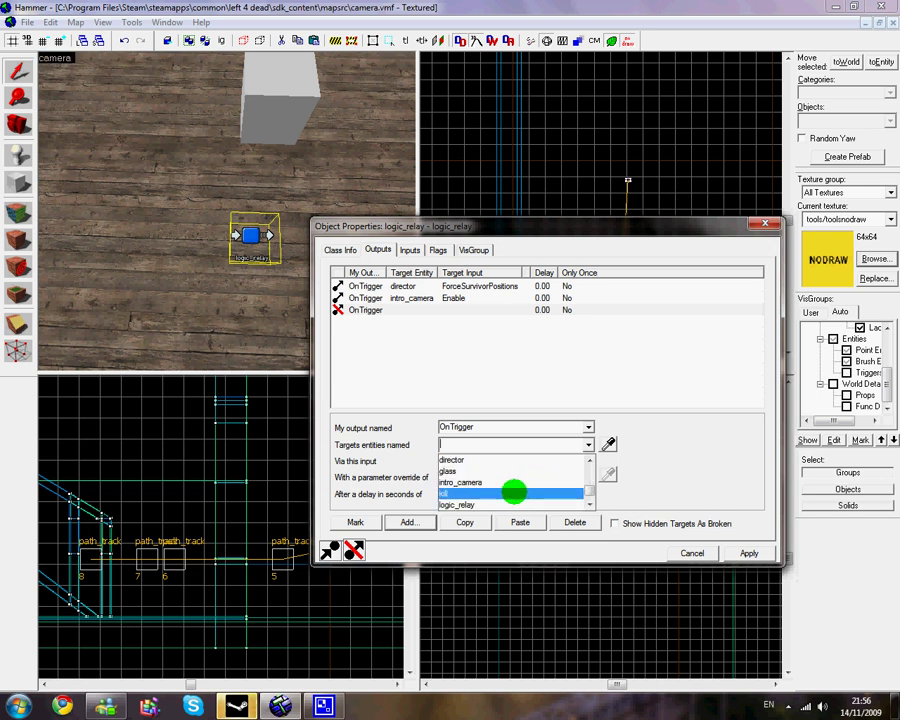
pyautogui.scroll(-1, 500, 485)
pyautogui.scroll(1, 499, 484)
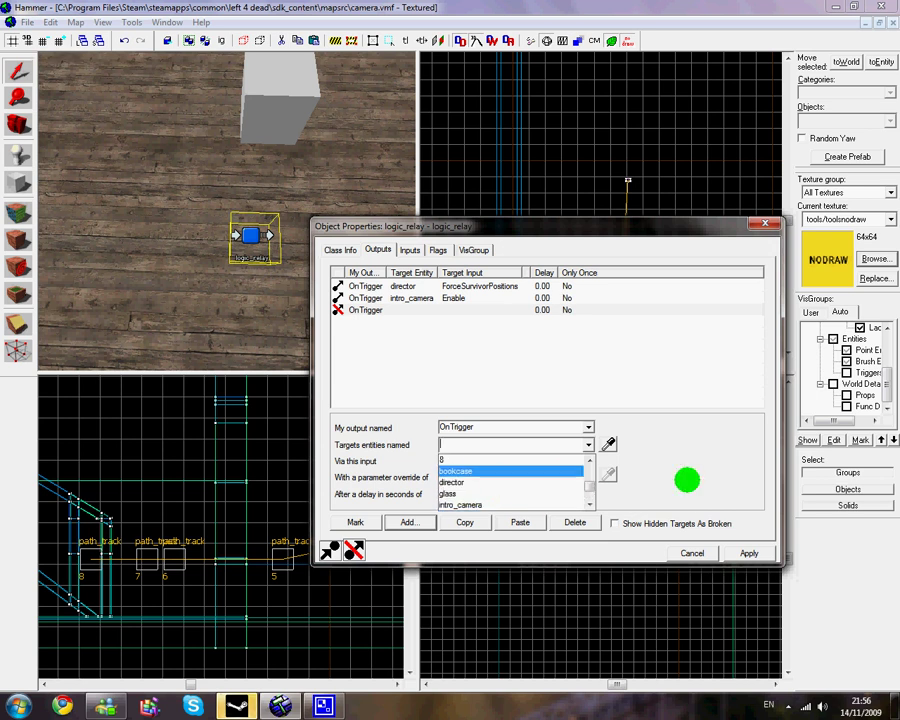
pyautogui.click(718, 476)
pyautogui.click(219, 238)
pyautogui.click(689, 550)
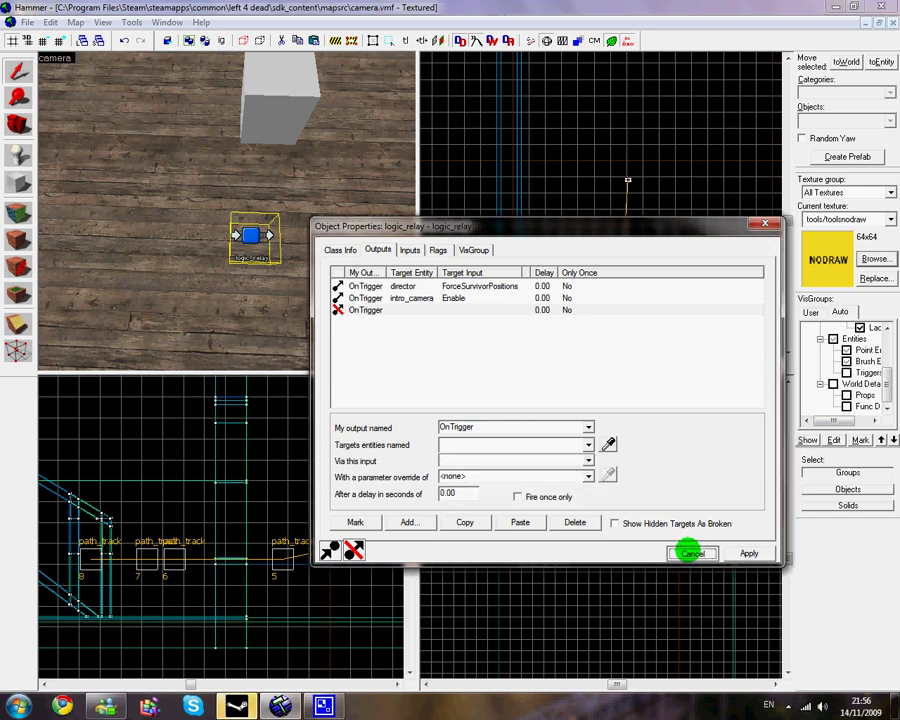
# Step: Open the properties of the func_tracktrain at the start of the camera path and name it tracktrain
pyautogui.scroll(-3, 177, 125)
pyautogui.press('w')
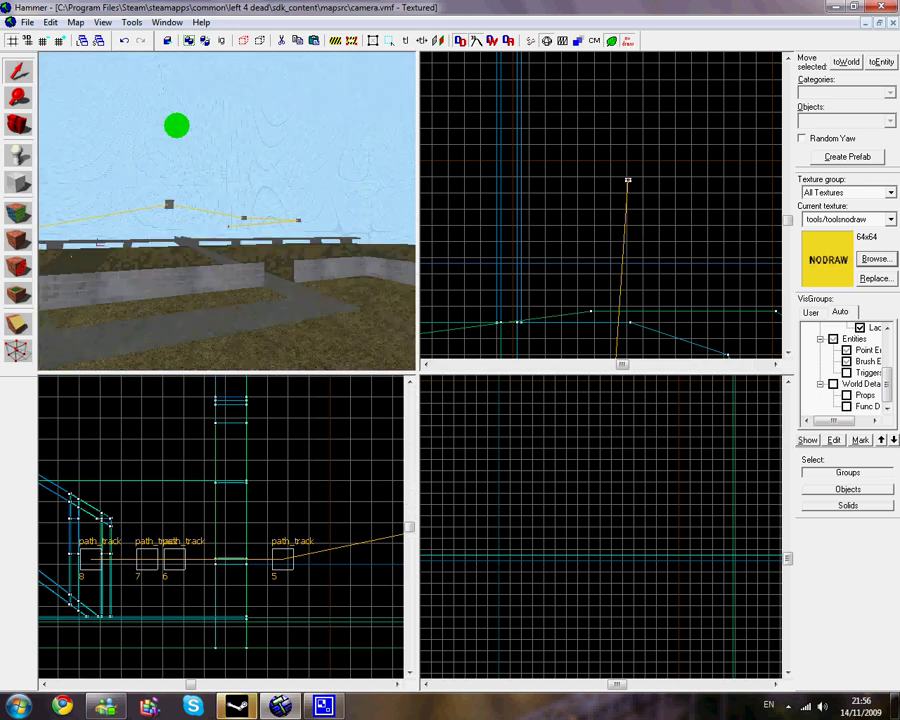
pyautogui.press('w')
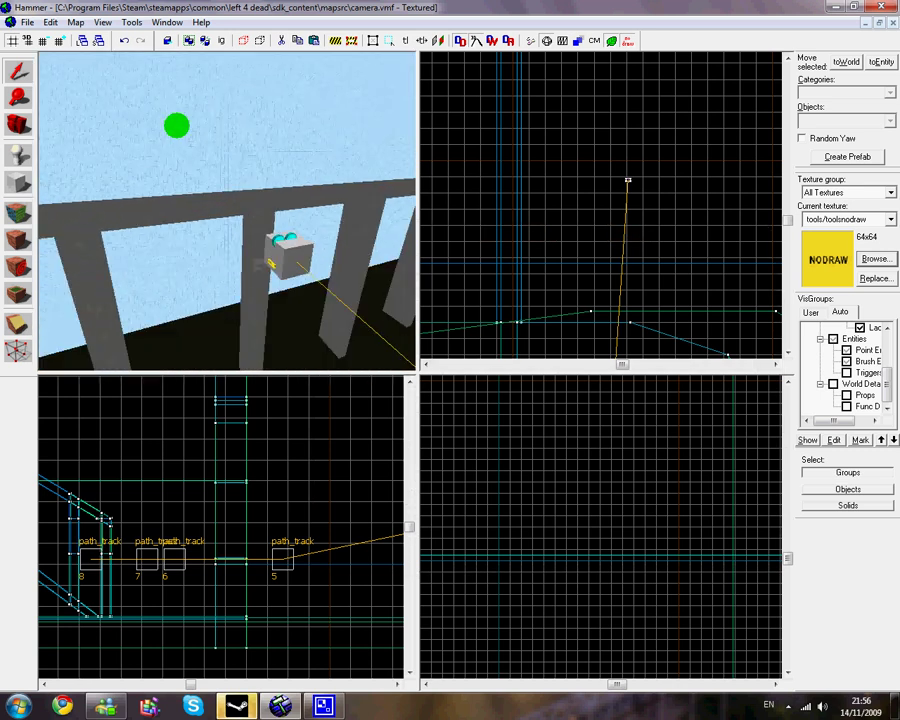
pyautogui.press('z')
pyautogui.doubleClick(166, 263)
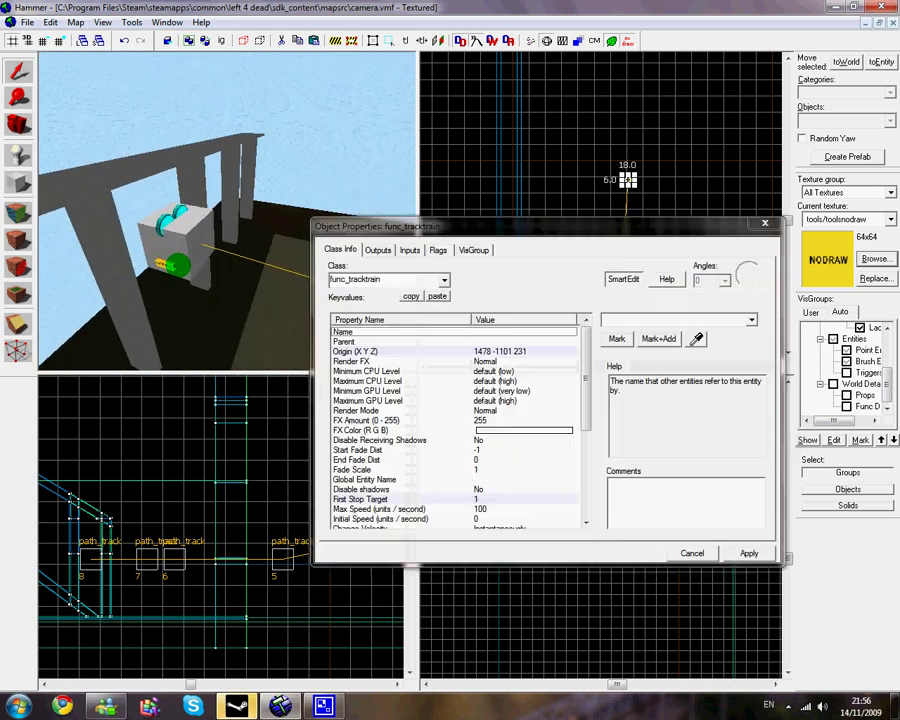
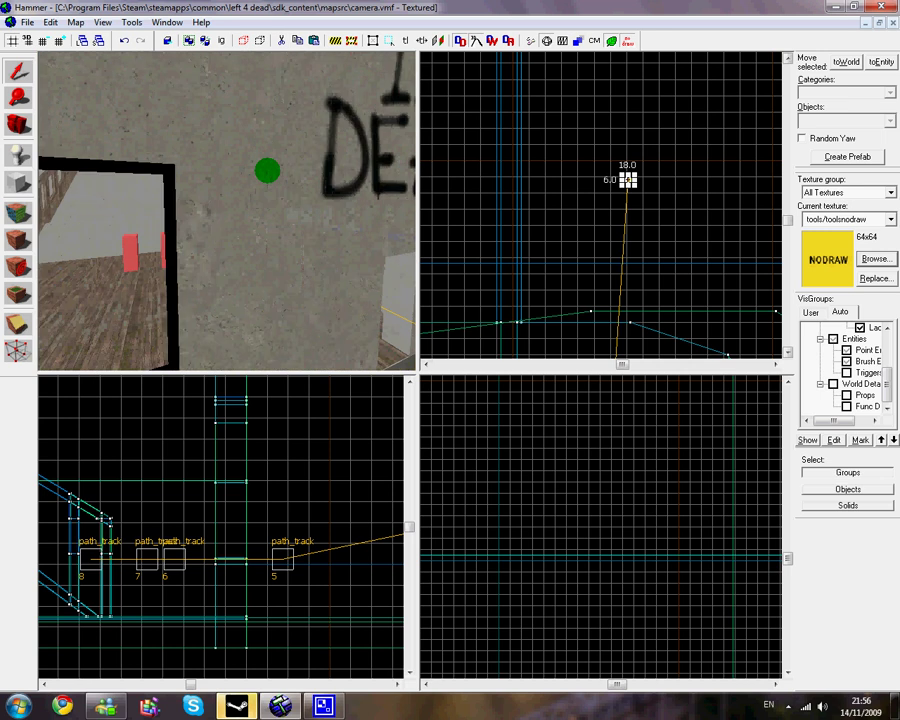
# Step: Reopen the logic_relay's outputs and set the target of the incomplete OnTrigger output to tracktrain
pyautogui.press('z')
pyautogui.doubleClick(258, 234)
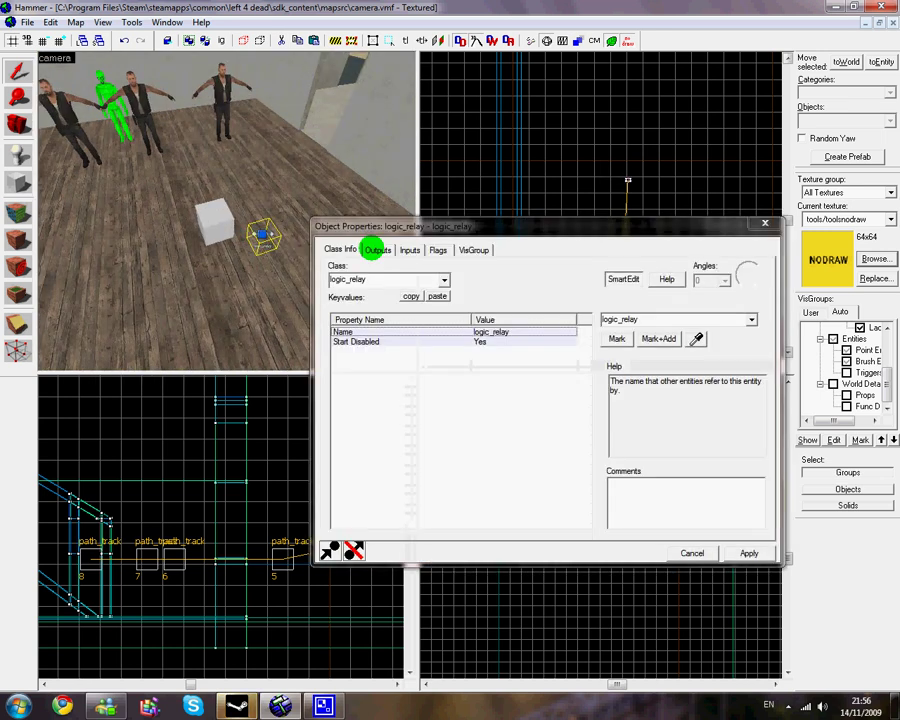
pyautogui.click(377, 249)
pyautogui.click(370, 311)
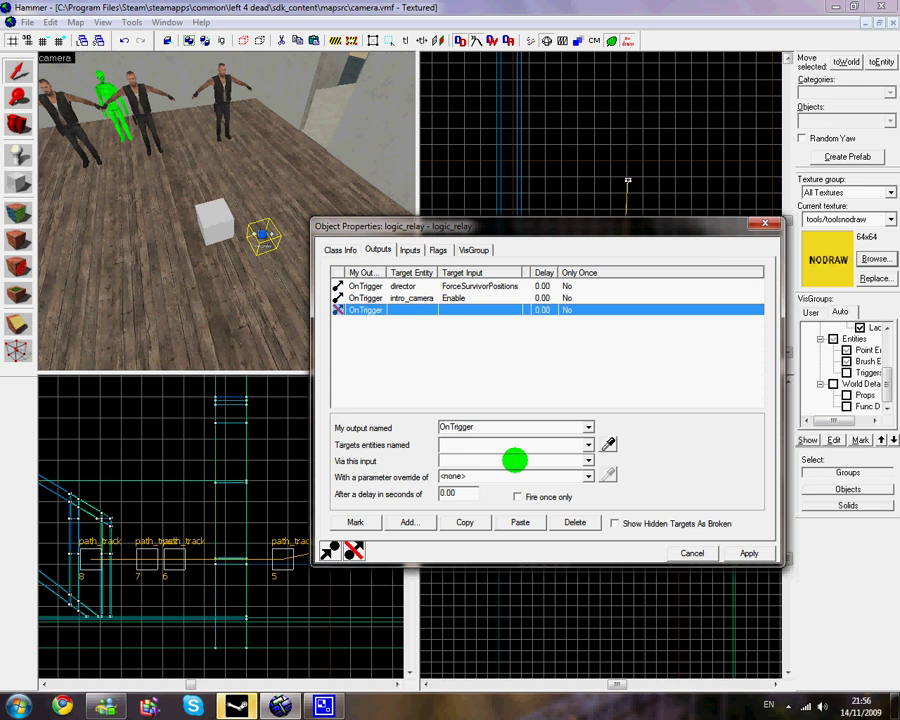
pyautogui.click(588, 444)
pyautogui.write('t')
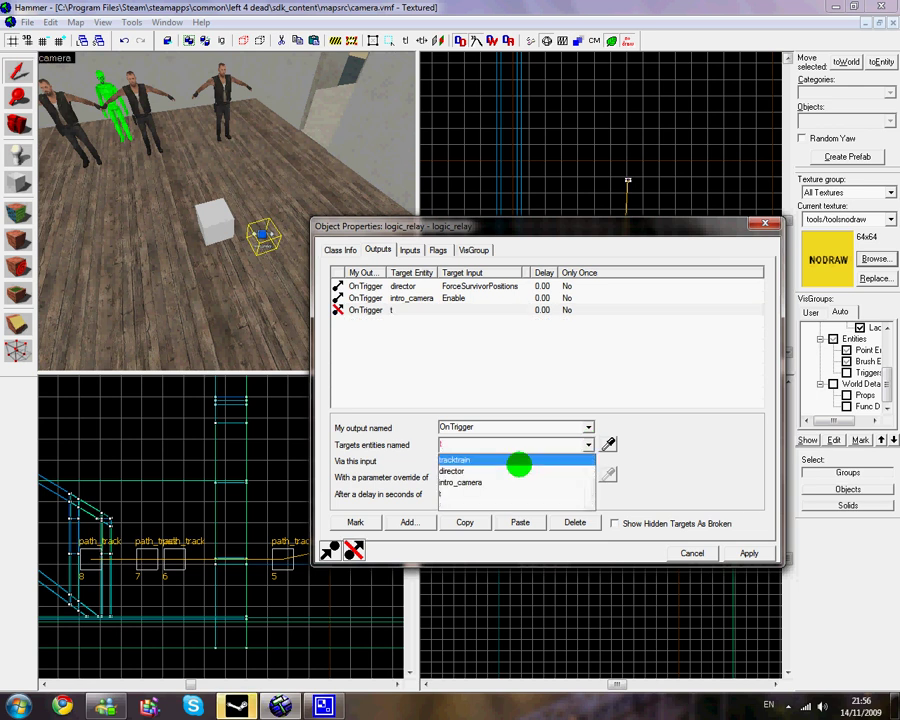
pyautogui.click(519, 462)
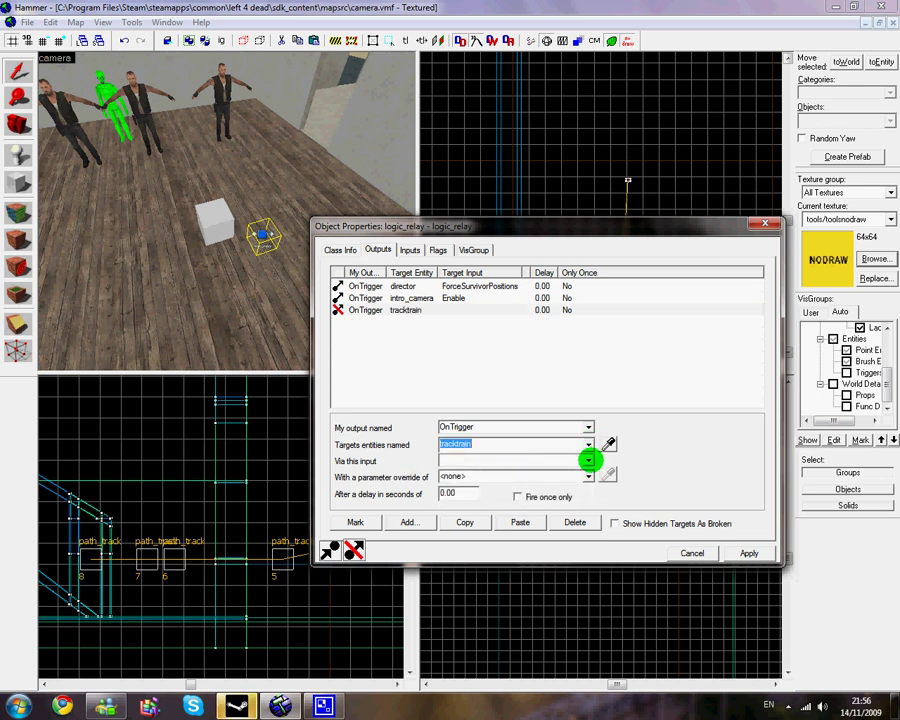
# Step: Set the tracktrain output's input to SetSpeed with a parameter override of 63
pyautogui.click(588, 460)
pyautogui.scroll(-3, 525, 497)
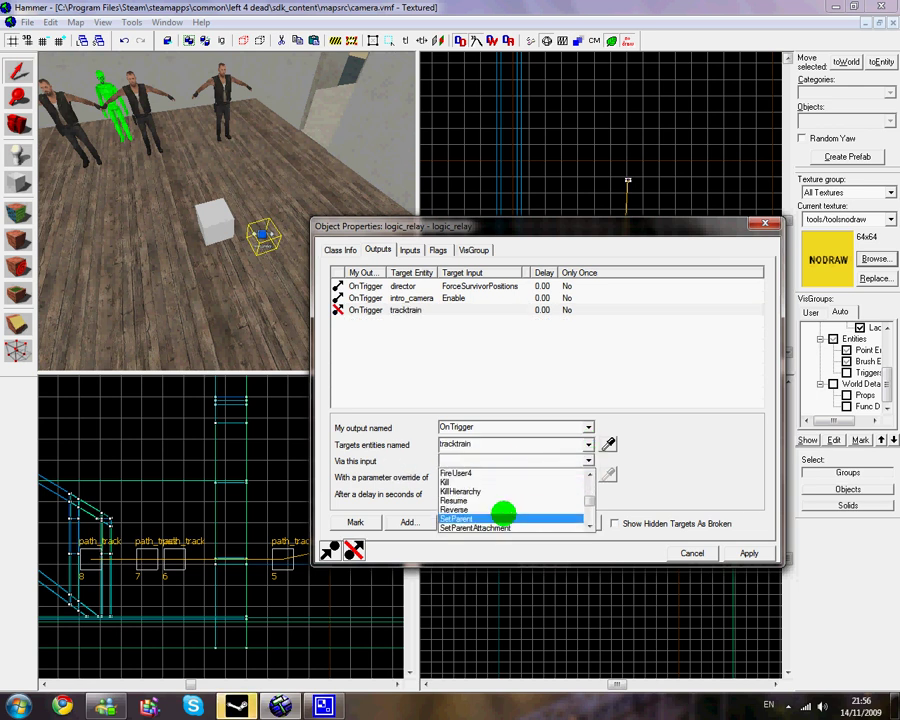
pyautogui.scroll(1, 495, 492)
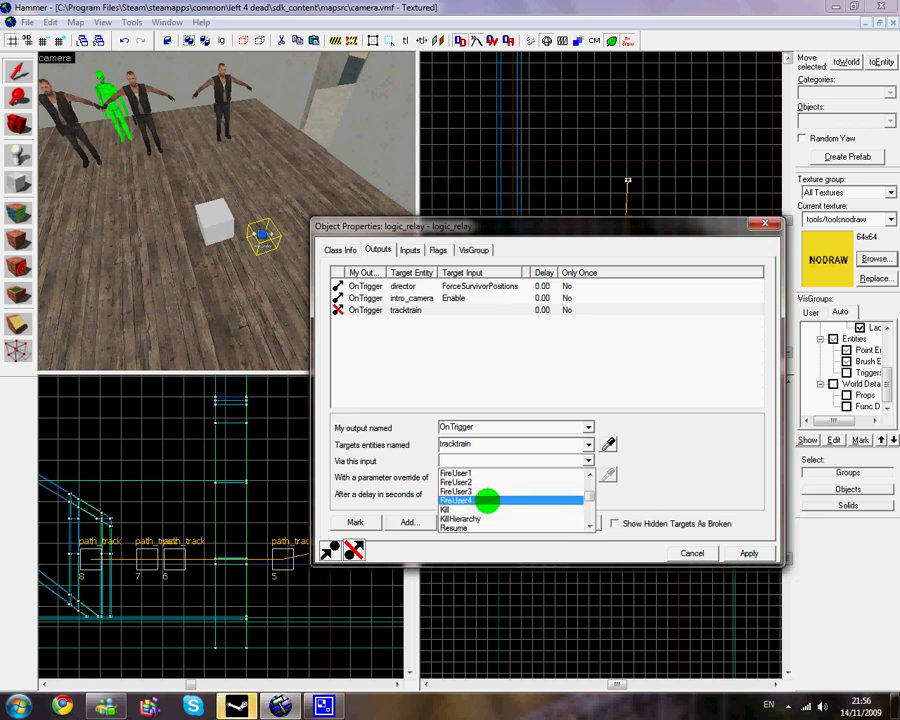
pyautogui.scroll(-1, 487, 500)
pyautogui.scroll(4, 487, 500)
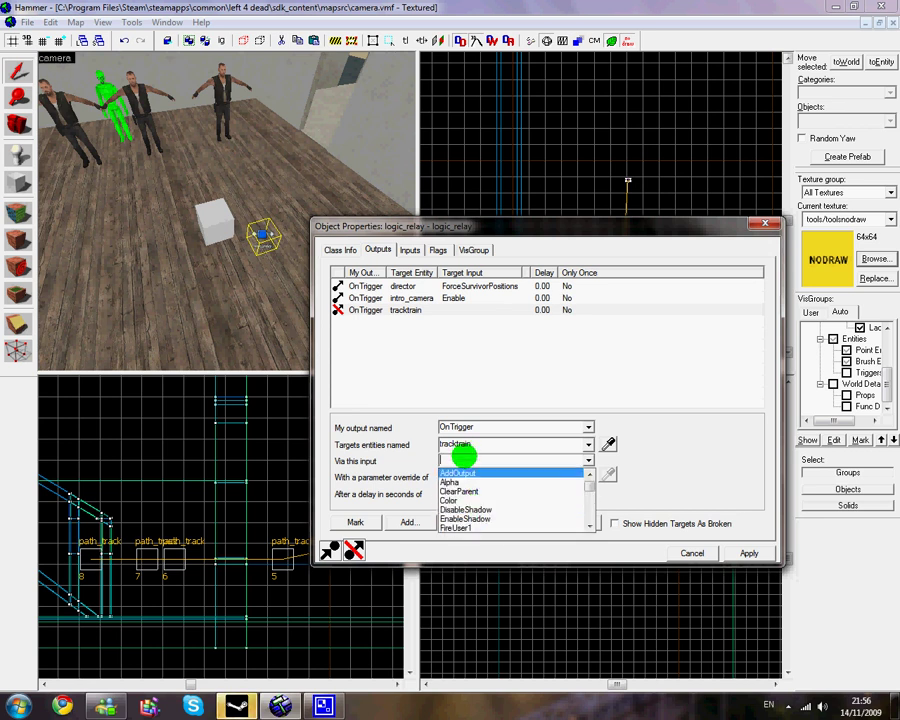
pyautogui.write('SetSpeed')
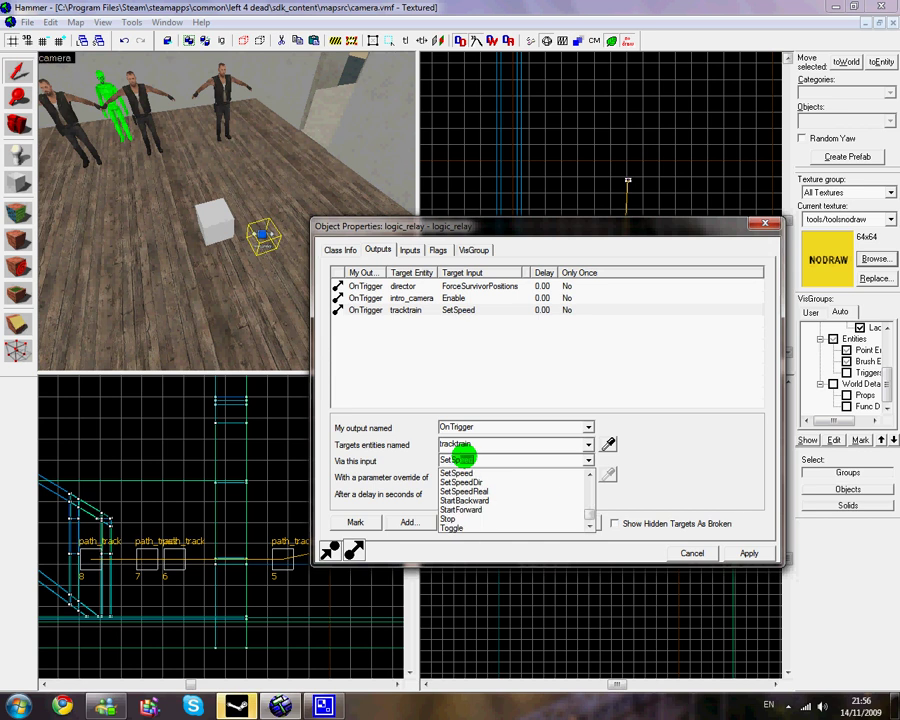
pyautogui.press('Tab')
pyautogui.write('5')
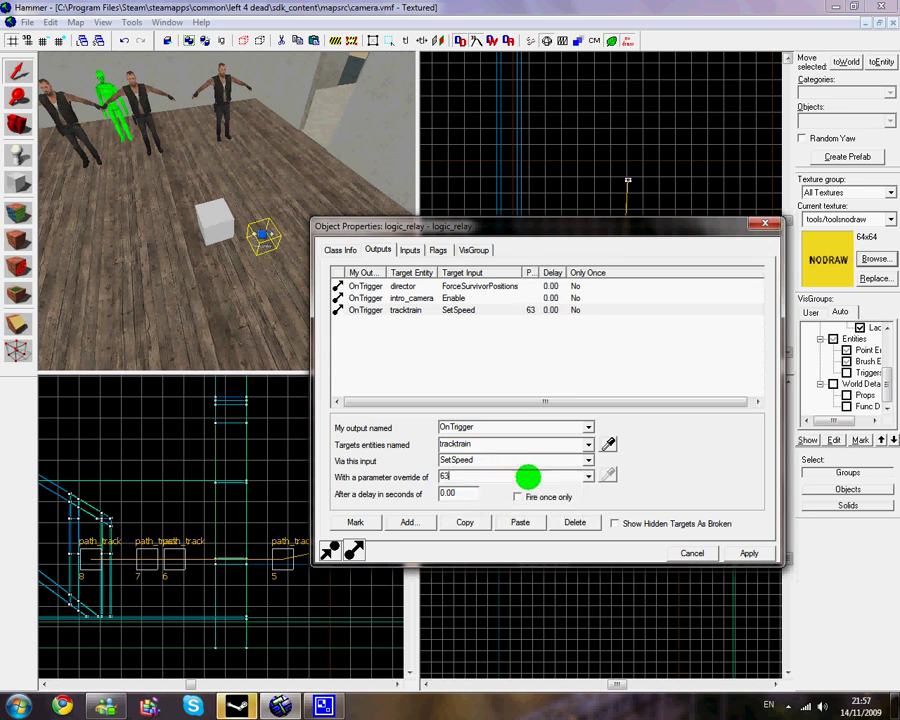
# Step: Change the tracktrain SetSpeed output's parameter override to 64, apply it and close the logic_relay's properties
pyautogui.press('BackSpace')
pyautogui.write('5')
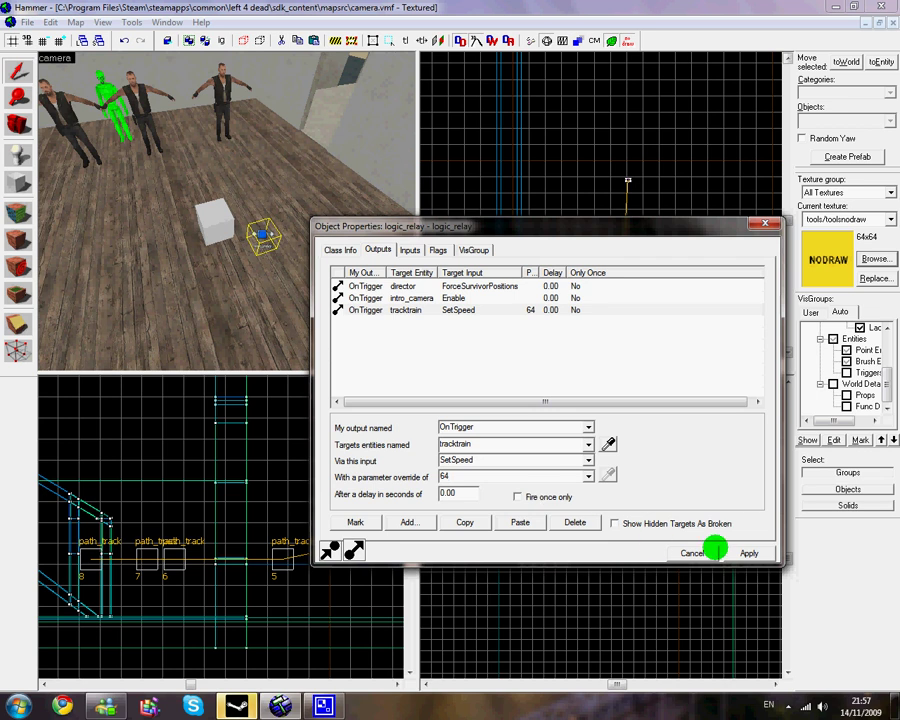
pyautogui.click(740, 555)
pyautogui.click(702, 555)
# Step: Open the outputs of the last path_track, 8, beside the window and add an OnPass output
pyautogui.press('w')
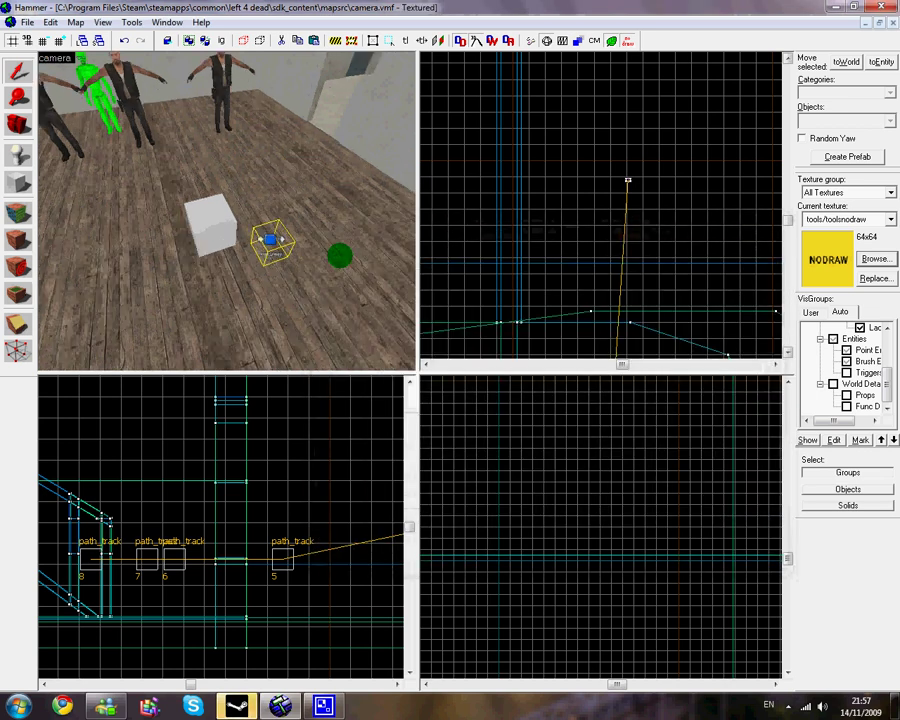
pyautogui.press('d')
pyautogui.press('d')
pyautogui.press('s')
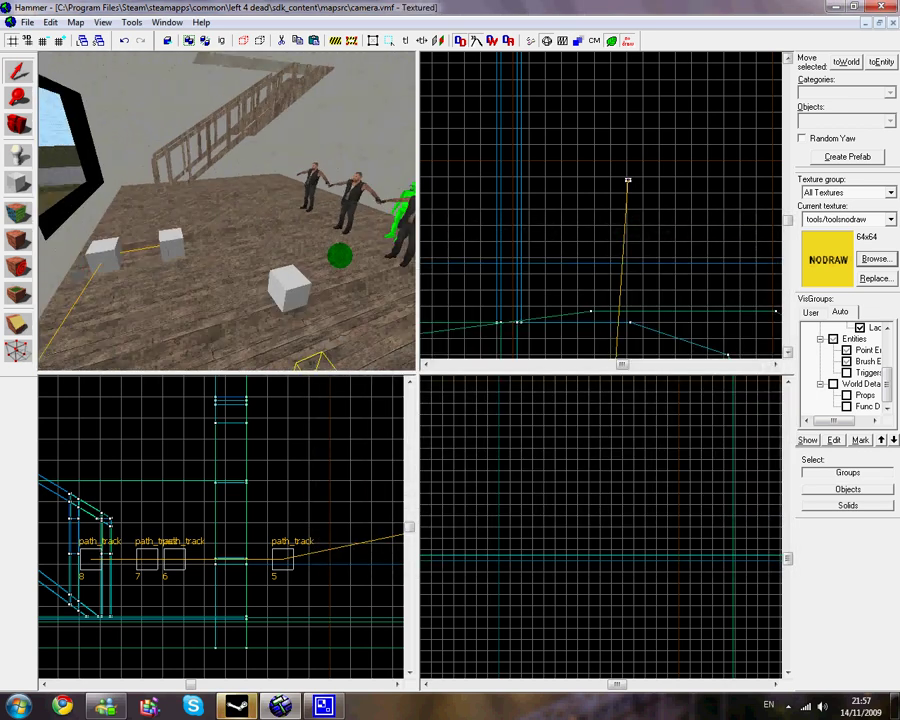
pyautogui.press('w')
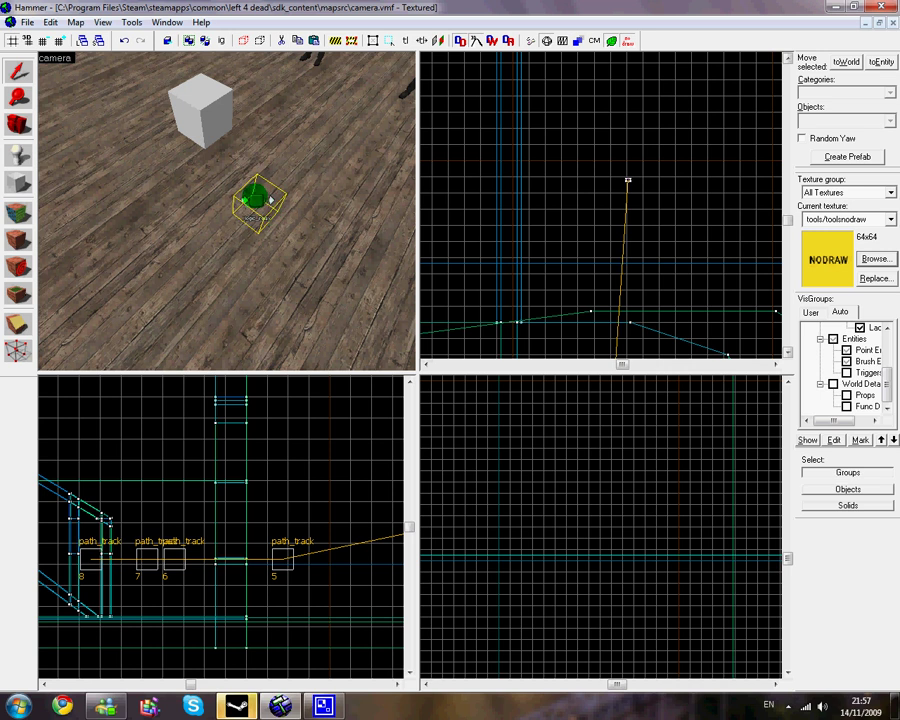
pyautogui.press('s')
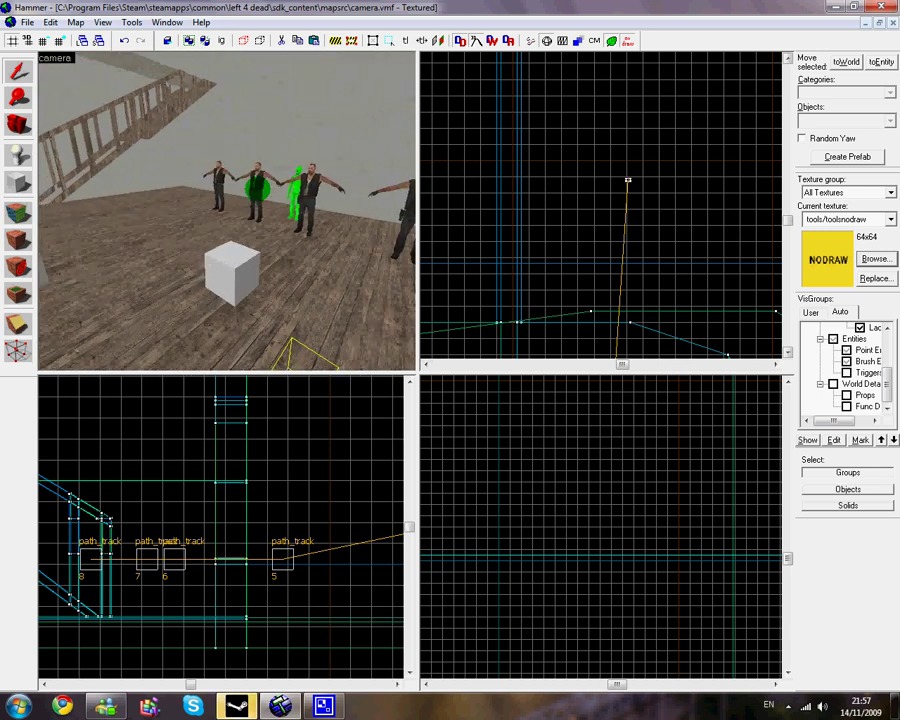
pyautogui.press('w')
pyautogui.press('a')
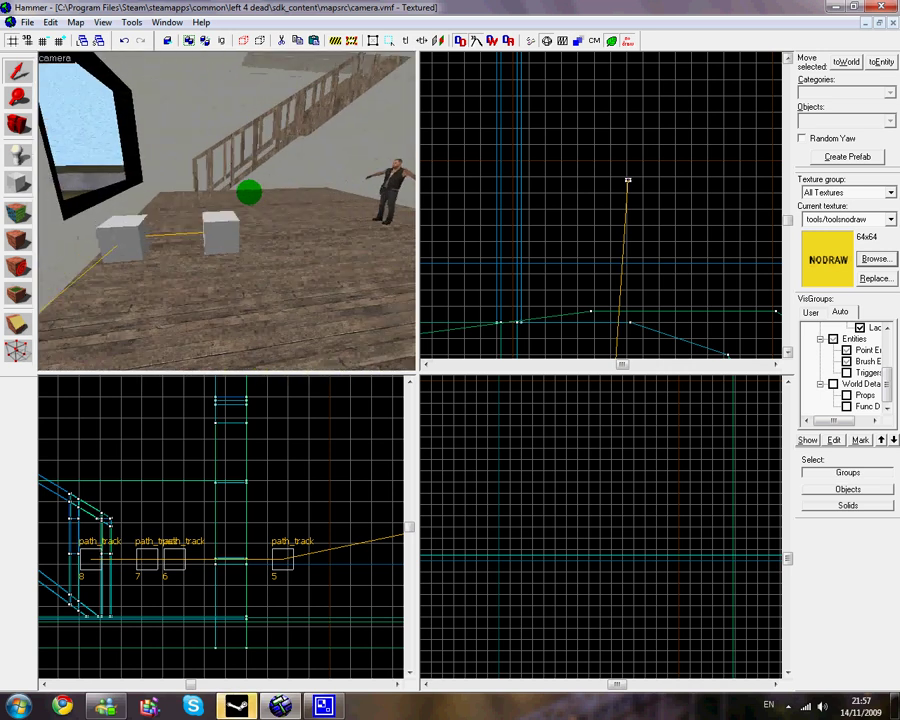
pyautogui.press('z')
pyautogui.click(215, 227)
pyautogui.doubleClick(215, 227)
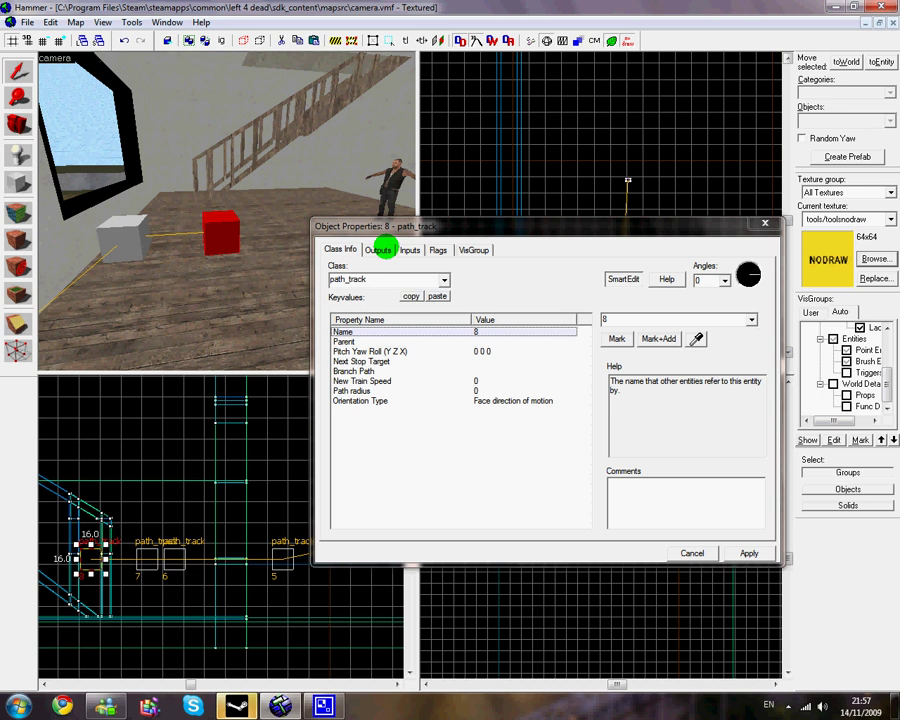
pyautogui.click(382, 250)
pyautogui.click(410, 522)
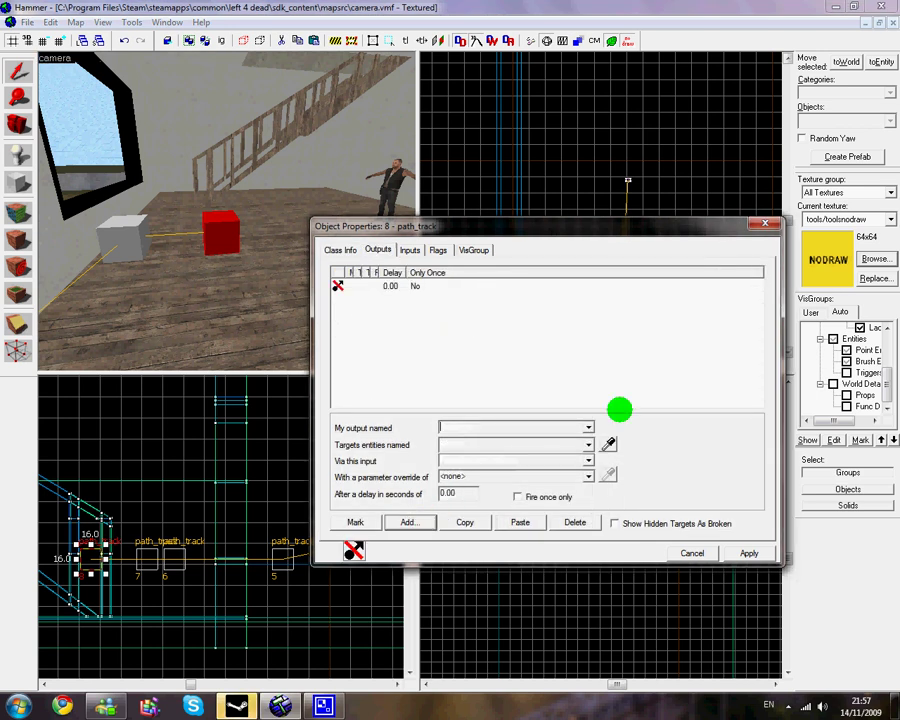
pyautogui.click(587, 427)
pyautogui.click(548, 453)
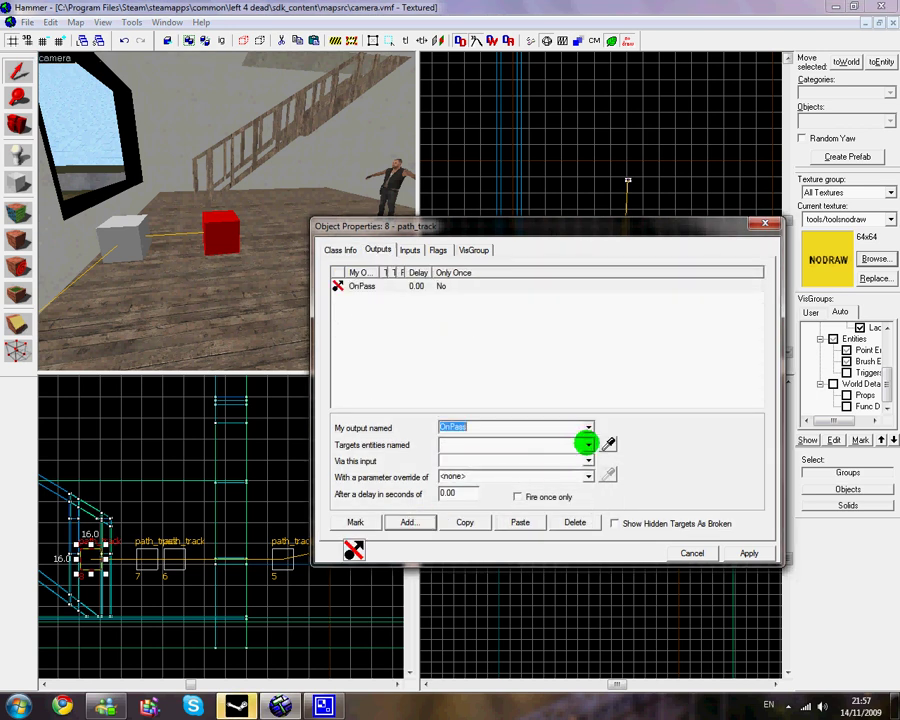
# Step: Target the new OnPass output at director with the input ReleaseSurvivorPositions and apply it
pyautogui.click(585, 443)
pyautogui.scroll(-3, 545, 472)
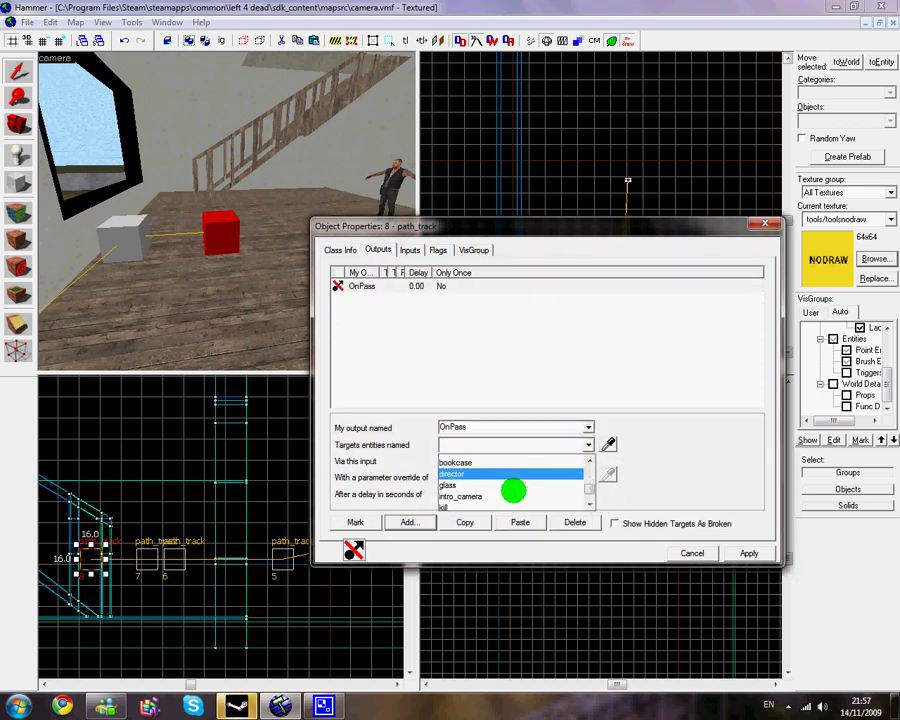
pyautogui.scroll(-1, 494, 476)
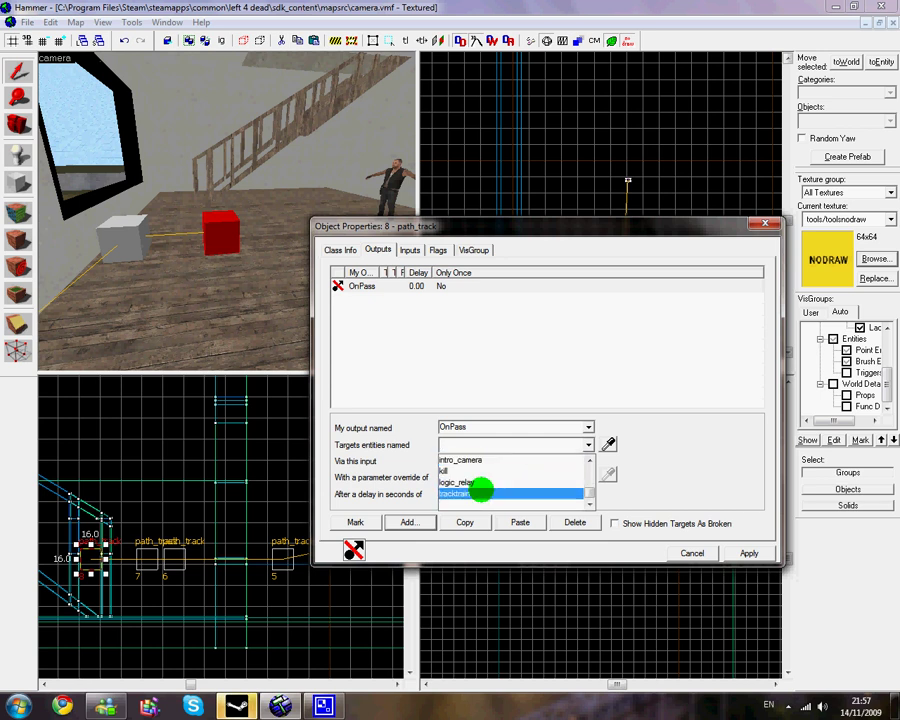
pyautogui.scroll(2, 478, 488)
pyautogui.scroll(-3, 462, 490)
pyautogui.click(462, 472)
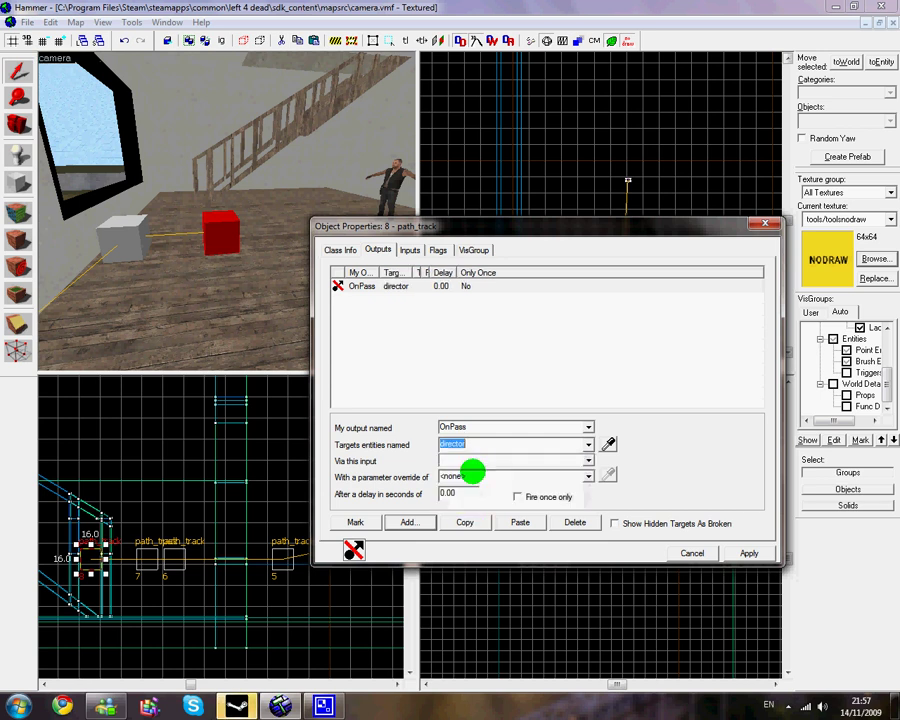
pyautogui.click(578, 458)
pyautogui.scroll(-2, 520, 488)
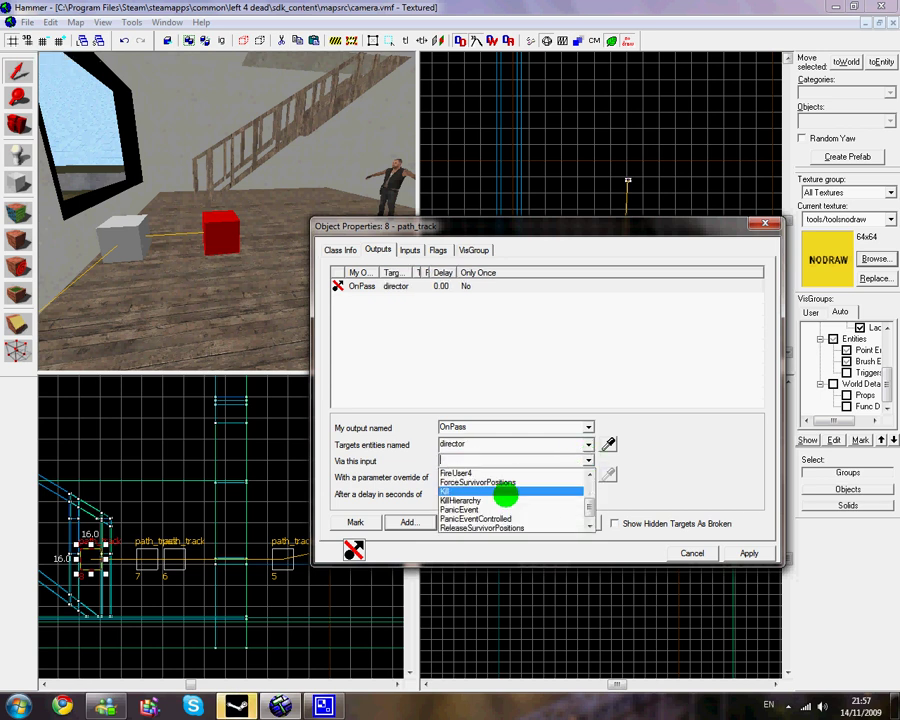
pyautogui.click(502, 491)
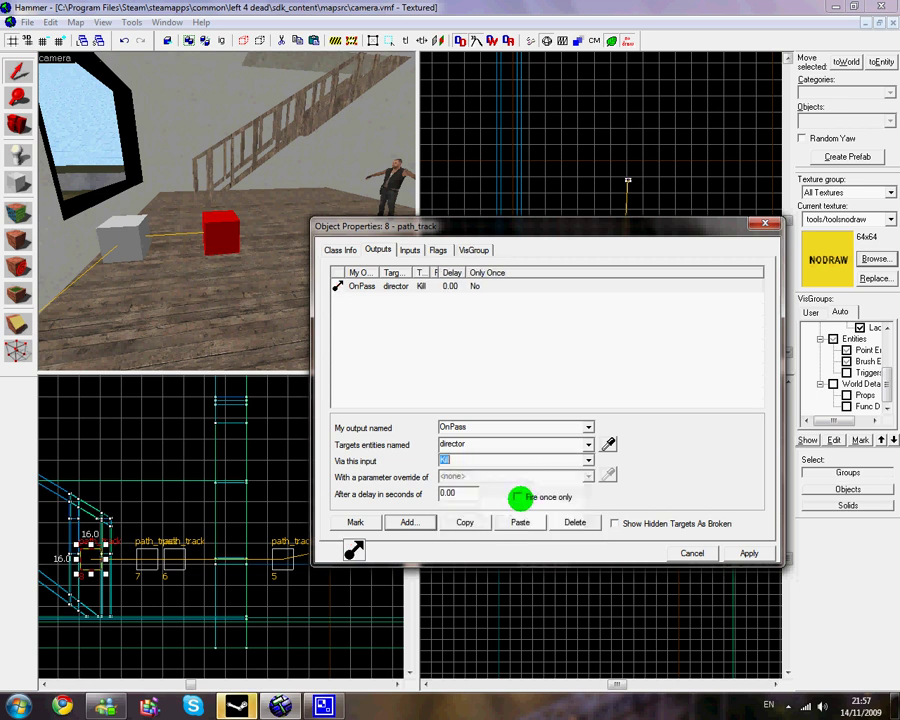
pyautogui.click(586, 461)
pyautogui.click(525, 512)
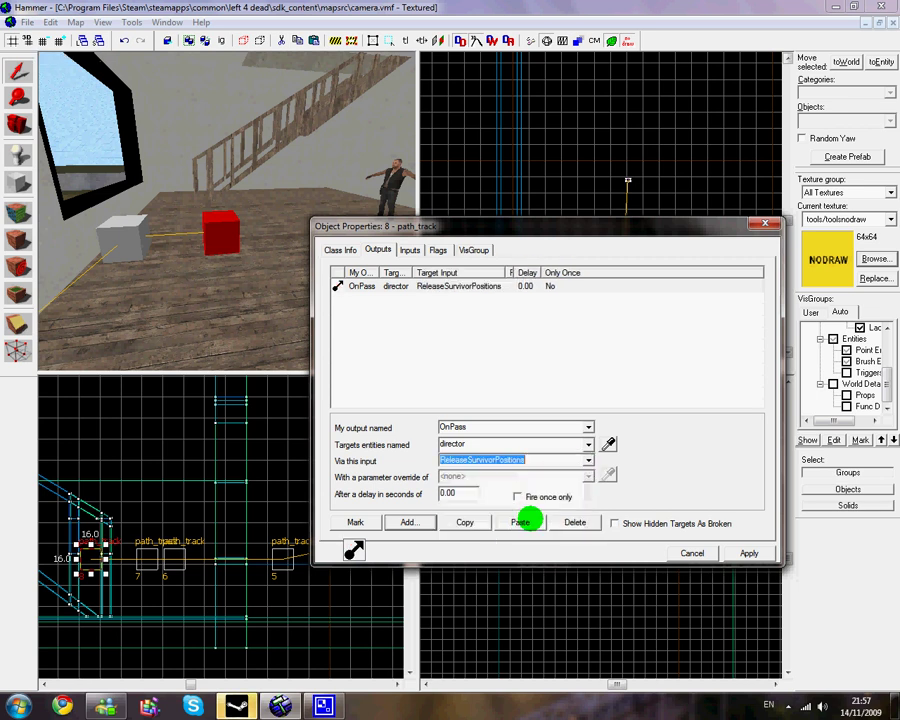
pyautogui.click(740, 553)
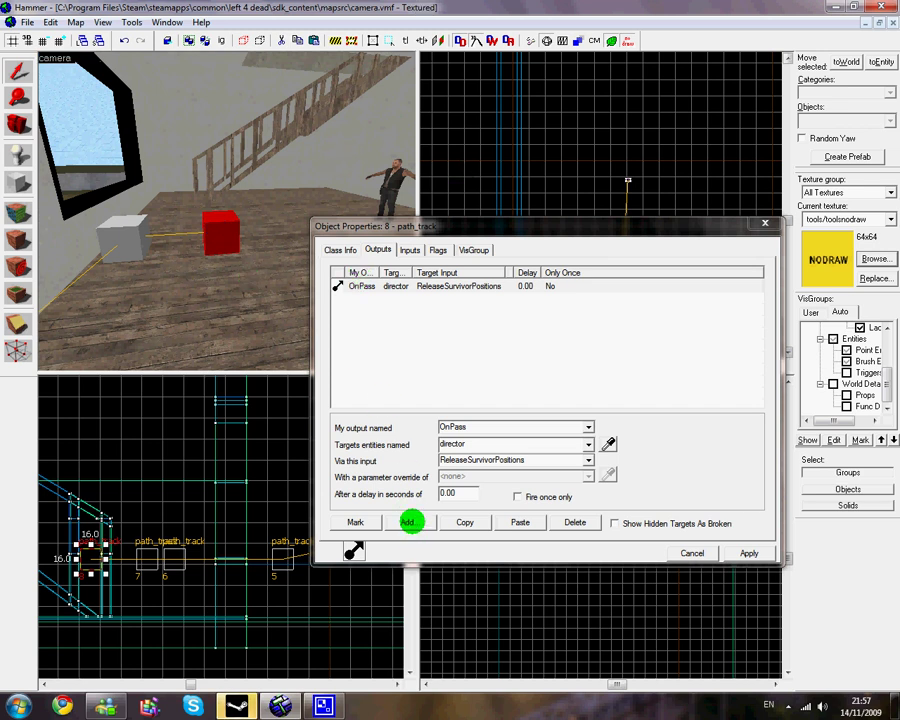
# Step: Add a second OnPass output to path_track 8 that sends Disable to intro_camera, and apply it
pyautogui.click(409, 522)
pyautogui.click(581, 425)
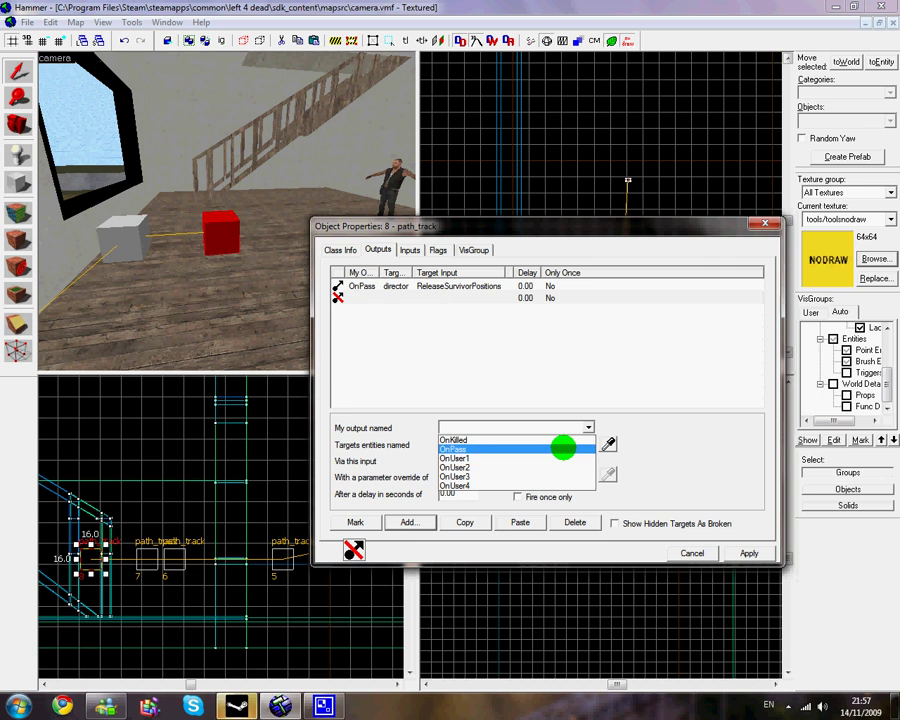
pyautogui.click(563, 448)
pyautogui.click(590, 446)
pyautogui.scroll(-3, 546, 465)
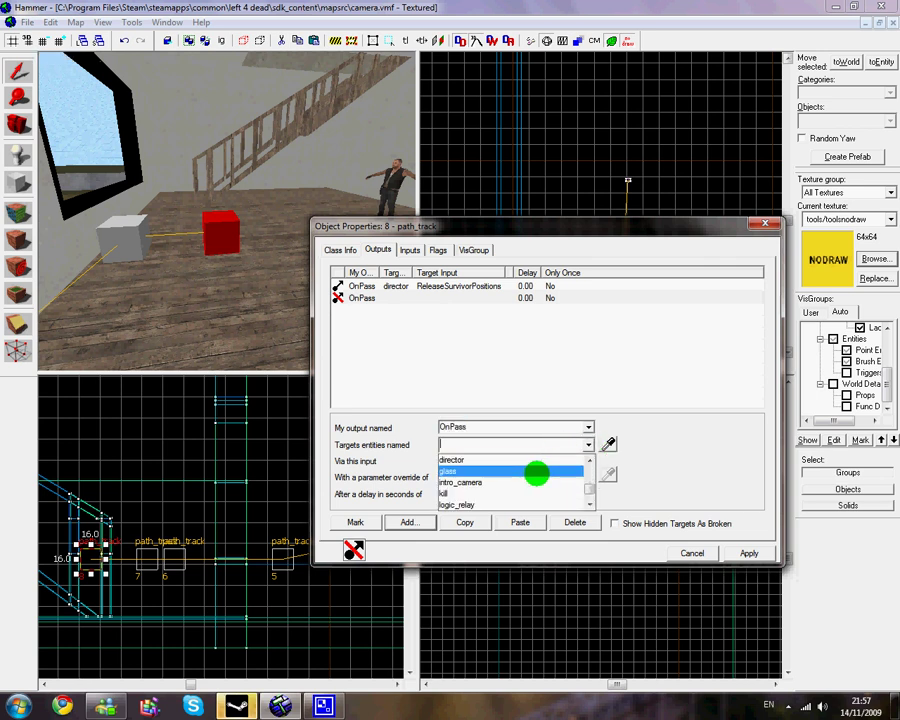
pyautogui.click(508, 482)
pyautogui.click(586, 461)
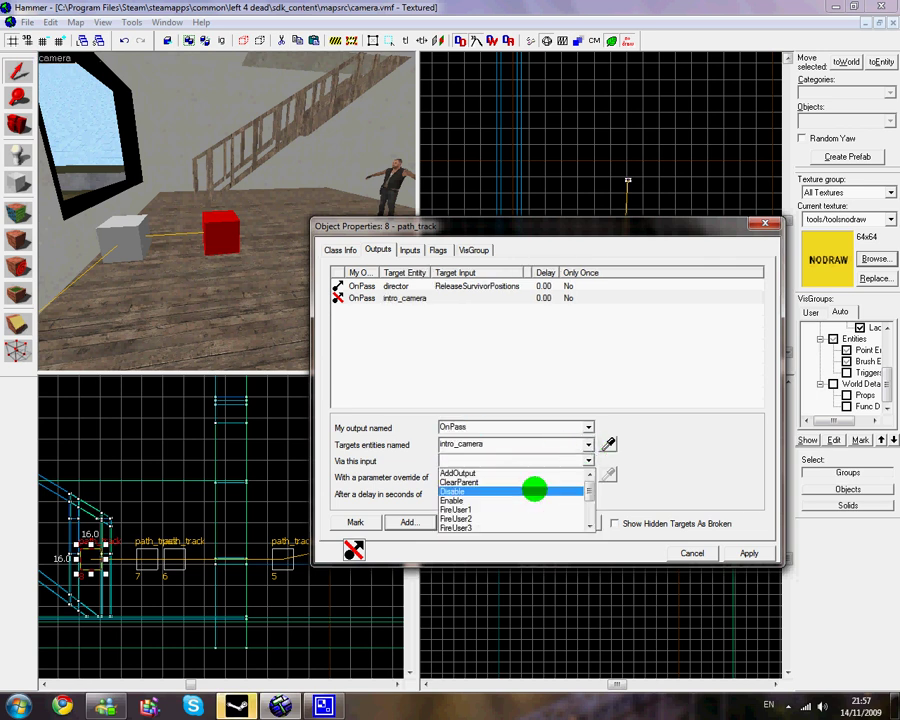
pyautogui.click(534, 490)
pyautogui.click(740, 550)
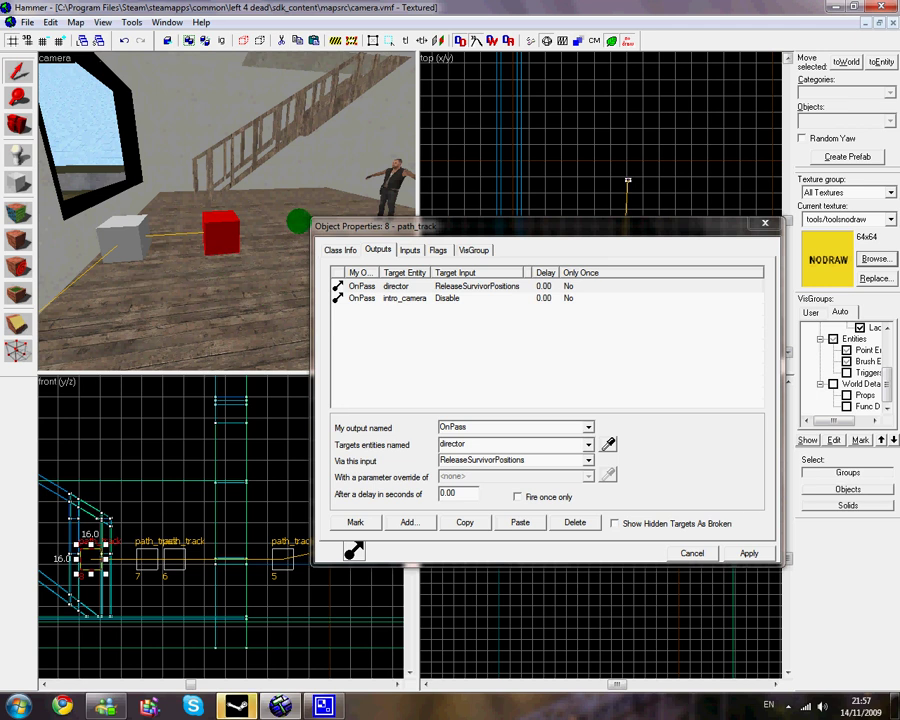
# Step: Set the delay of both the ReleaseSurvivorPositions and Disable outputs to 4.00 seconds, and close the properties
pyautogui.doubleClick(455, 495)
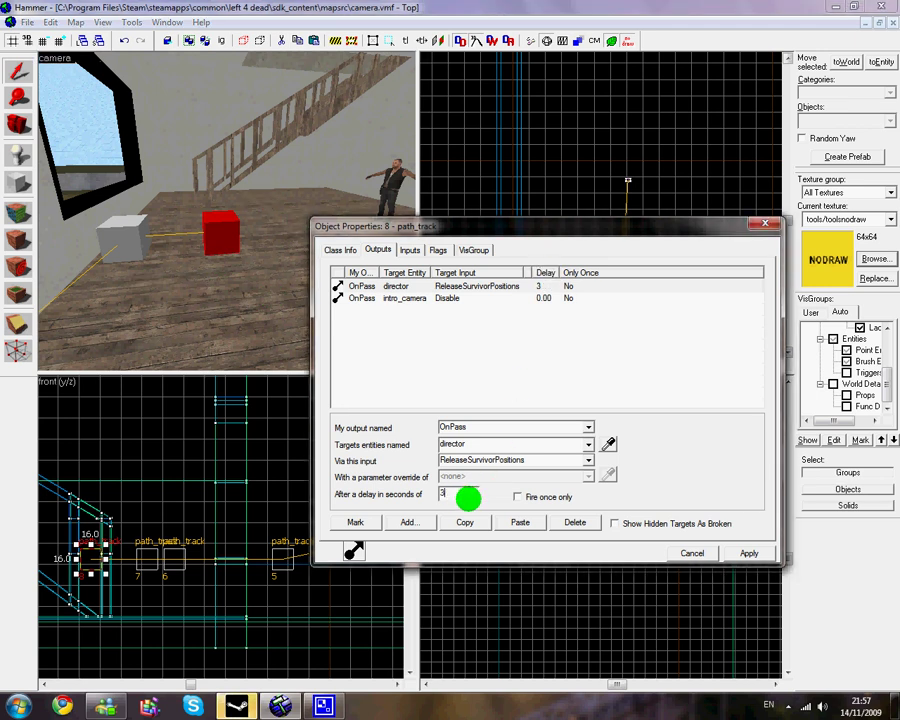
pyautogui.write('4.00')
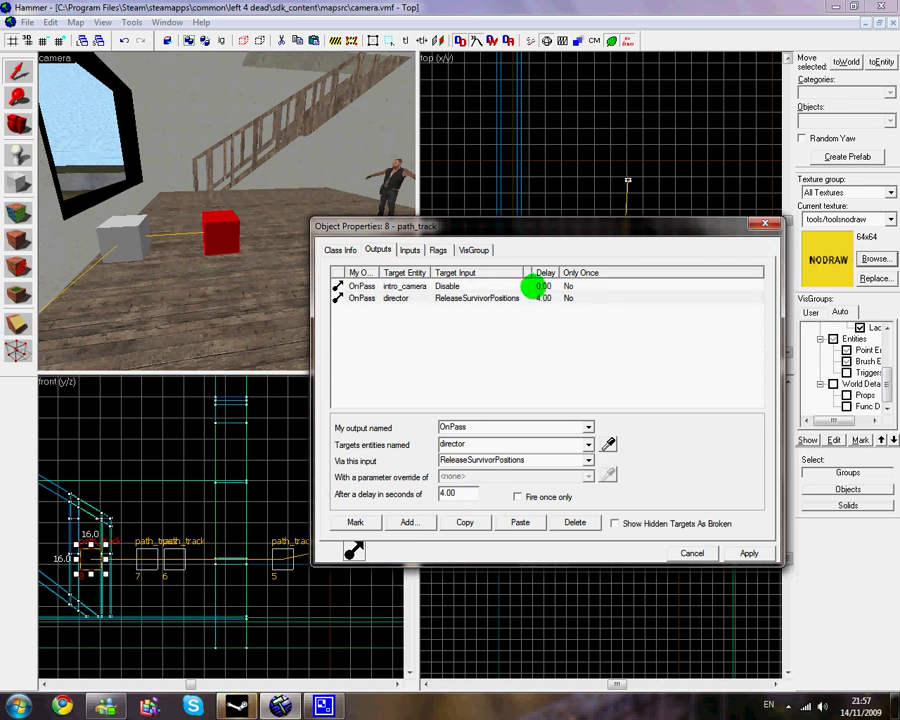
pyautogui.click(531, 287)
pyautogui.doubleClick(451, 494)
pyautogui.write('4')
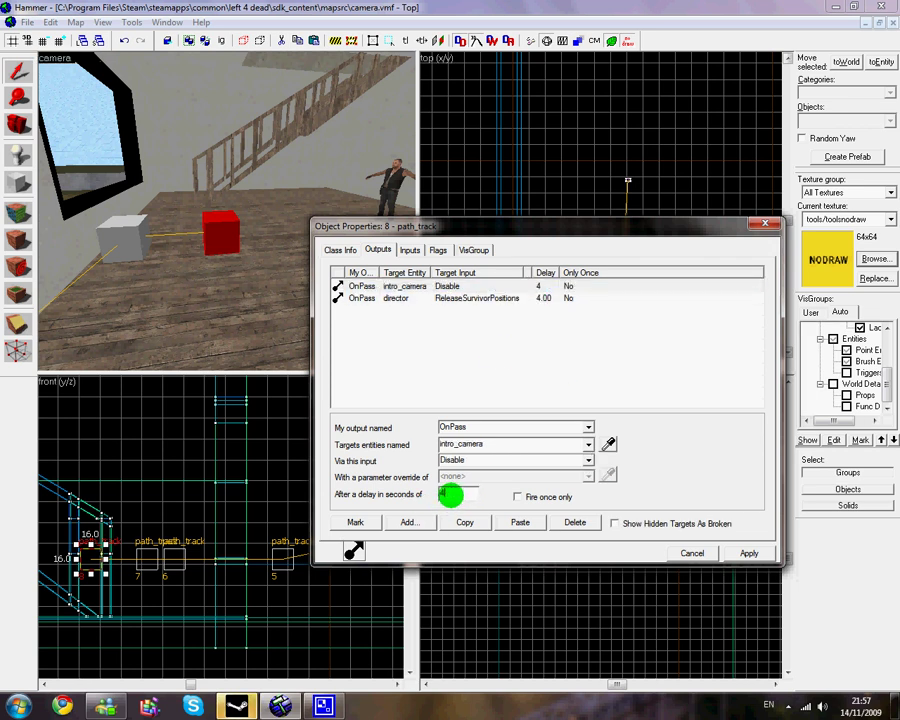
pyautogui.write('.00')
pyautogui.click(711, 553)
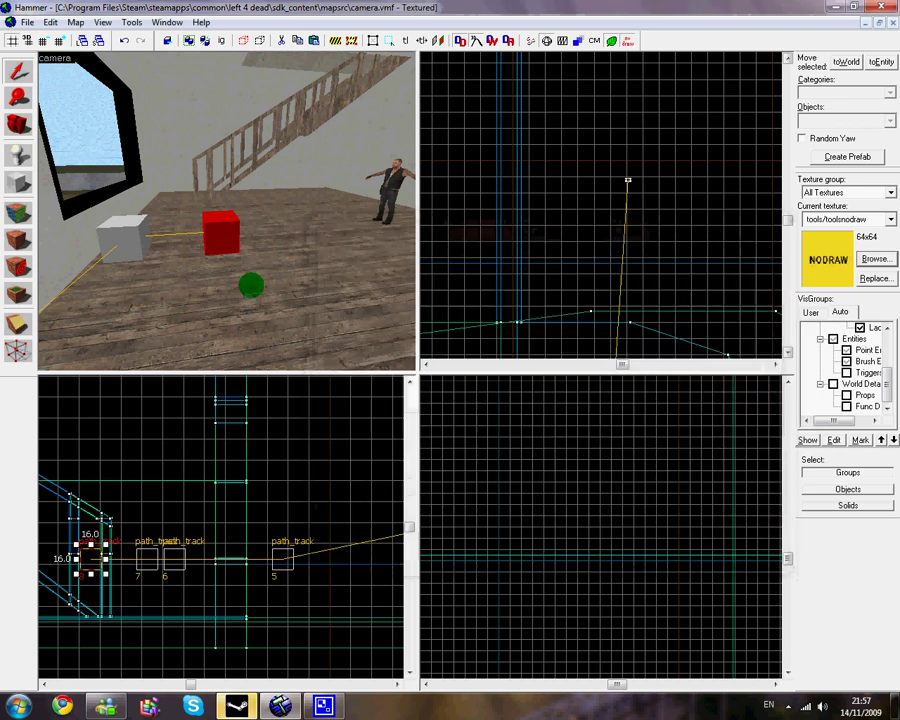
# Step: Look over the camera path from the doorway to the last path_track and the survivor positions in the room
pyautogui.press('z')
pyautogui.press('s')
pyautogui.press('s')
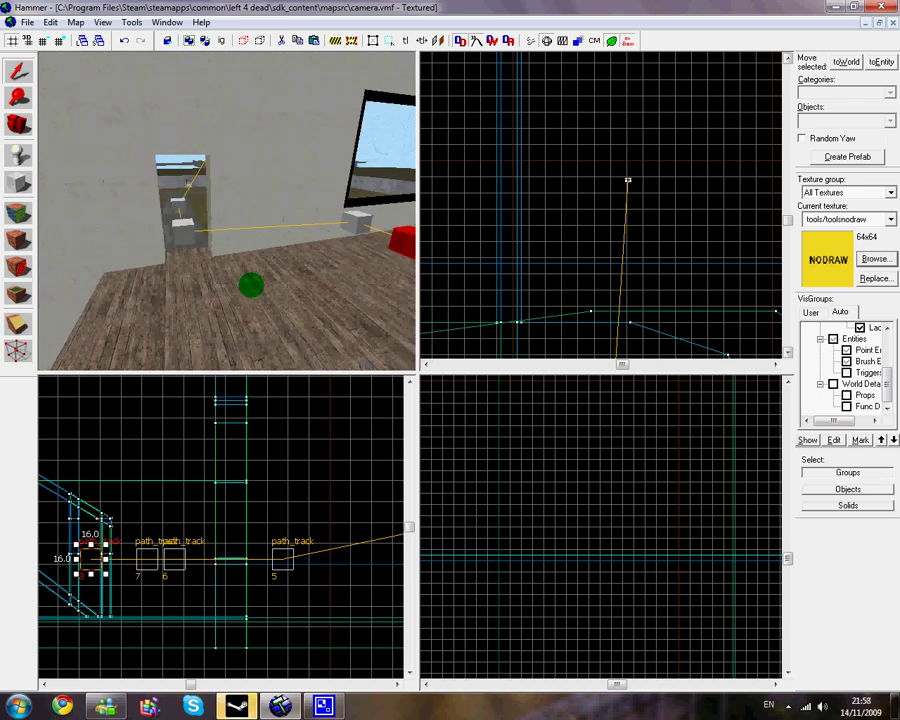
pyautogui.press('a')
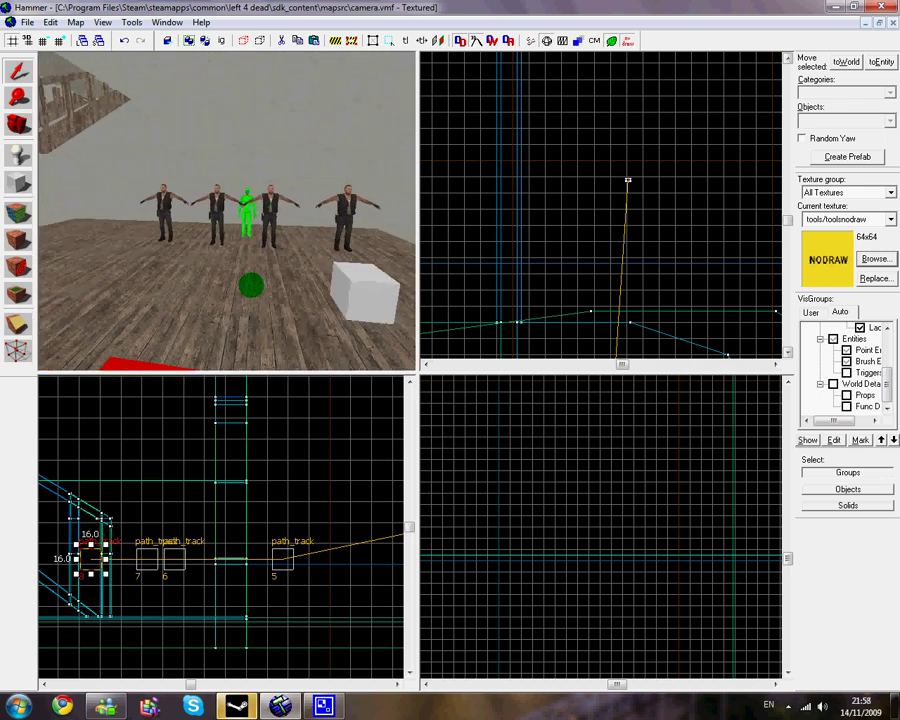
pyautogui.press('s')
pyautogui.press('d')
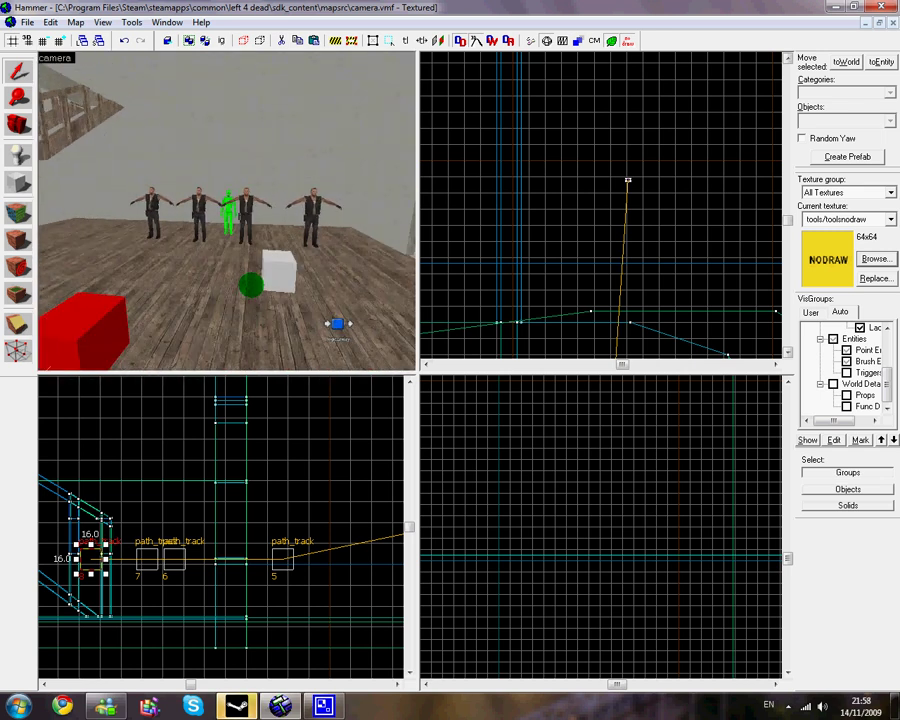
pyautogui.press('d')
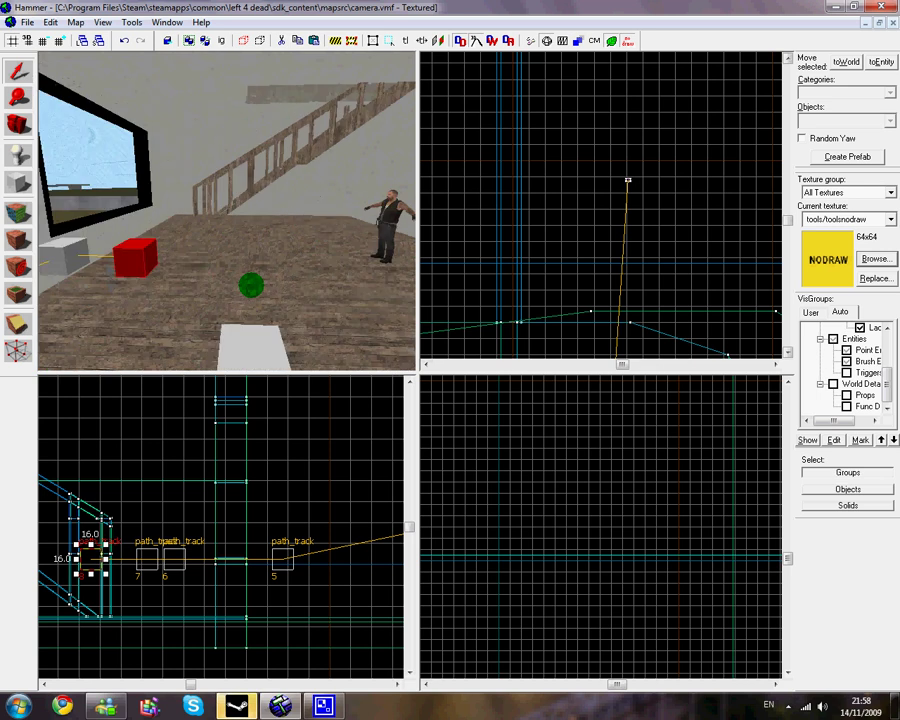
pyautogui.press('a')
pyautogui.press('d')
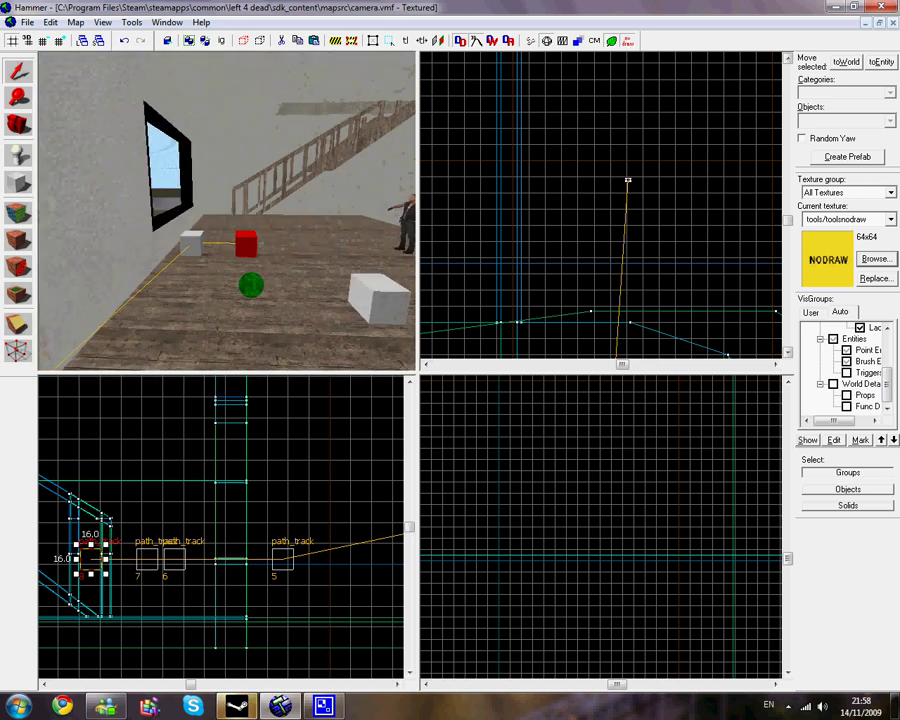
pyautogui.press('a')
pyautogui.press('a')
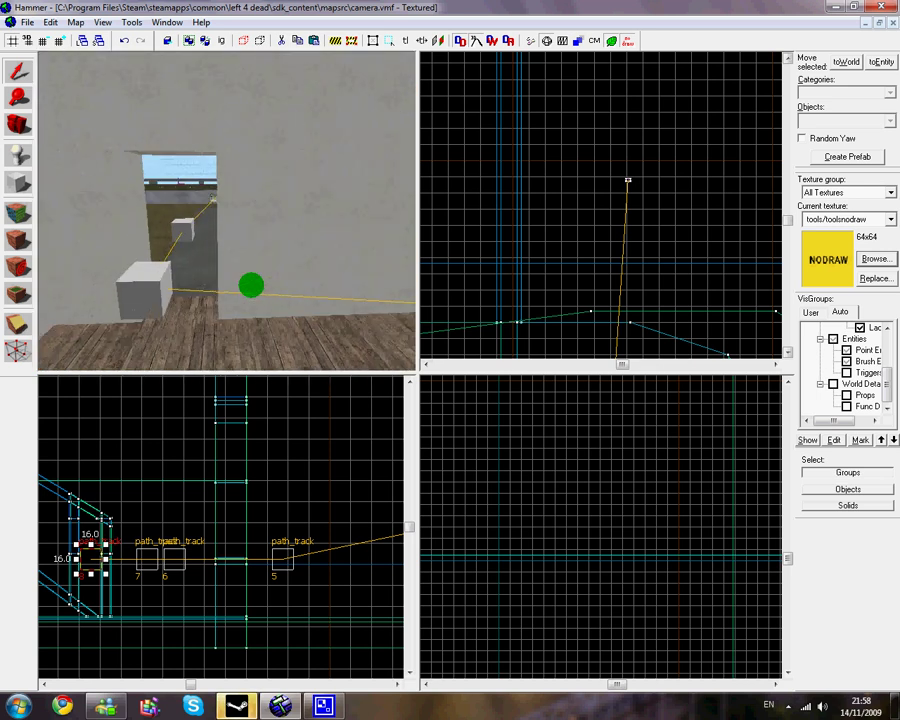
pyautogui.press('z')
# Step: Make the map's hidden props, brush entities and triggers visible again
pyautogui.click(846, 350)
pyautogui.click(846, 350)
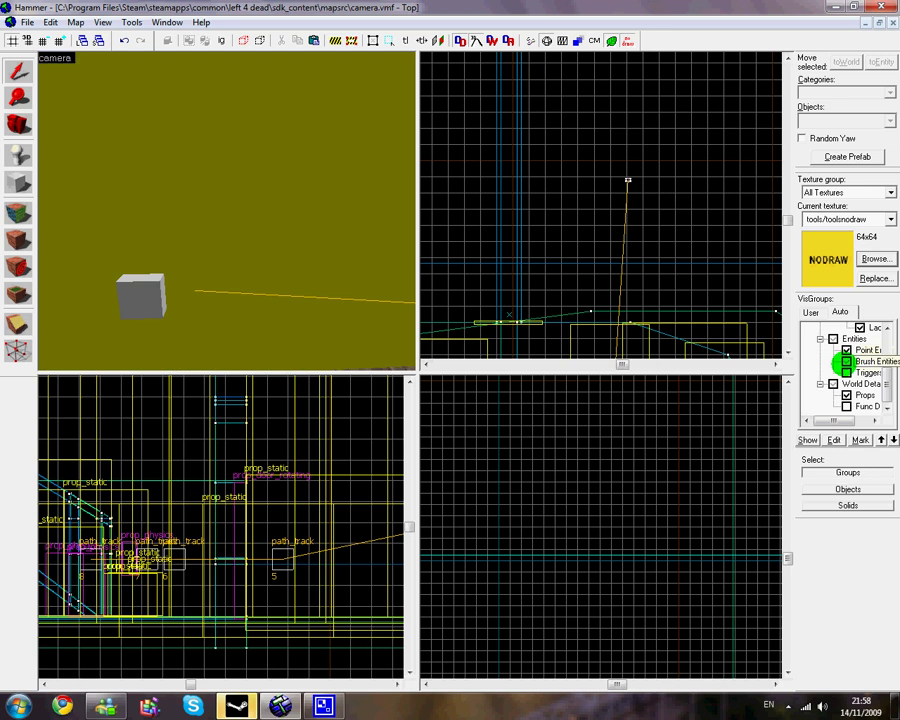
pyautogui.click(847, 361)
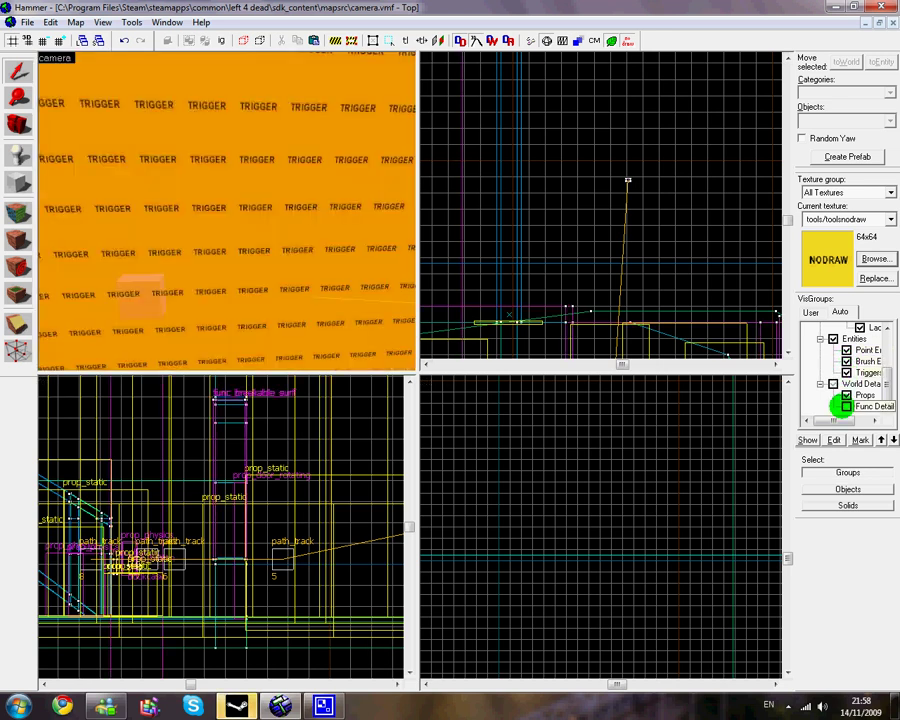
pyautogui.moveTo(887, 379)
pyautogui.mouseDown()
pyautogui.moveTo(886, 352)
pyautogui.moveTo(880, 388)
pyautogui.mouseUp()
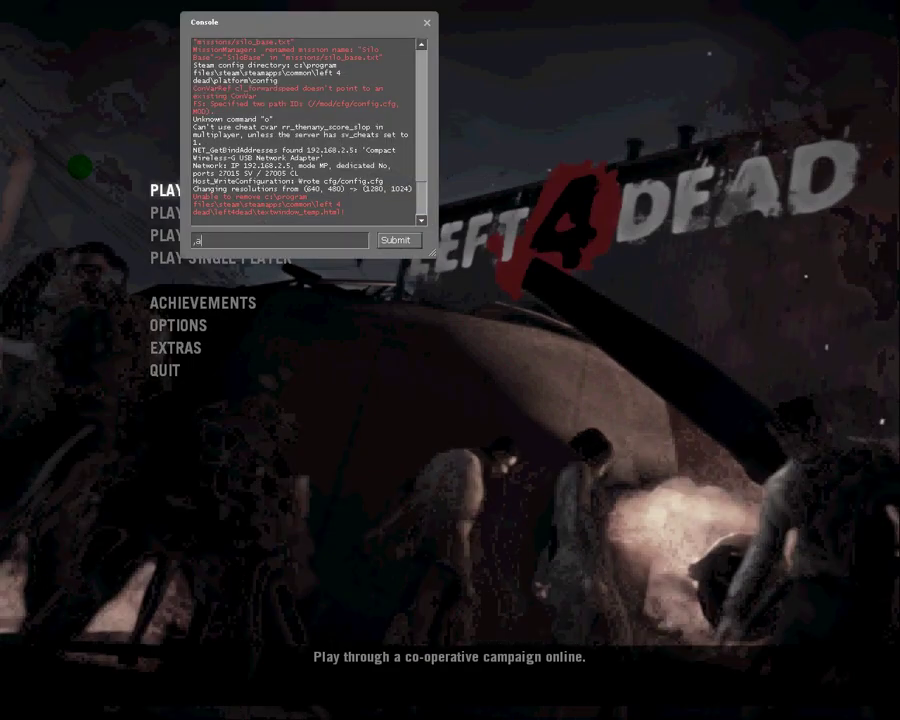
# Step: Switch to Left 4 Dead and load the map named camera through the developer console
pyautogui.write('map ')
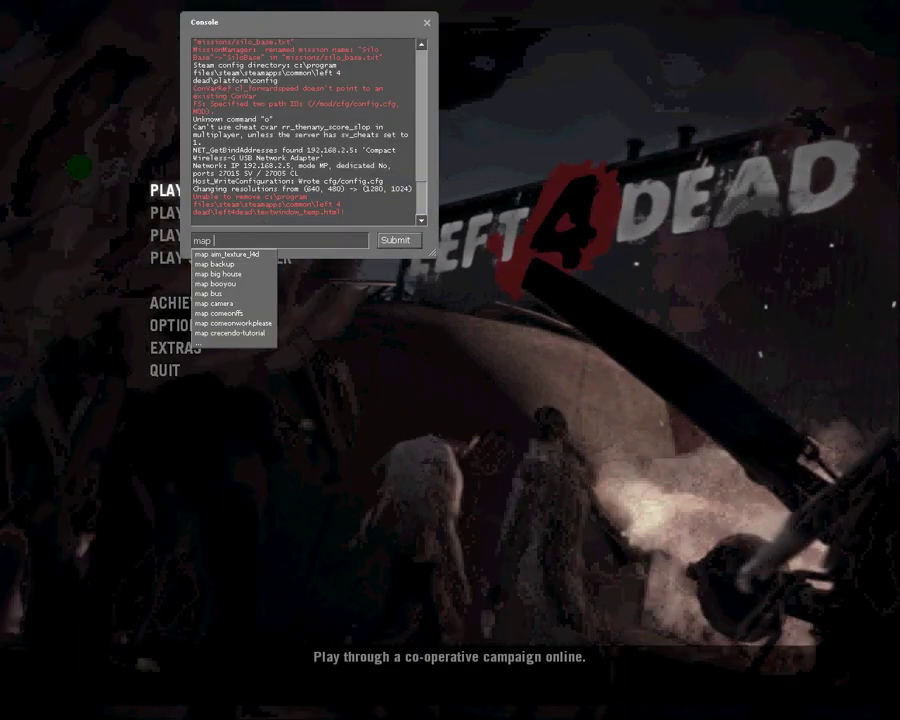
pyautogui.write('camera')
pyautogui.press('Return')
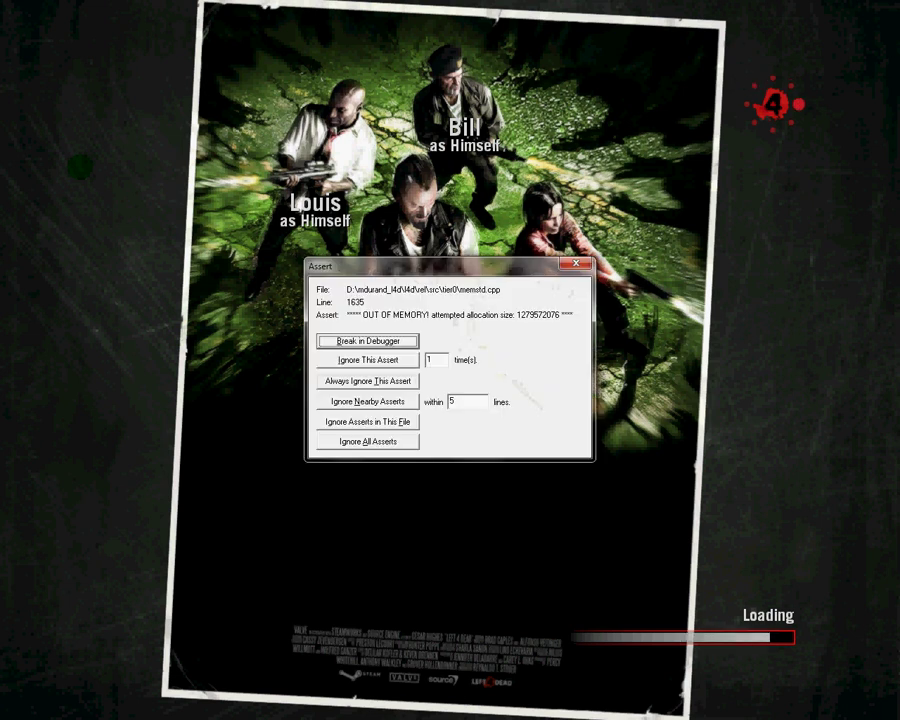
# Step: Dismiss the assert and nav error dialogs, and watch the intro camera ride through the woods to the house's front door
pyautogui.press('Escape')
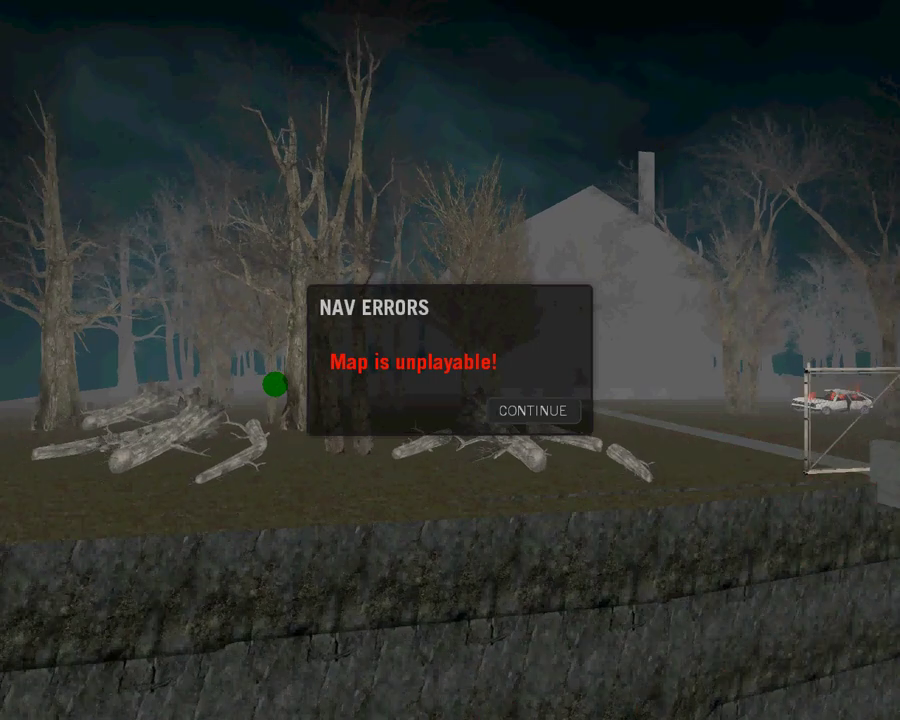
pyautogui.press('Return')
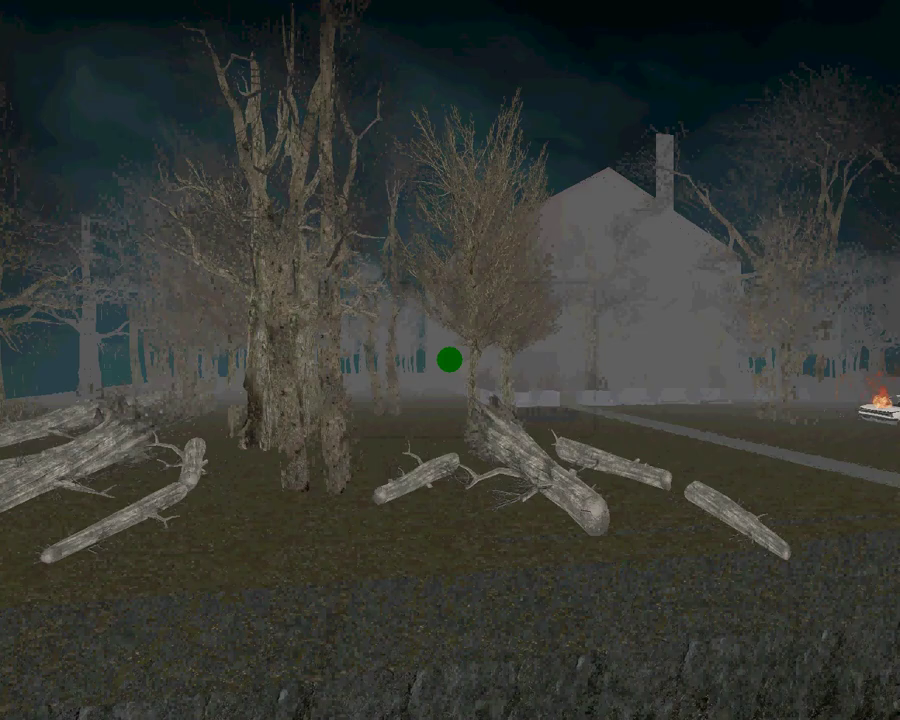
pyautogui.press('w')
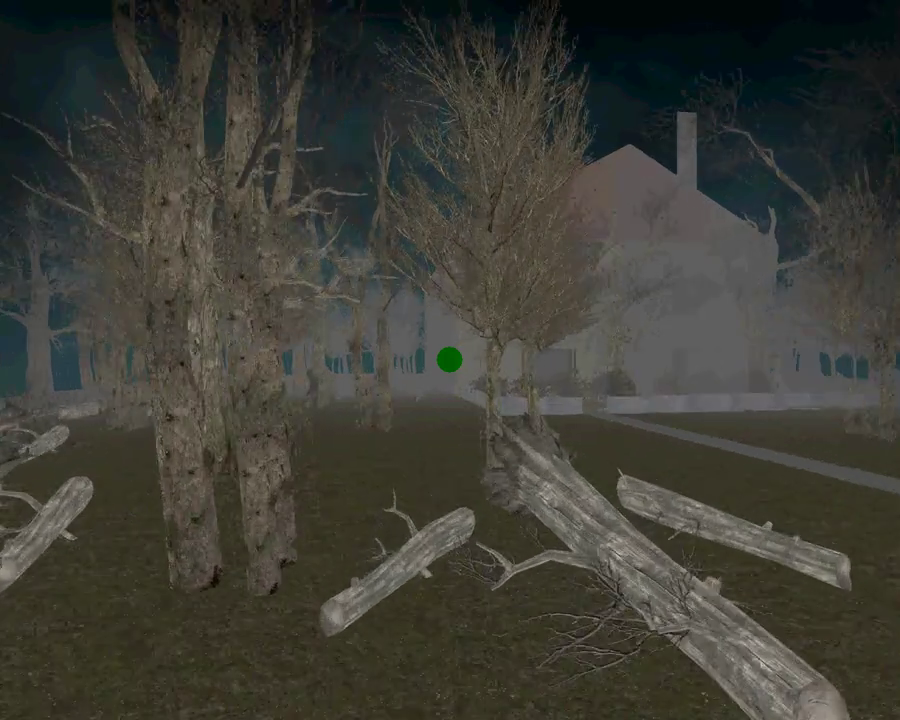
pyautogui.press('w')
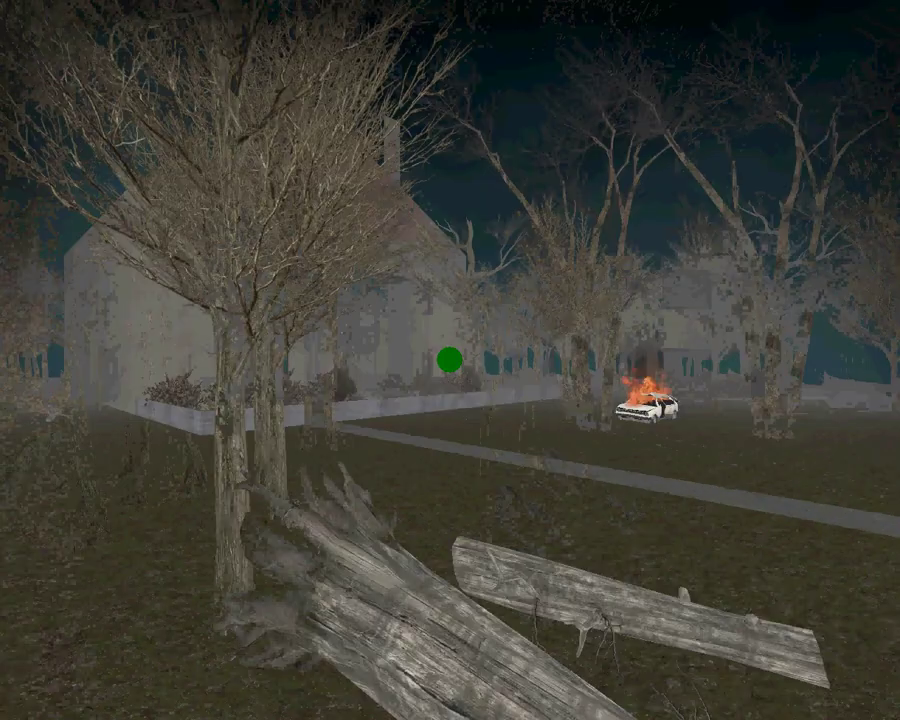
pyautogui.press('w')
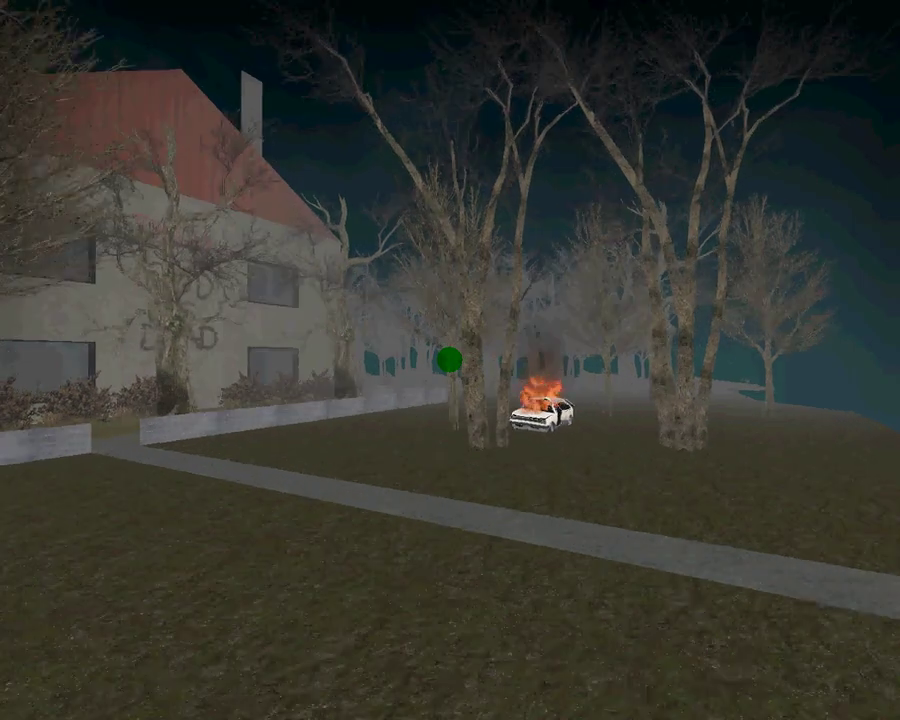
pyautogui.press('w')
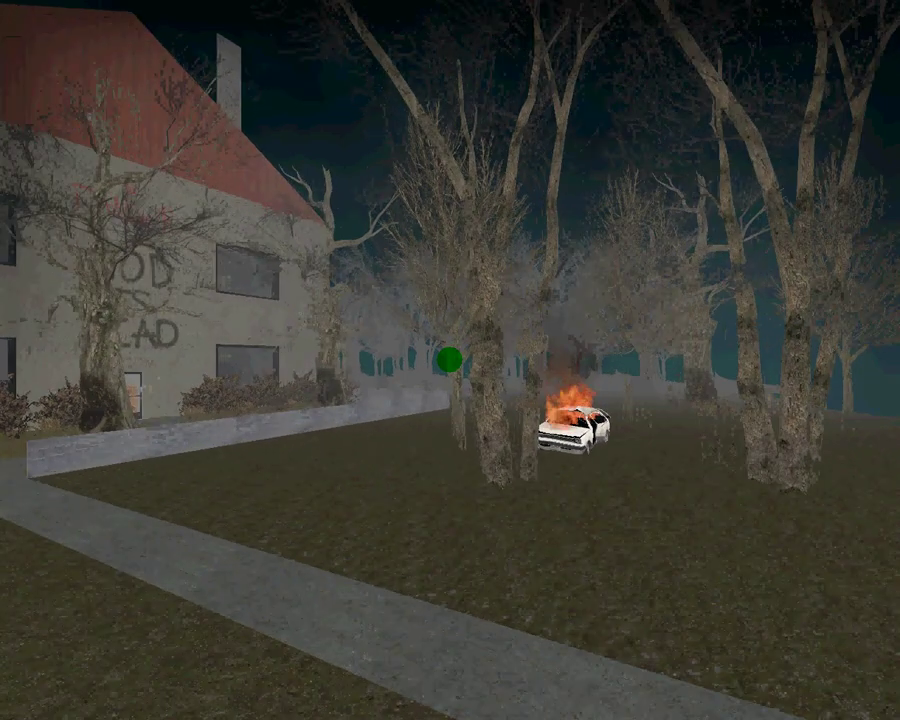
pyautogui.press('w')
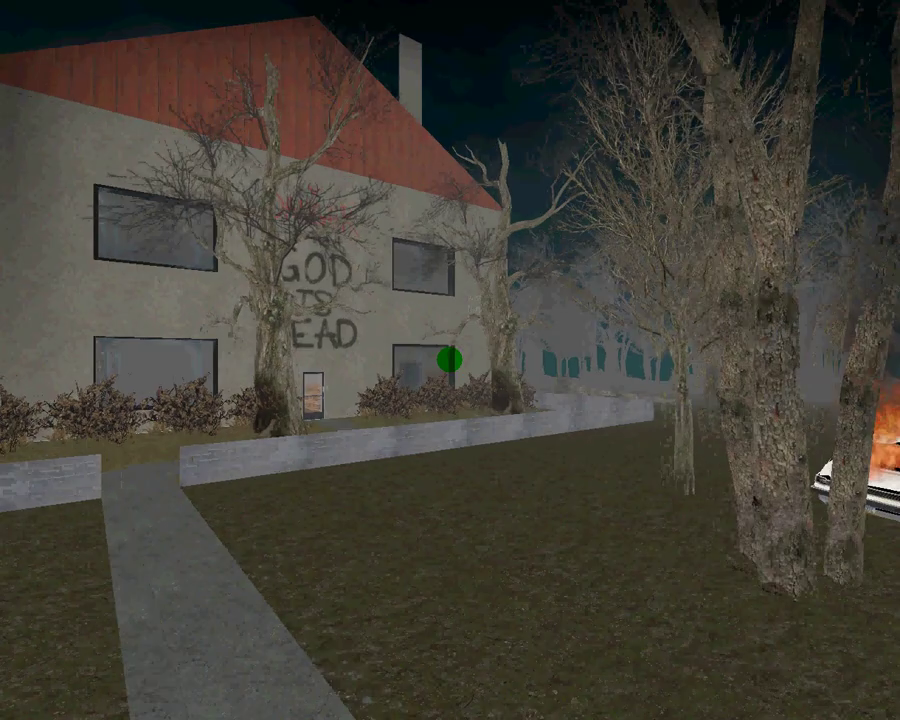
pyautogui.press('w')
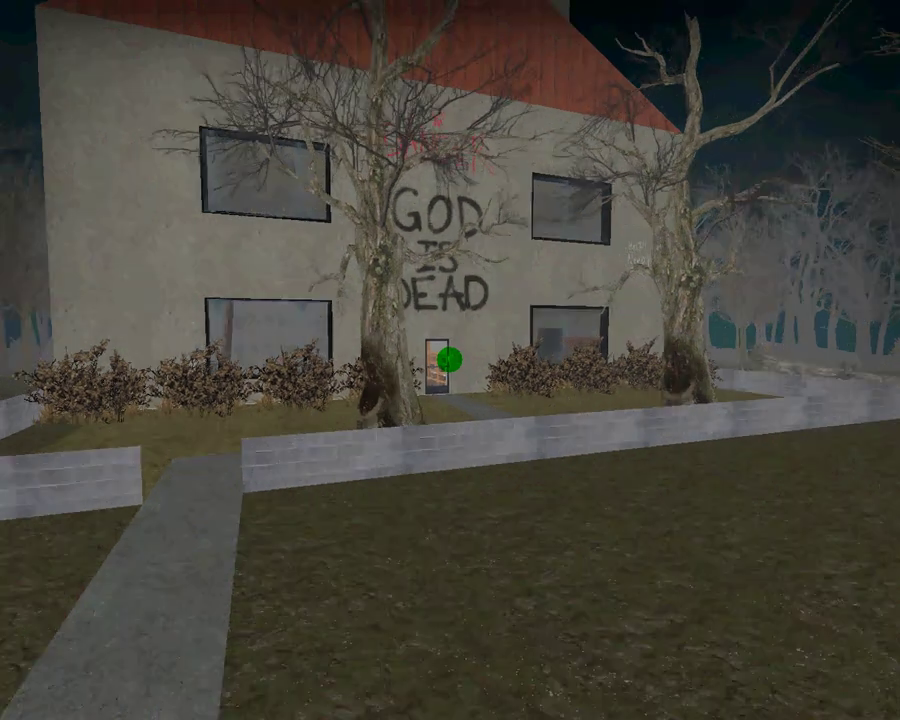
pyautogui.press('w')
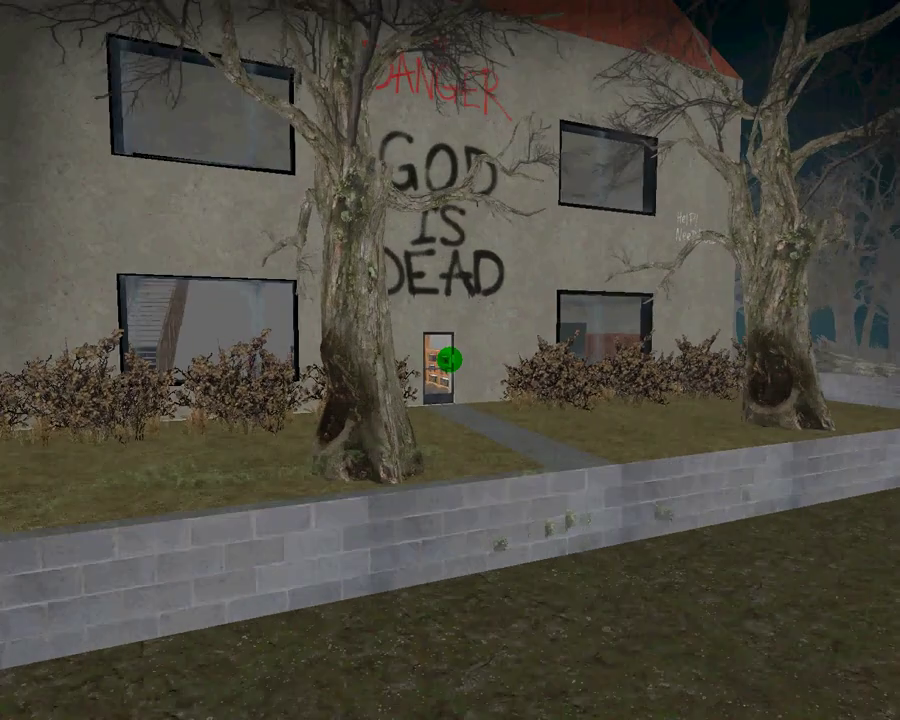
pyautogui.press('w')
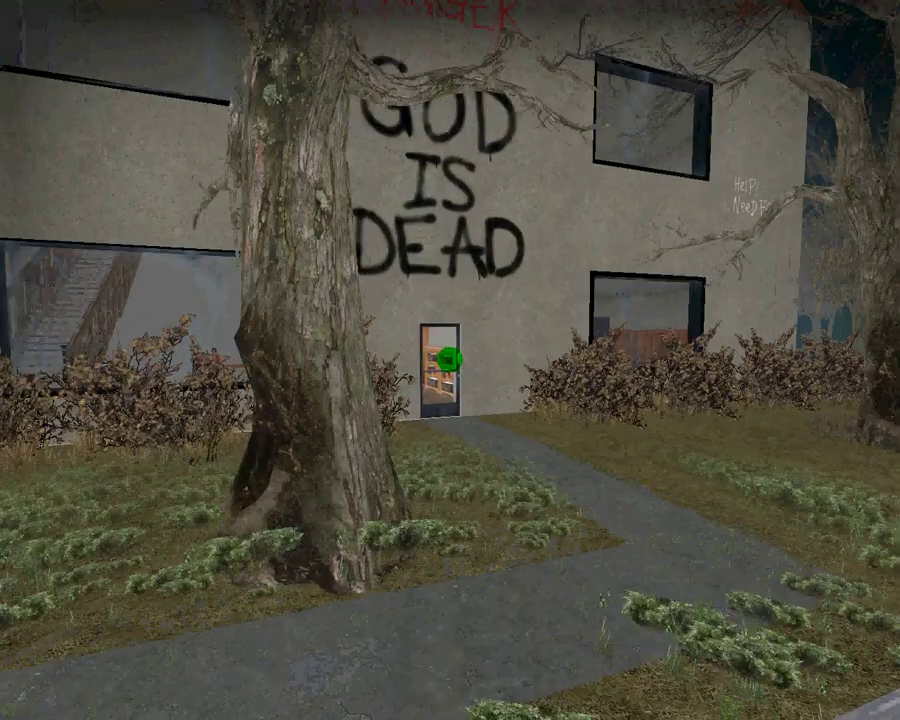
pyautogui.press('w')
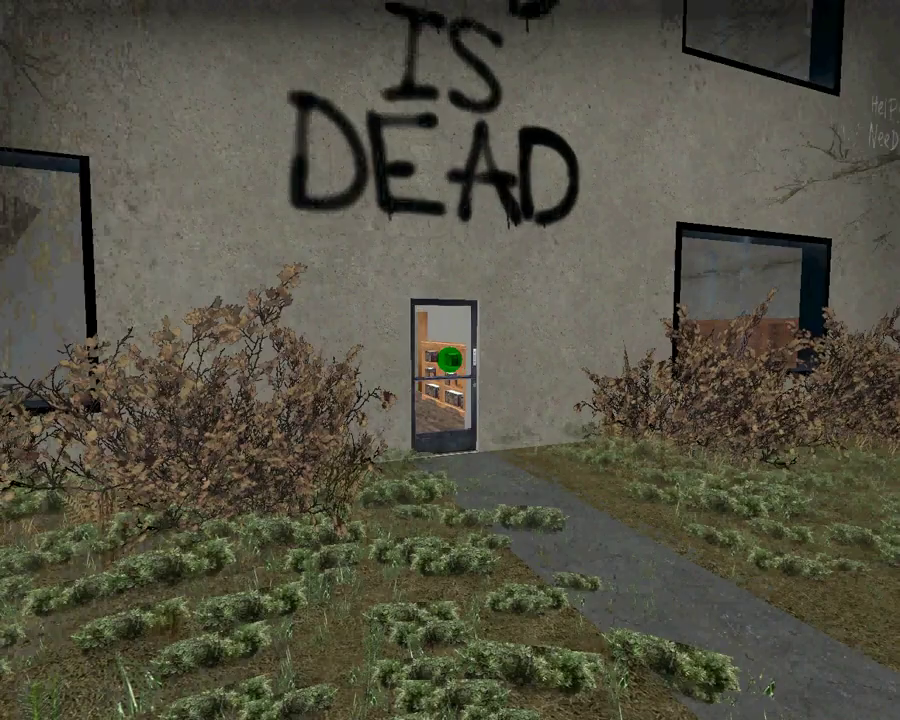
# Step: Walk around the room as the survivor to check that player control works after the intro camera ride
pyautogui.press('w')
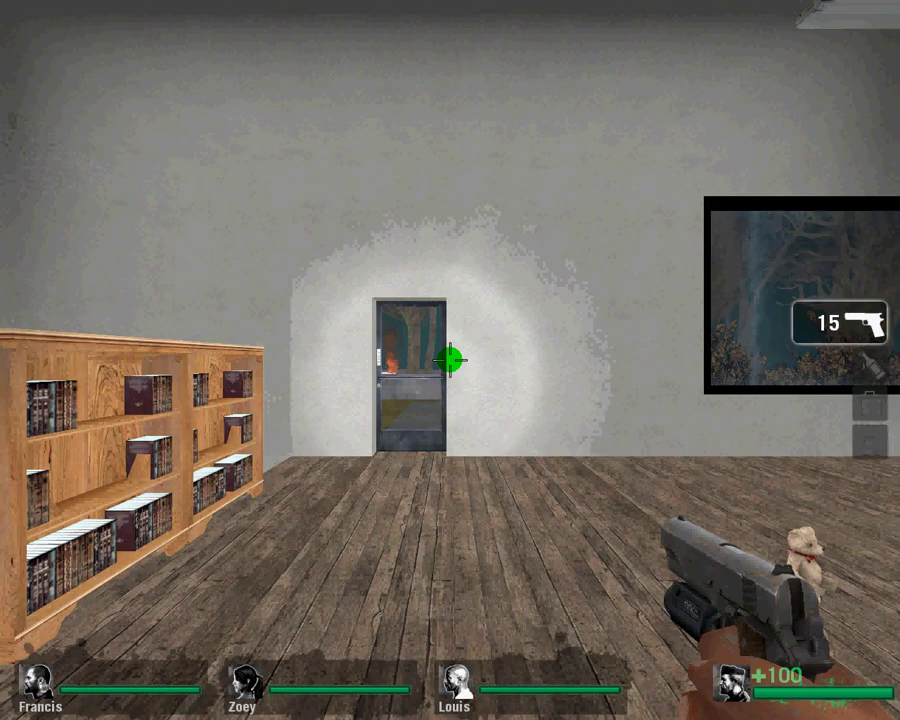
pyautogui.press('w')
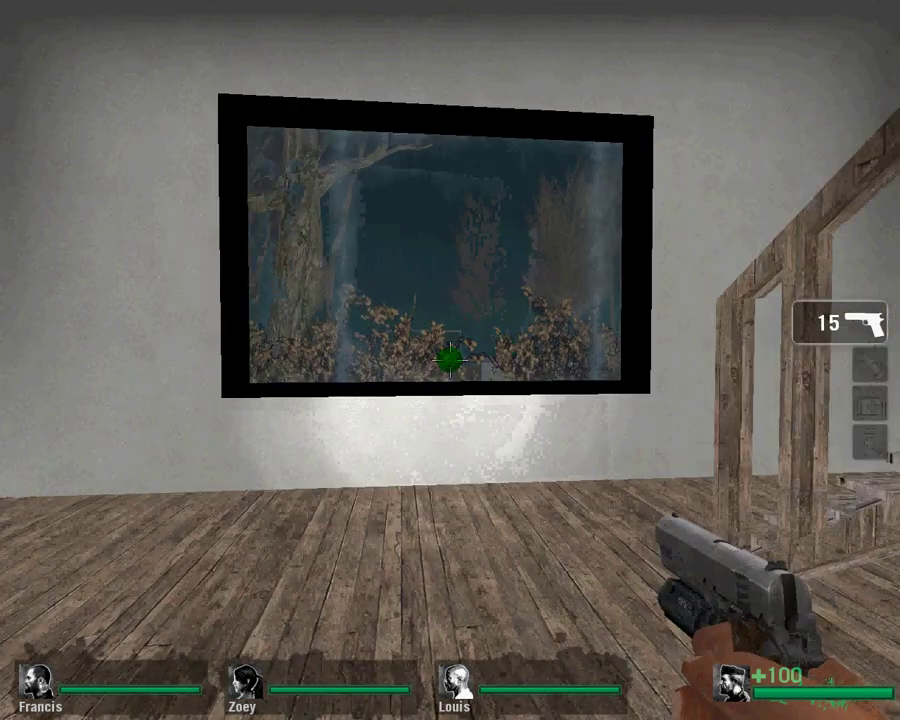
pyautogui.press('w')
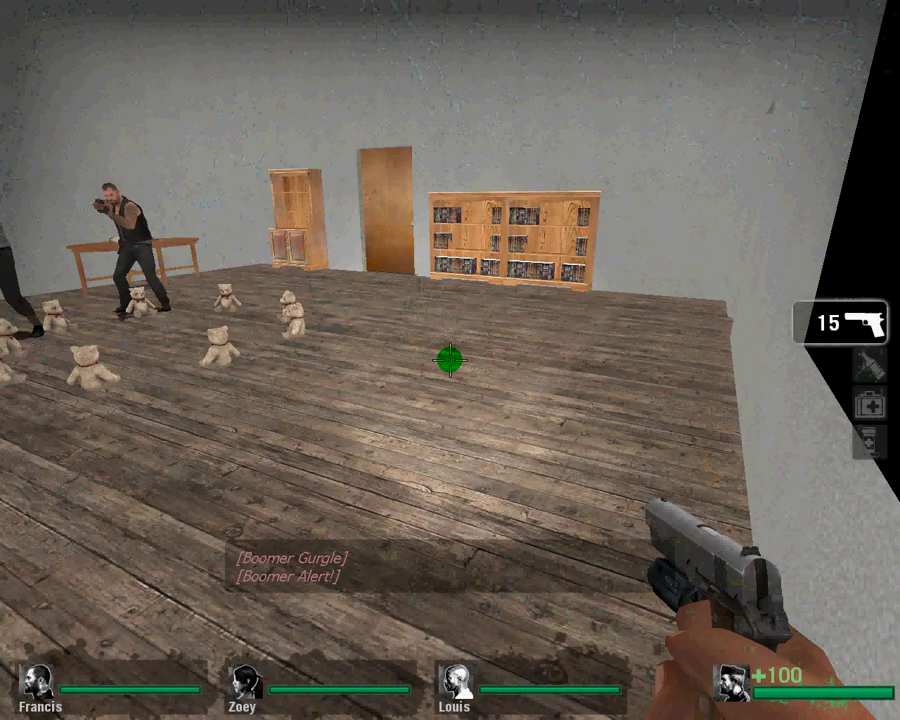
pyautogui.press('w')
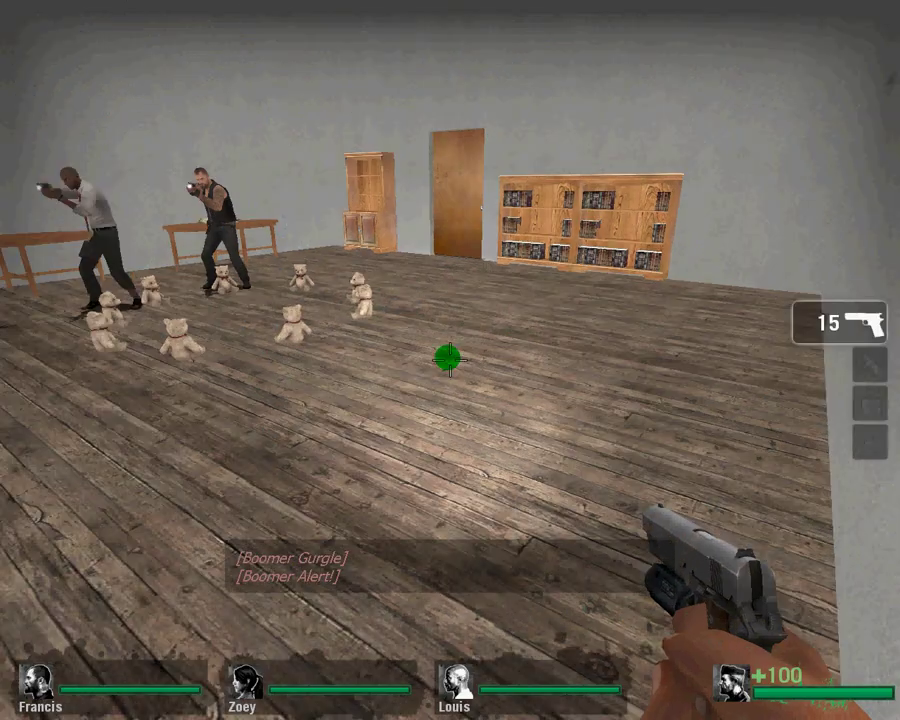